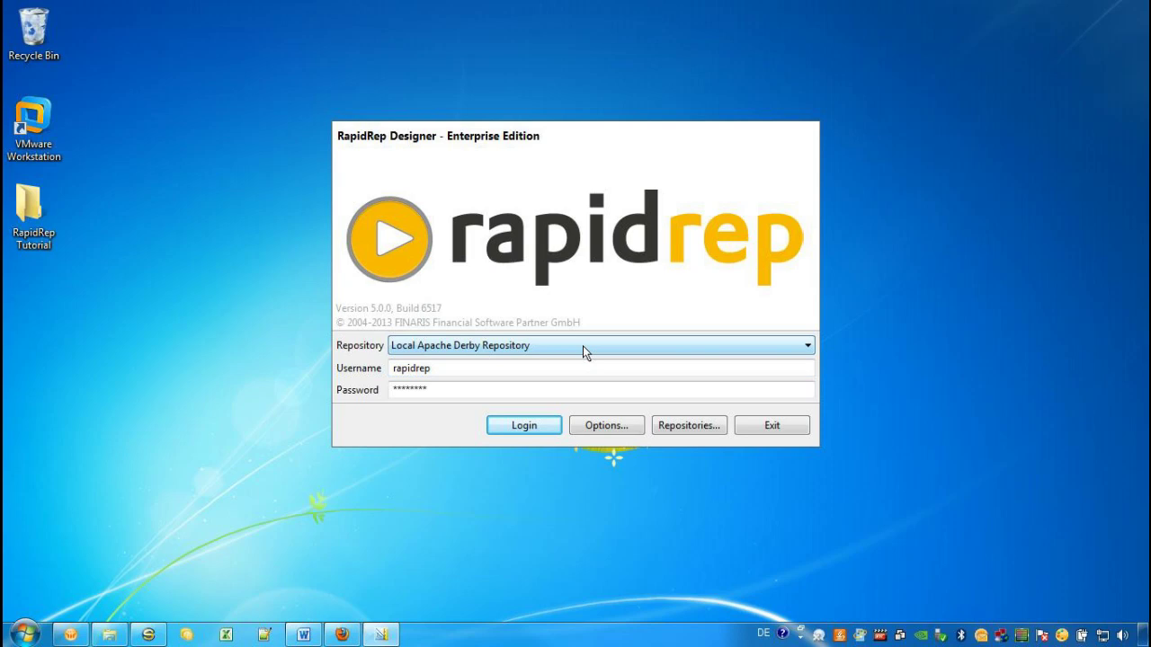
Log in to RapidRep Designer using the Local Apache Derby Repository.
click(525, 427)
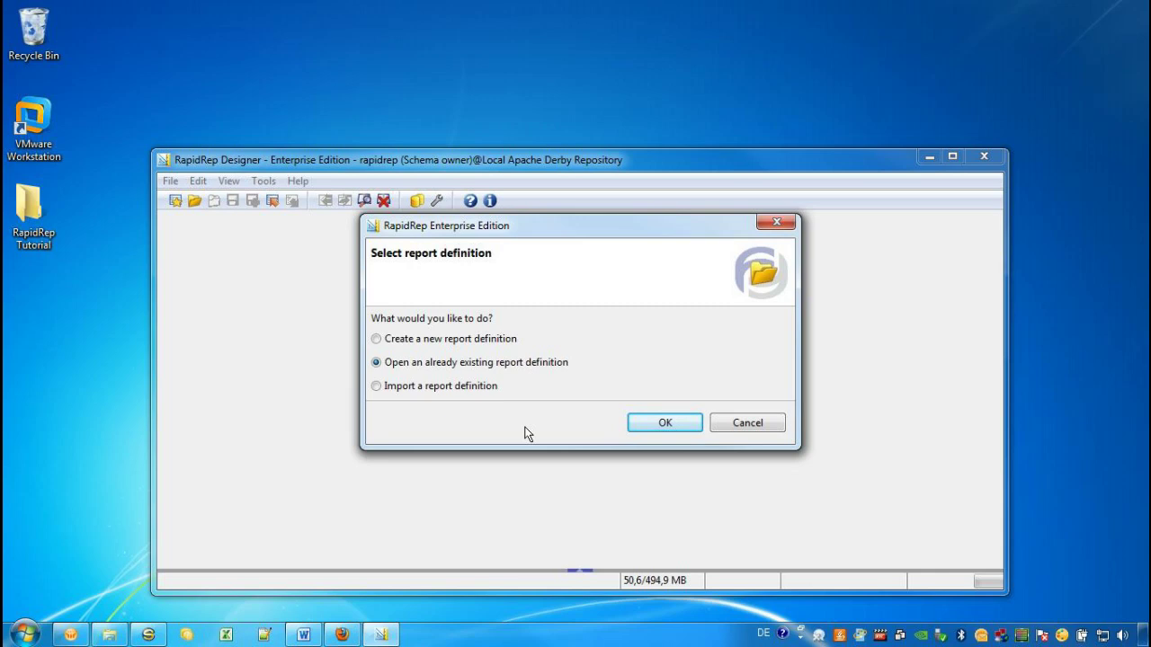
Create a new report definition based on the Data comparison template.
click(376, 339)
click(663, 424)
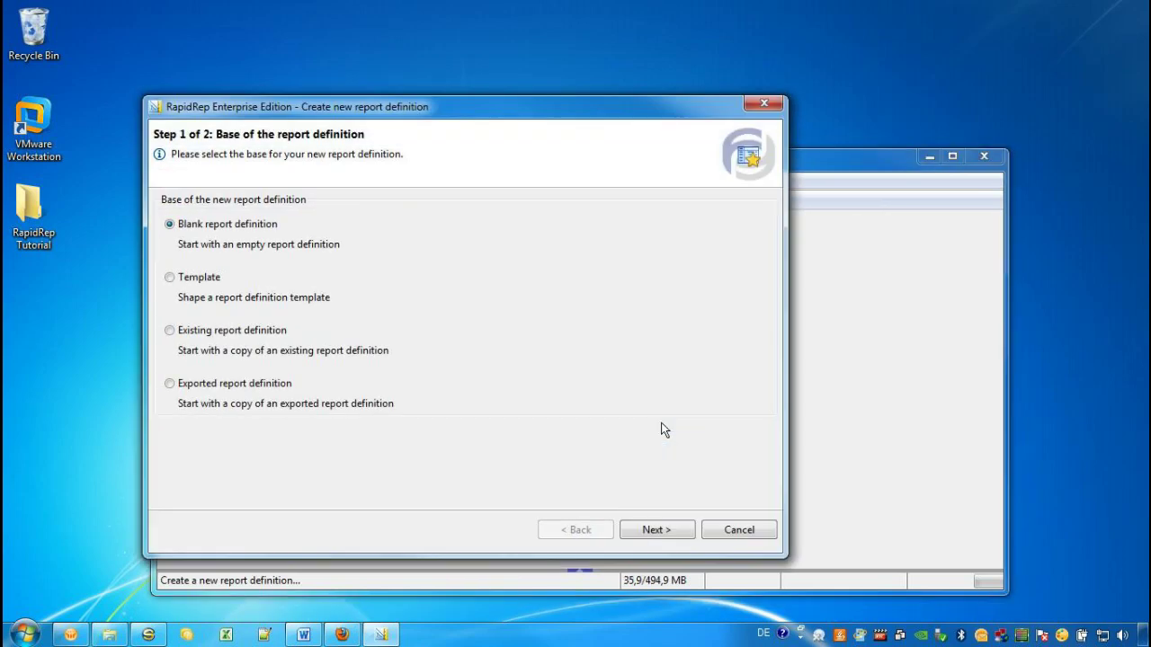
click(197, 283)
click(635, 530)
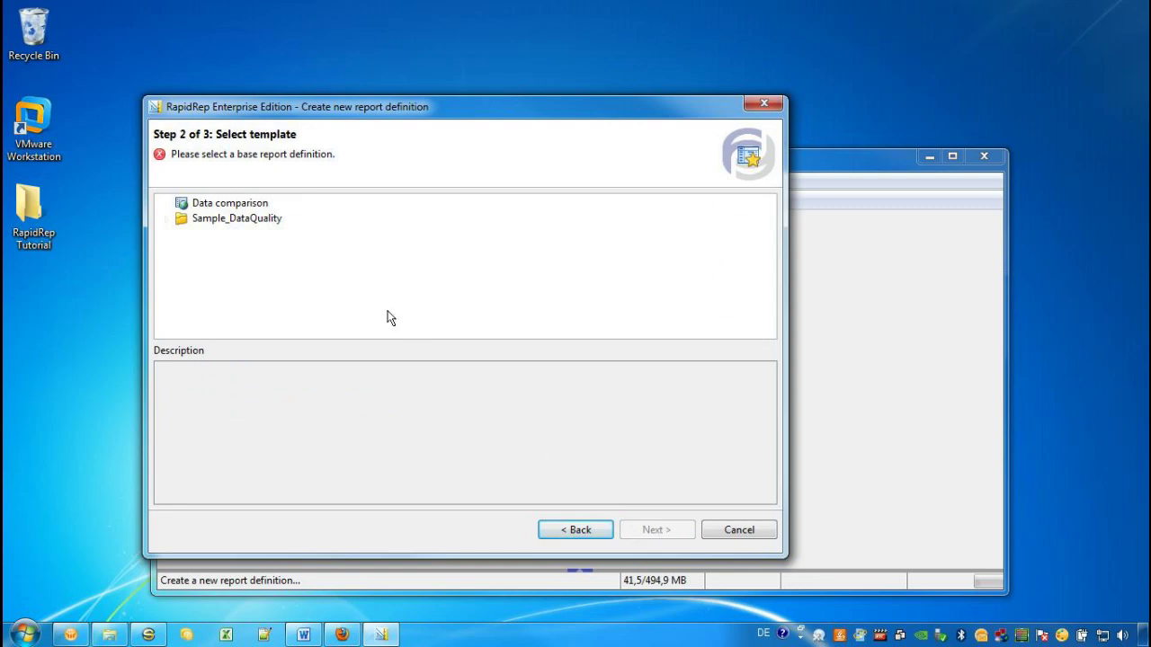
click(233, 209)
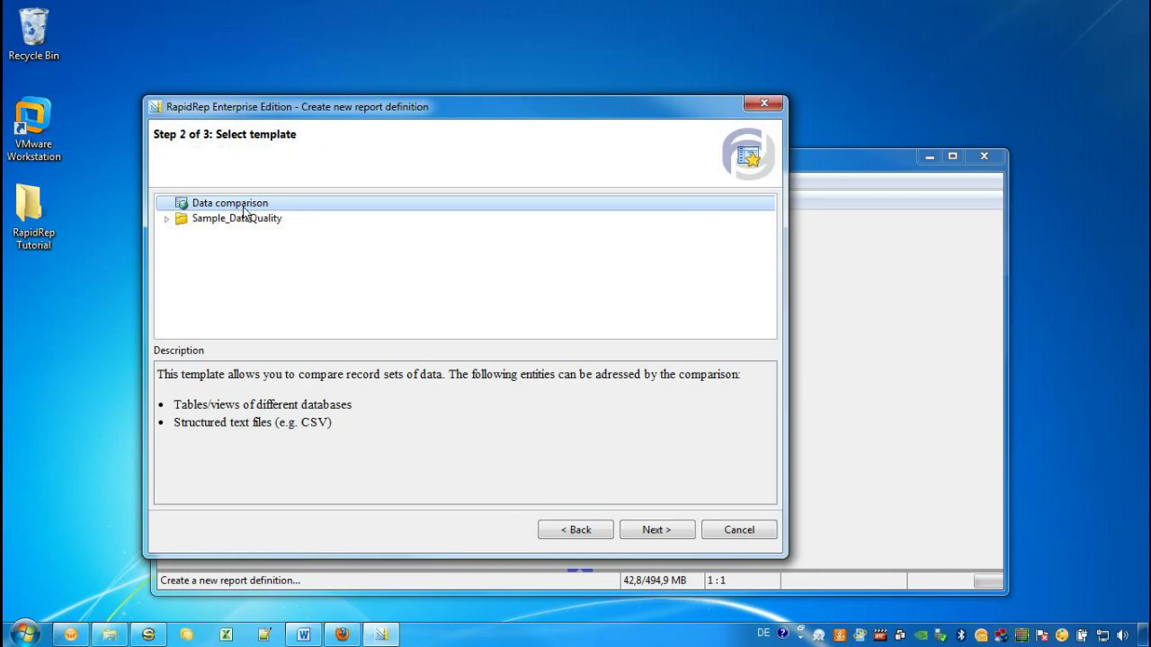
click(653, 530)
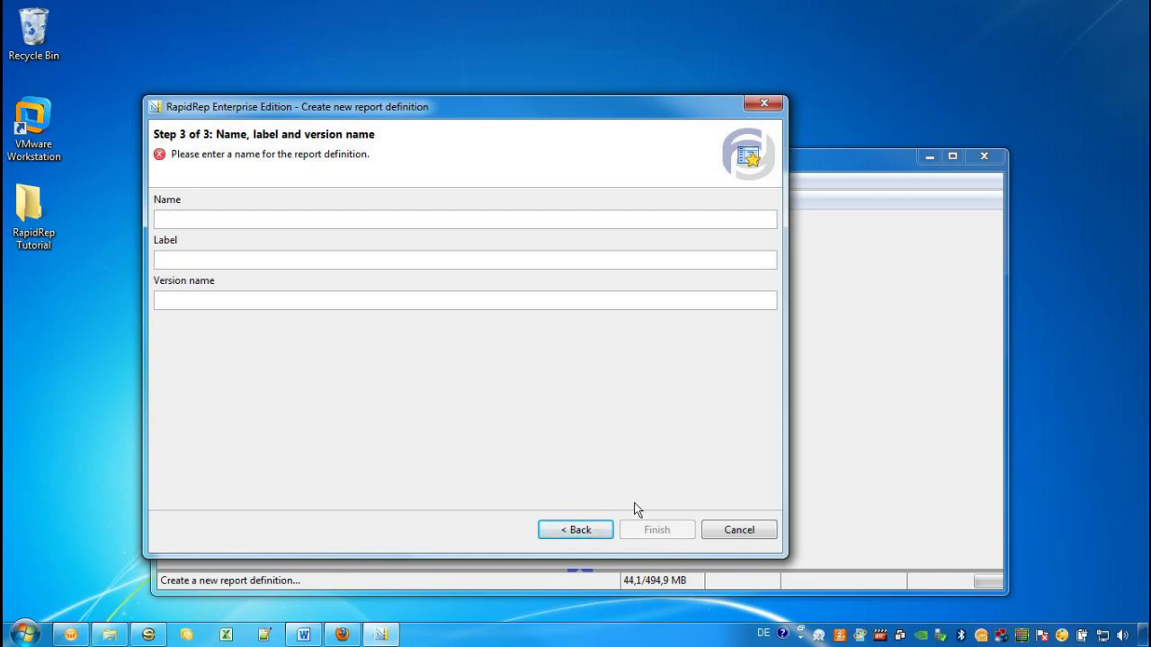
Create Sample_DataComparison, labelled 'MyDataComparison Demo', with version name 'myVersion'.
click(349, 225)
text(Samp)
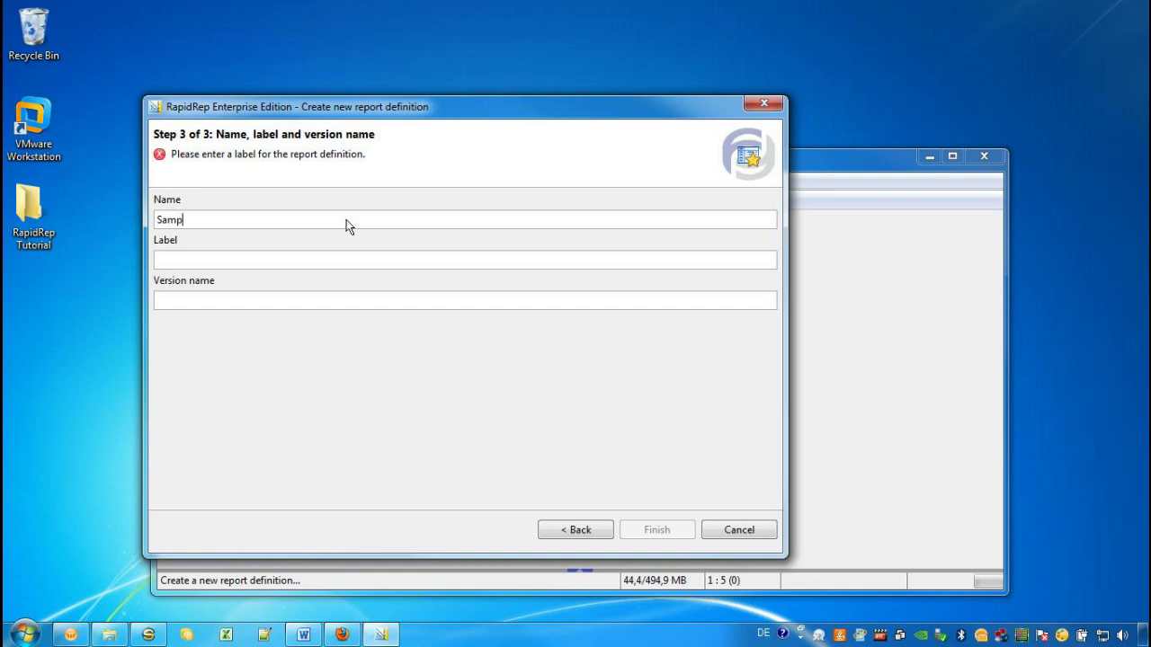
text(le_DataComparison)
key(Tab)
text(MyData)
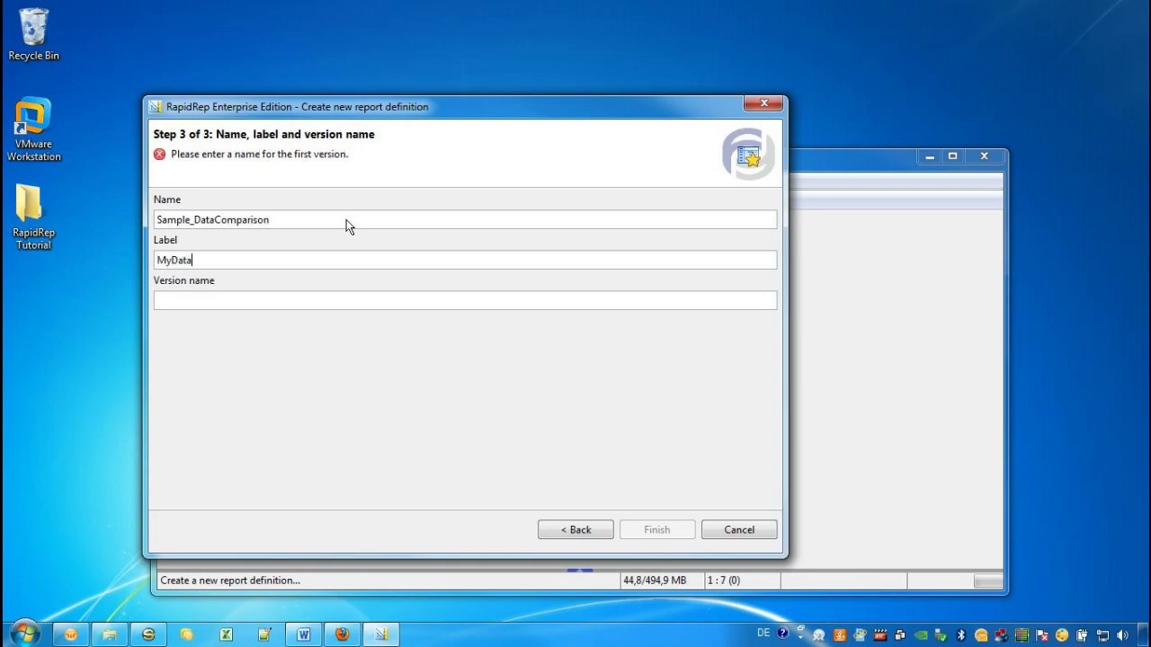
text(Comparison Demo)
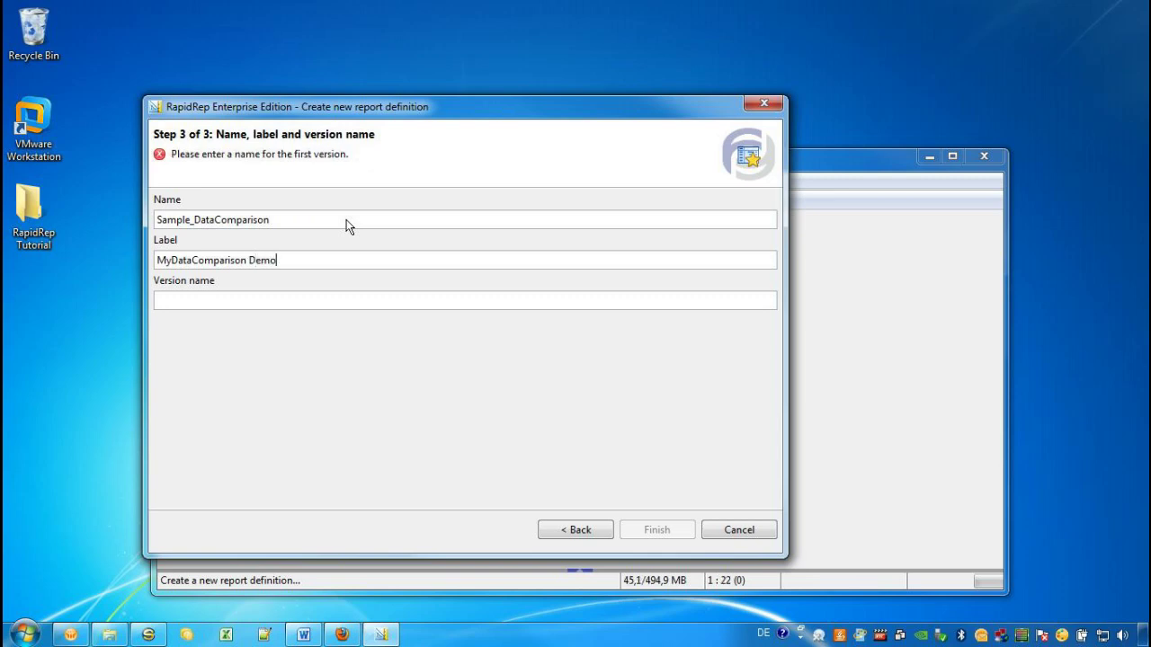
click(327, 302)
text(my)
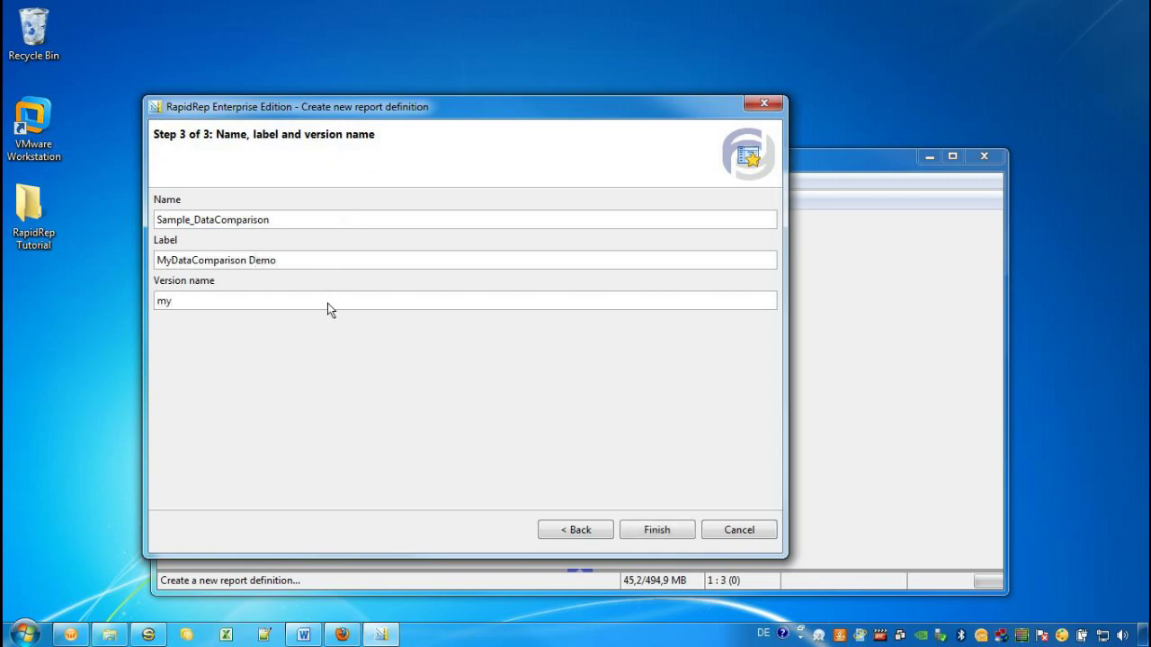
text(Version)
click(655, 529)
mouse_move(656, 535)
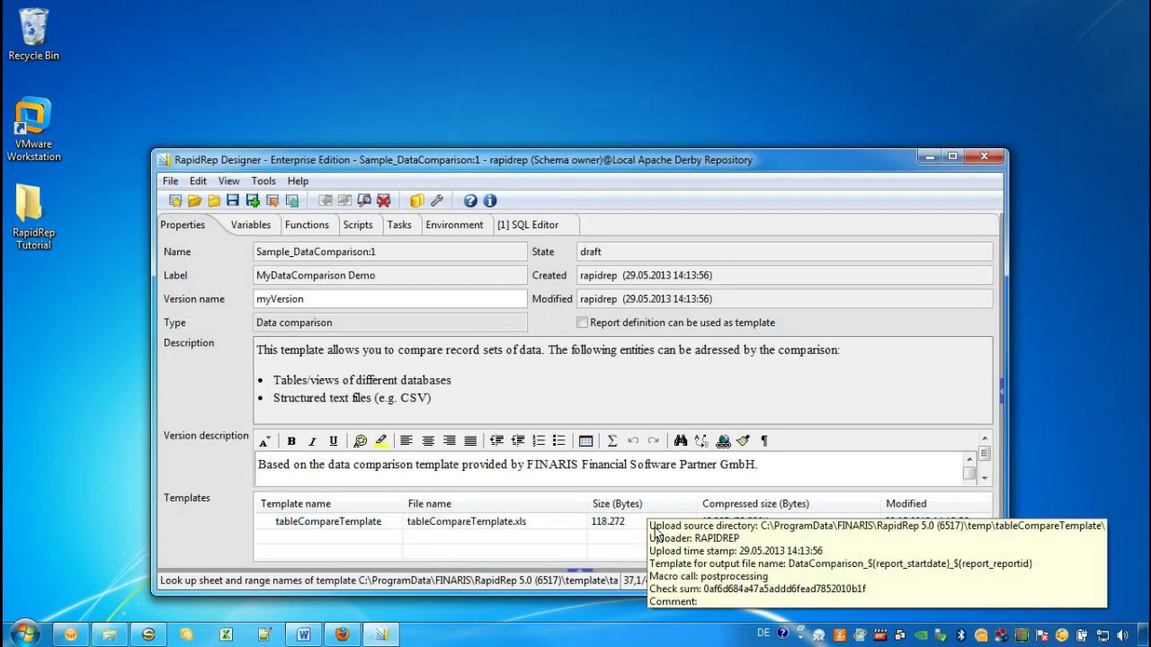
Maximize the report definition window to fill the screen.
double_click(595, 160)
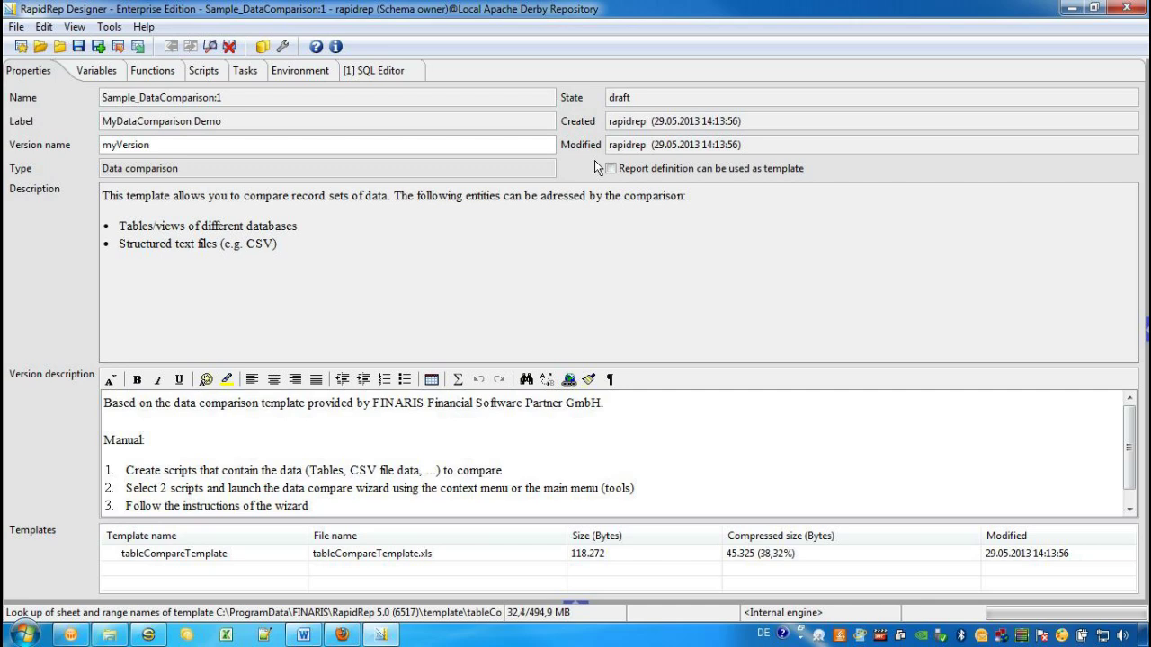
click(205, 72)
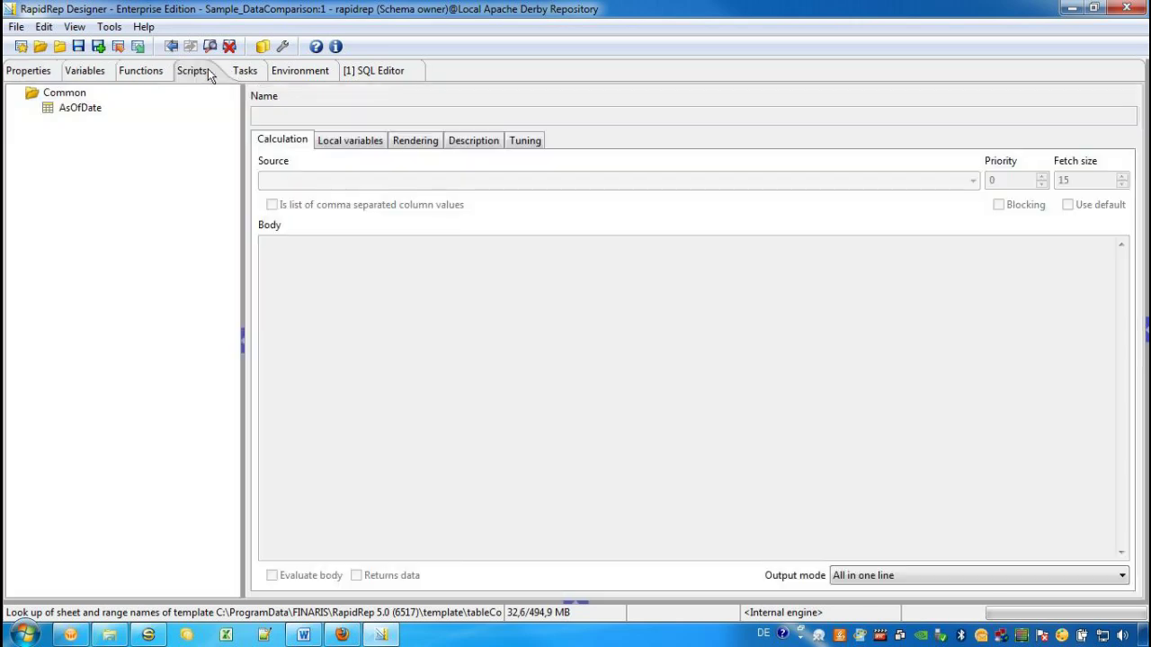
right_click(133, 177)
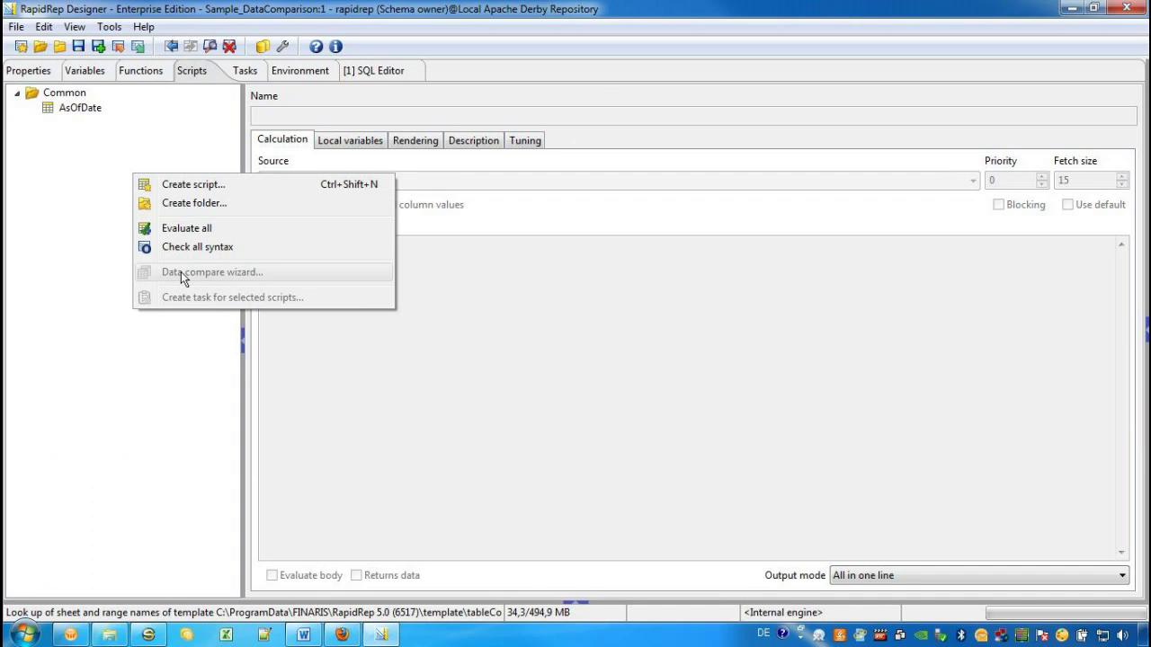
click(103, 171)
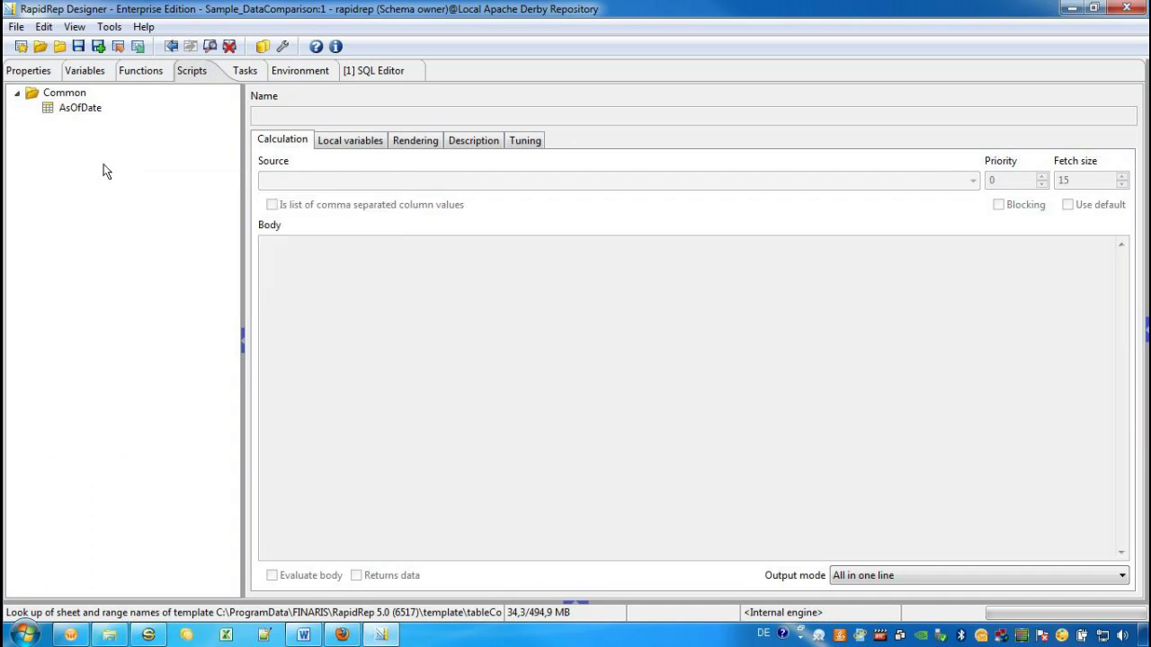
Create two new scripts named BooksFromTable and BooksFromExcel.
right_click(154, 138)
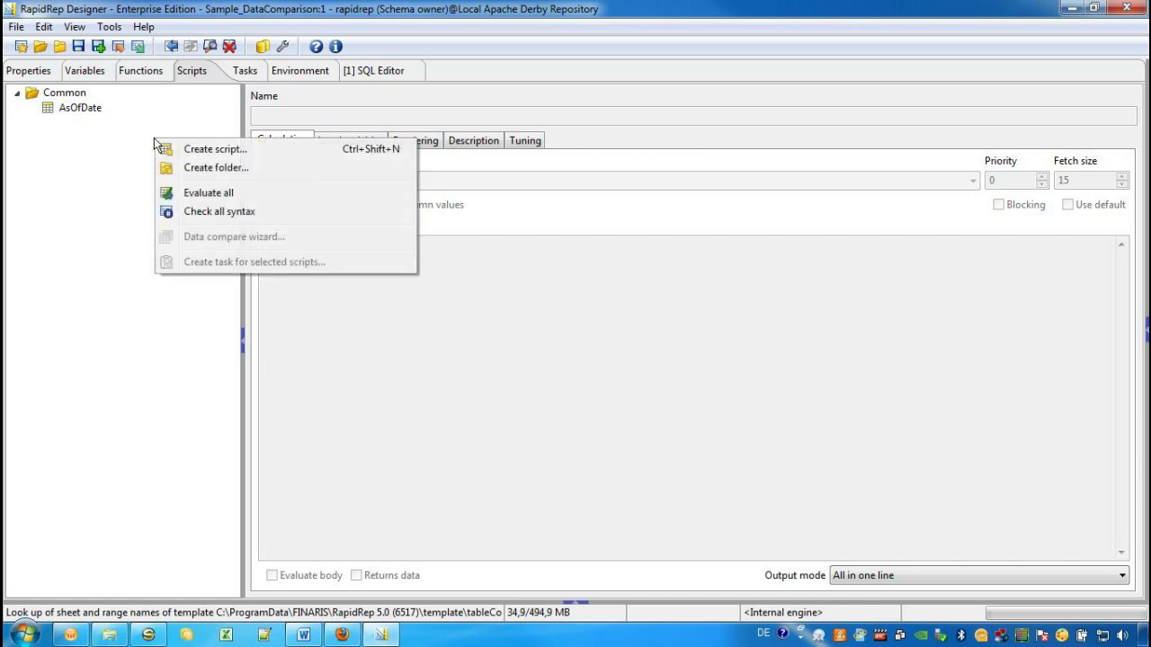
click(224, 151)
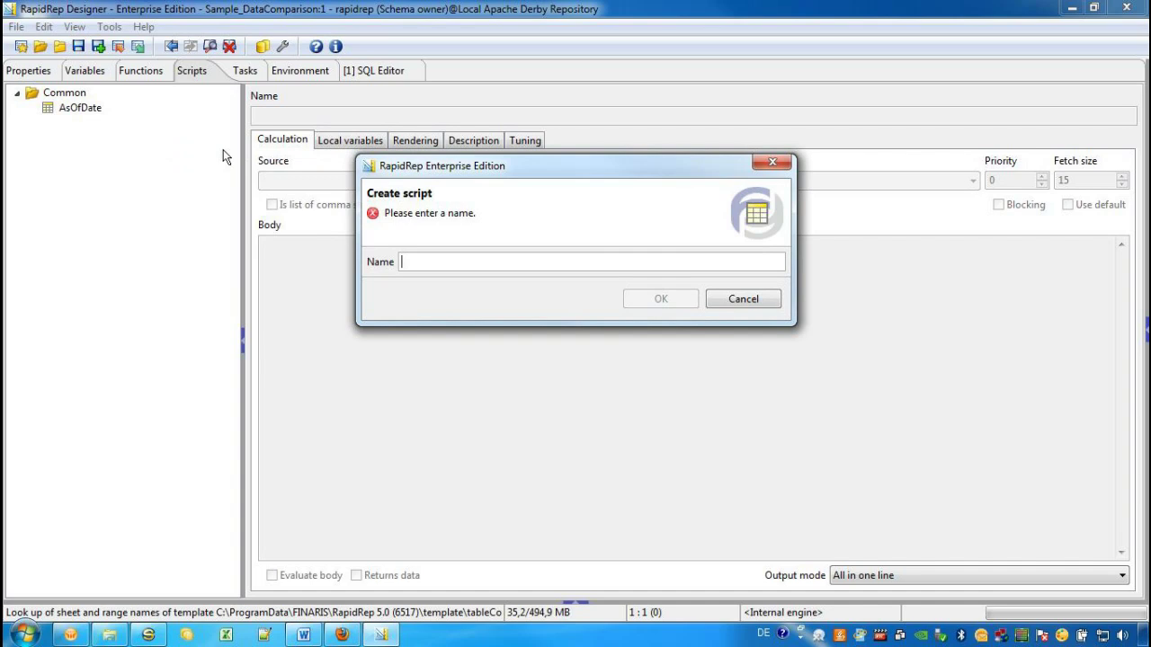
text(Books)
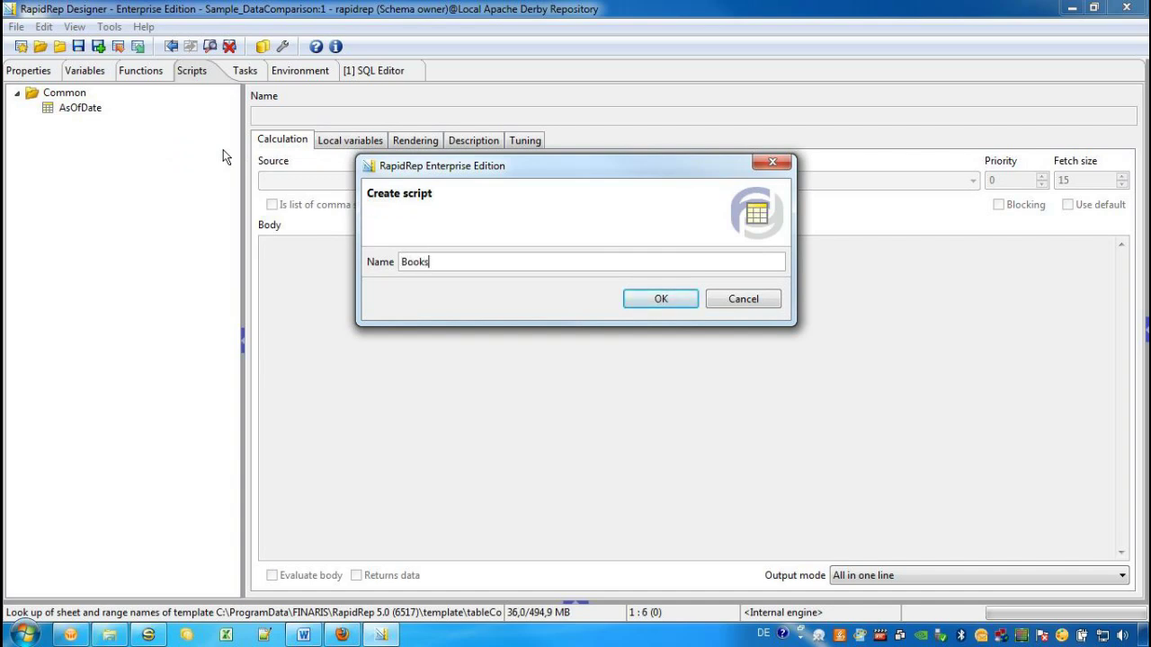
text(FromTable)
key(Return)
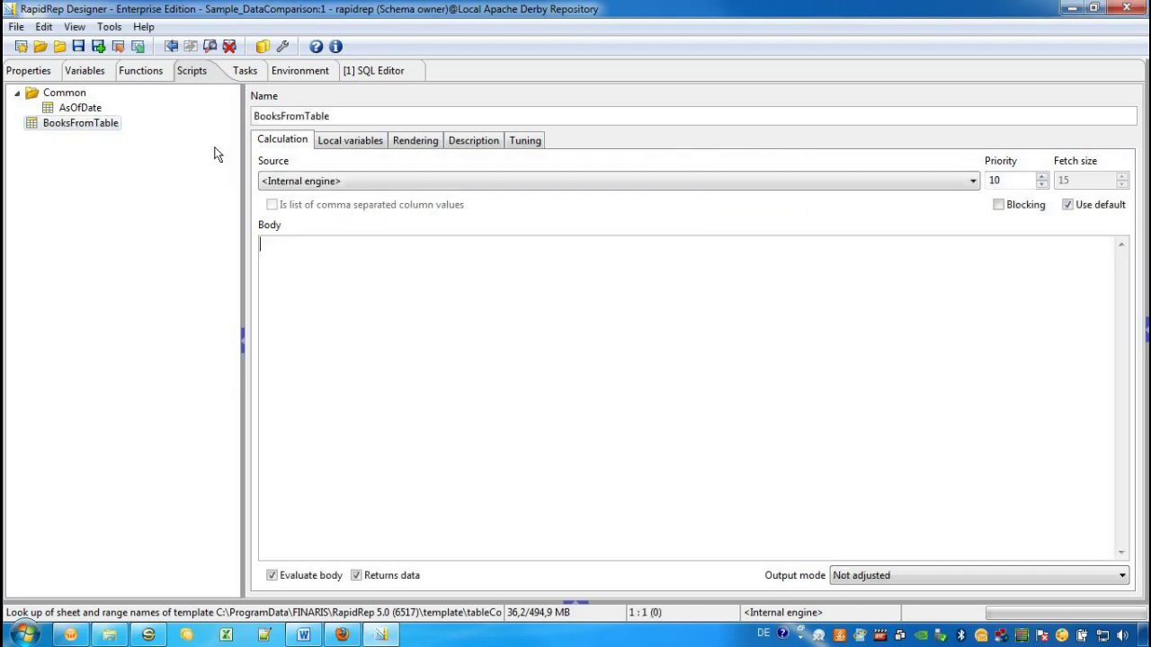
right_click(104, 192)
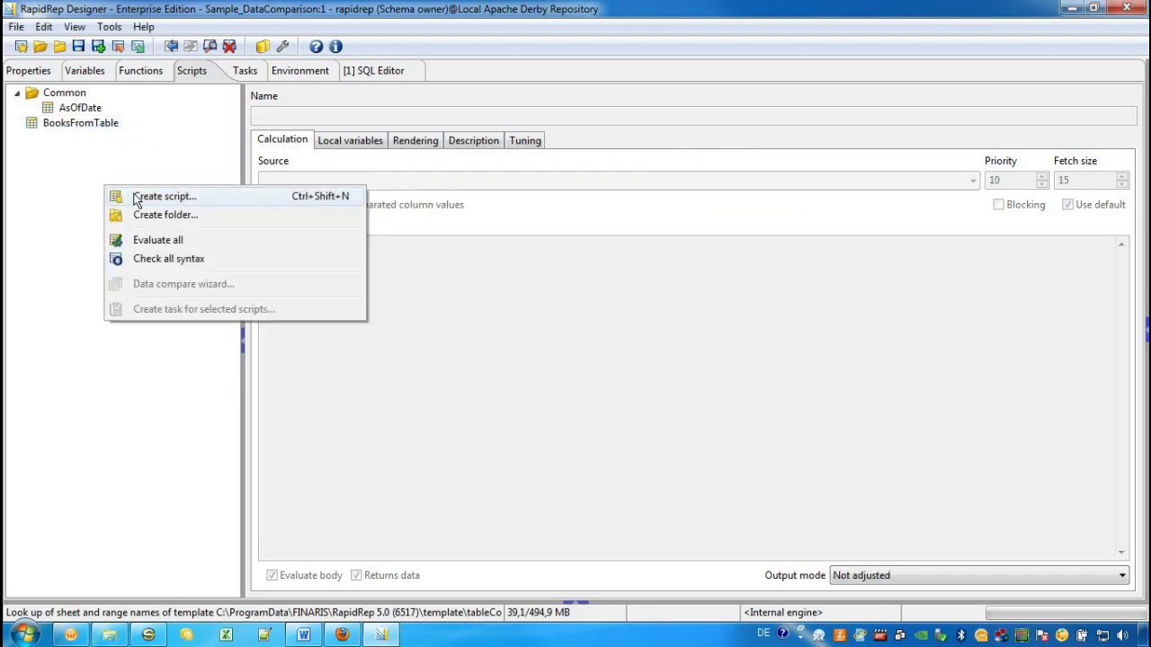
click(135, 198)
text(Bo)
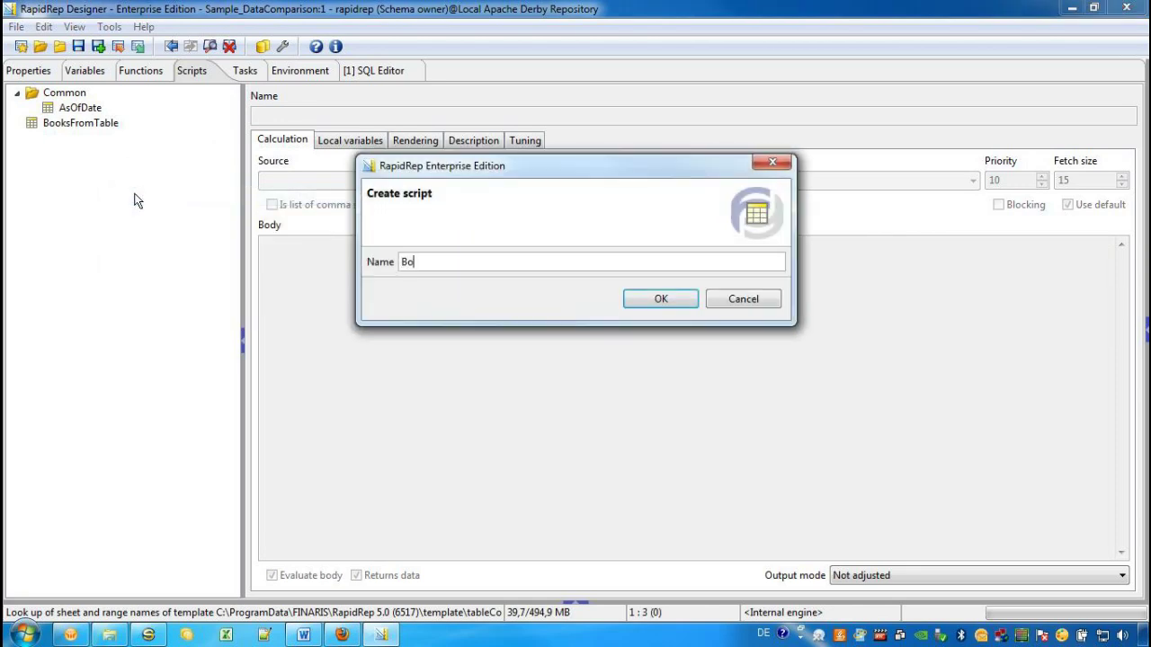
text(oksFromE)
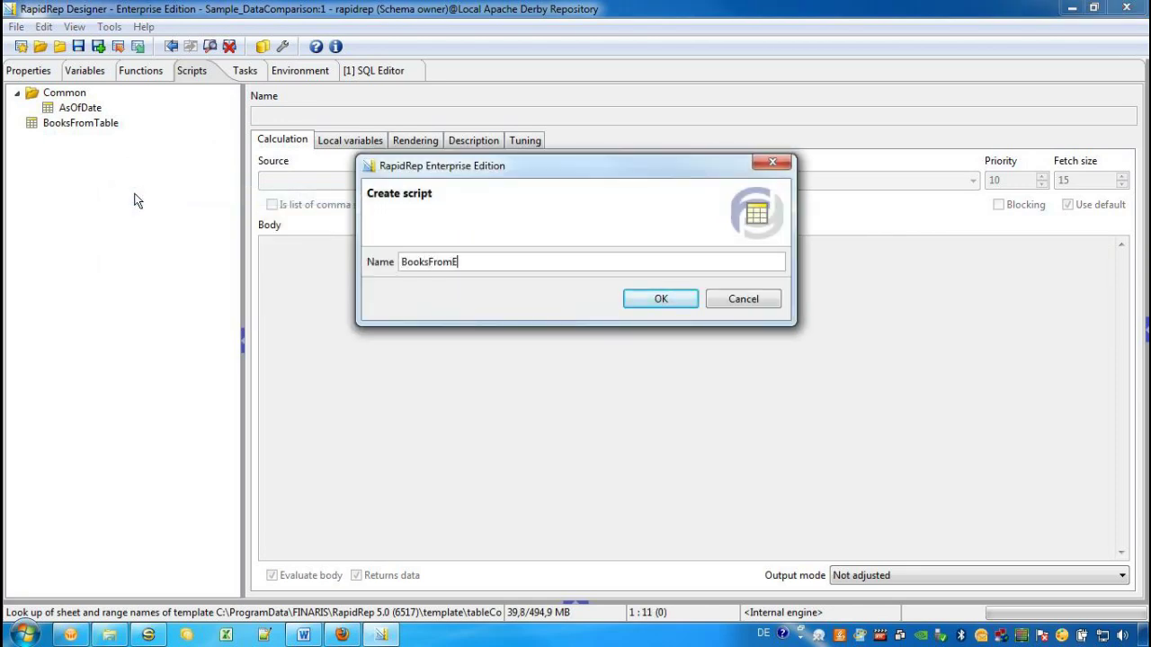
text(xcel)
key(Return)
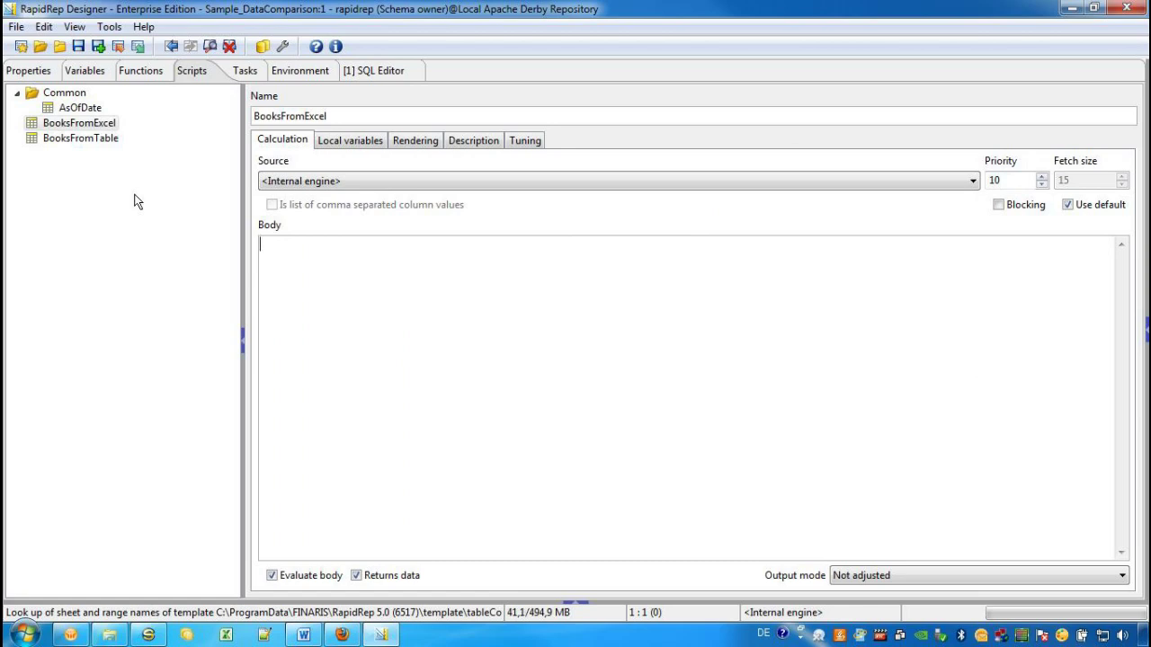
Create a BooksTable connection using the RapidRep Samples (Public) data warehouse.
click(299, 72)
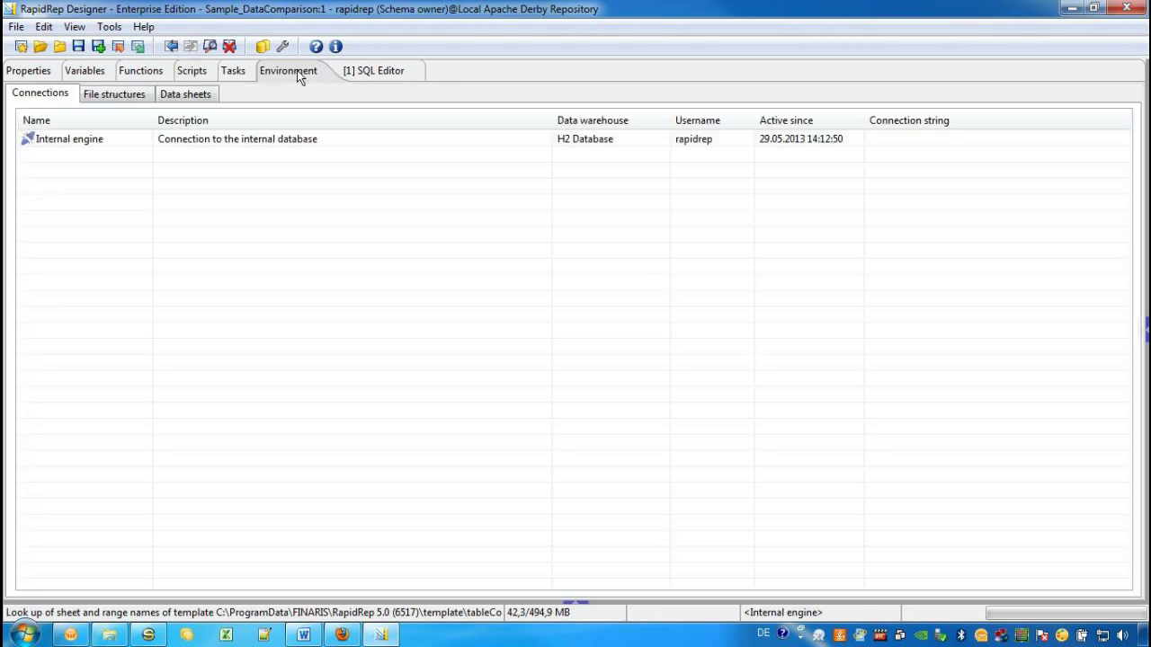
right_click(297, 191)
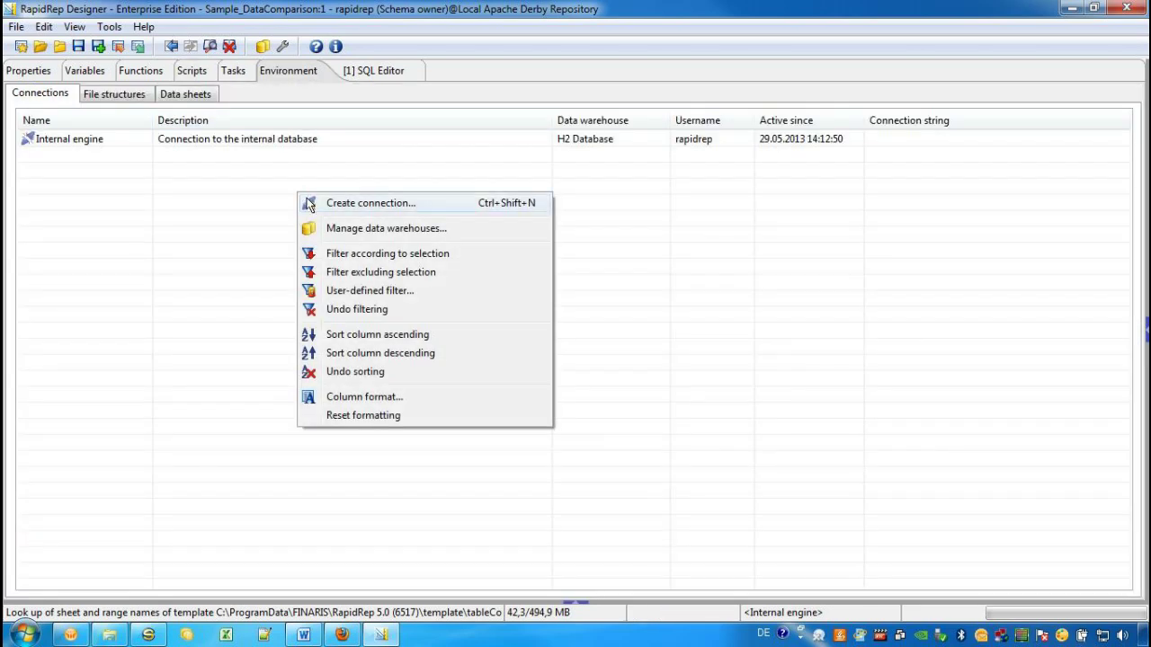
click(335, 205)
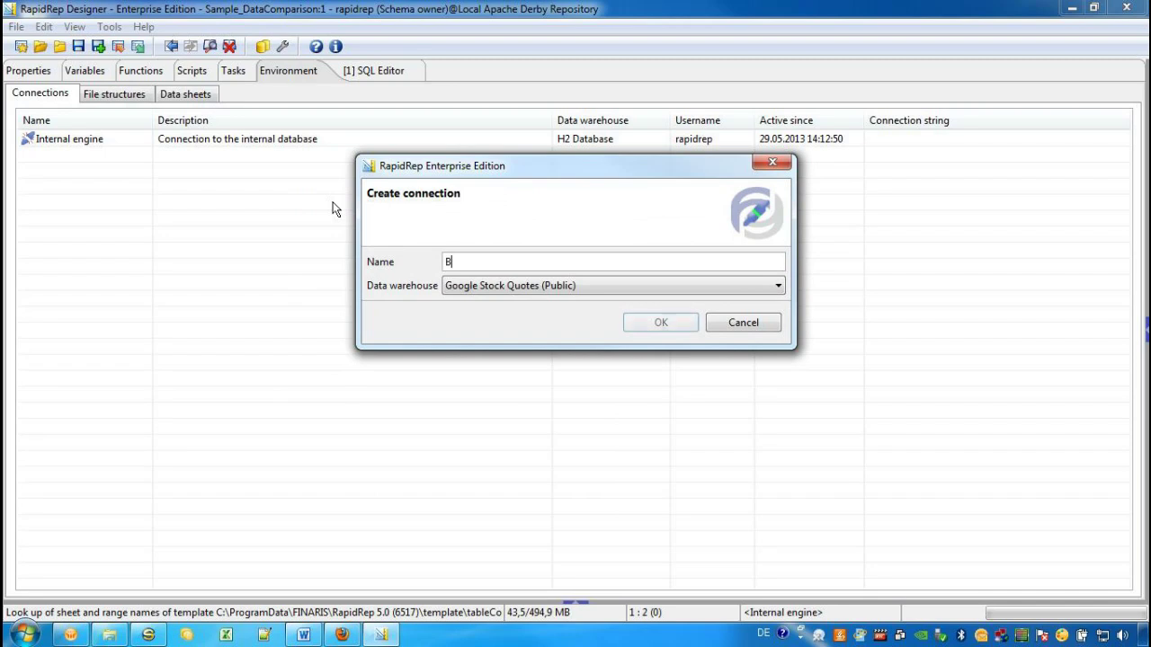
text(ooksTab)
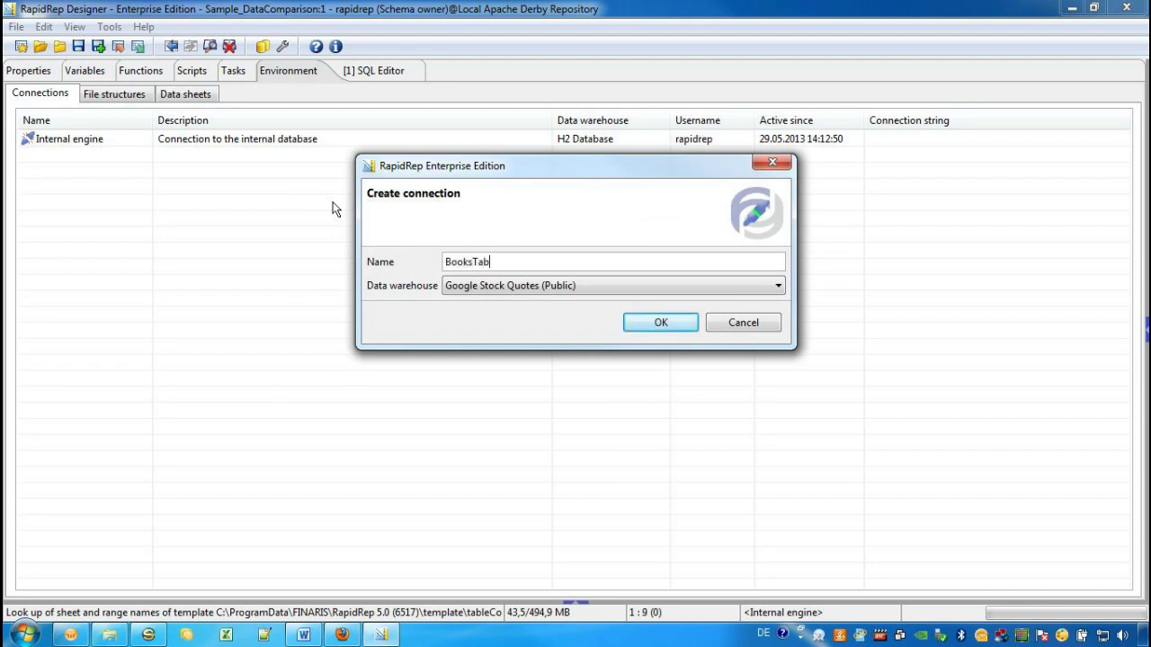
text(le)
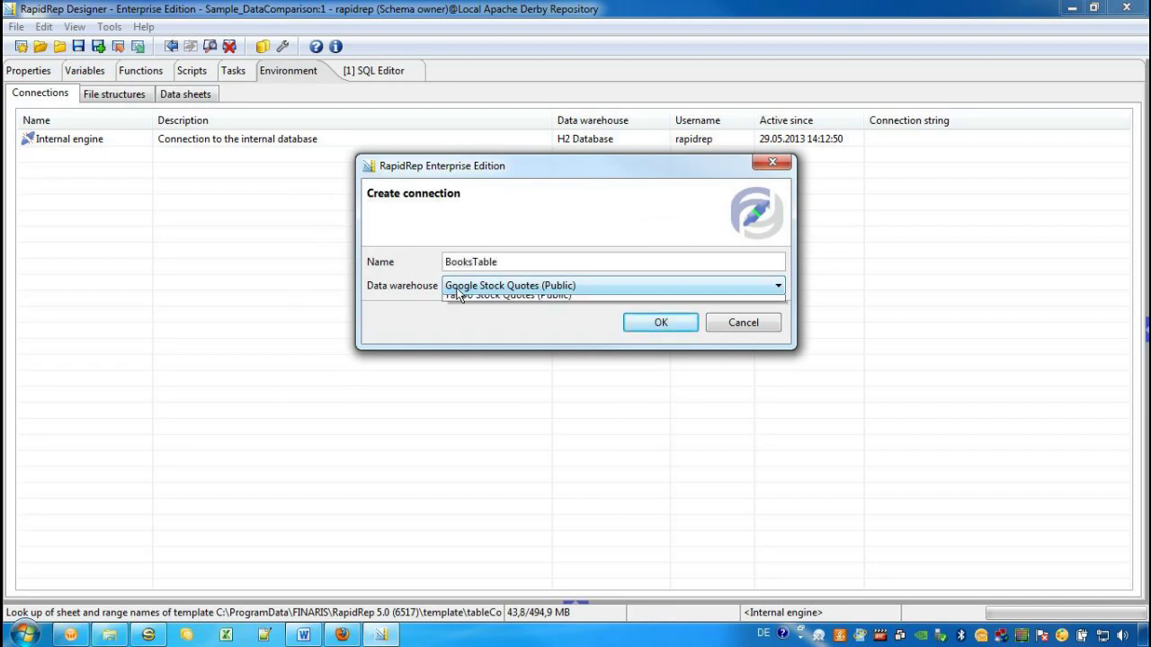
click(455, 289)
click(494, 352)
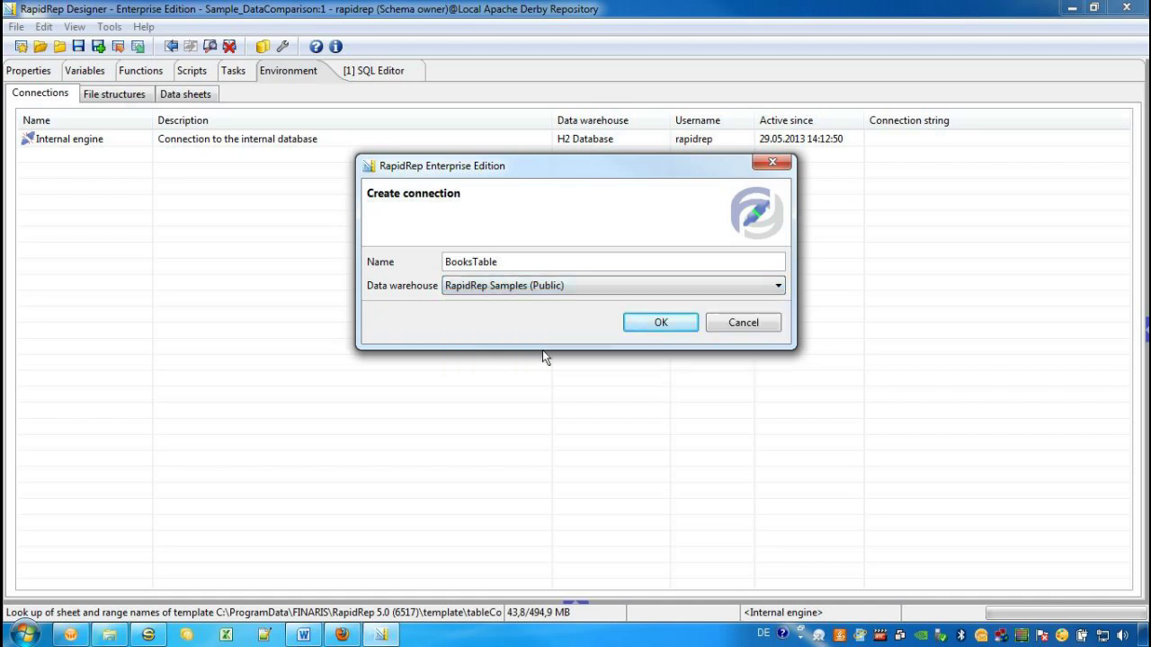
click(675, 325)
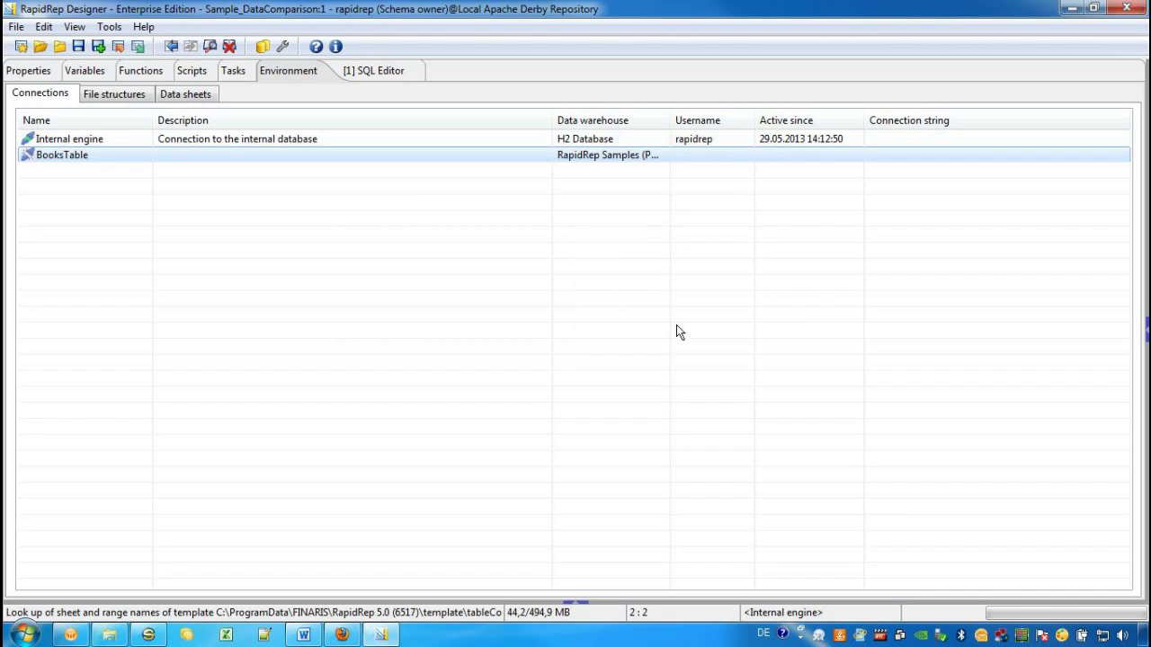
Drag Books.xls from Explorer into the connections to add Booksxls, then minimize Explorer.
click(107, 636)
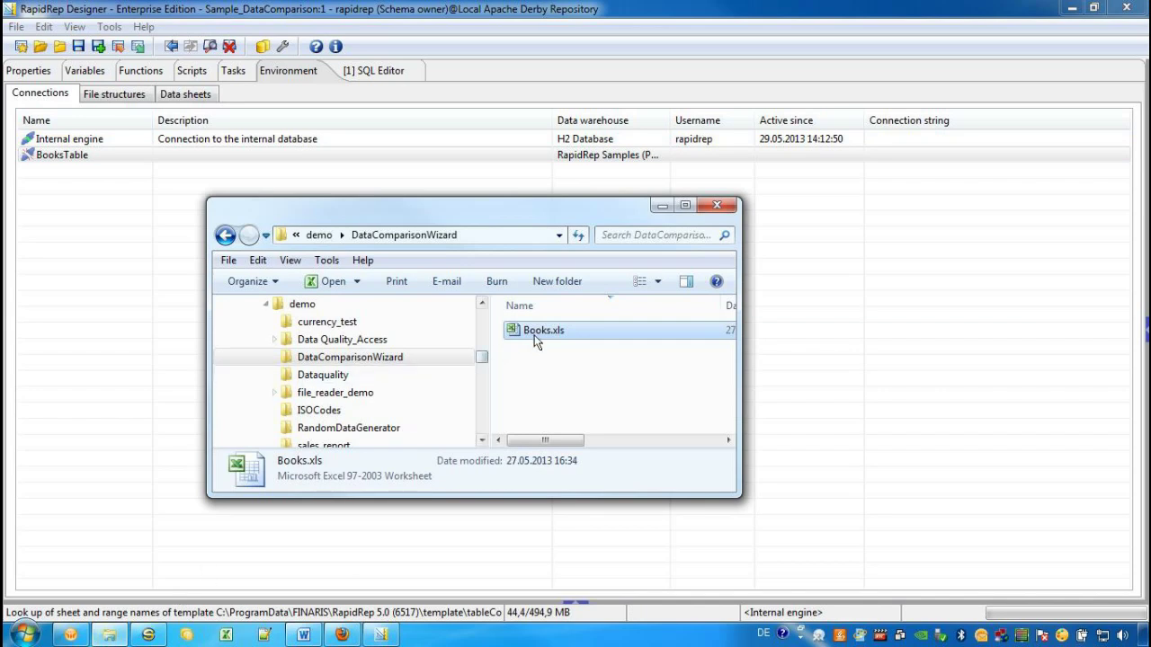
drag(539, 337, 133, 219)
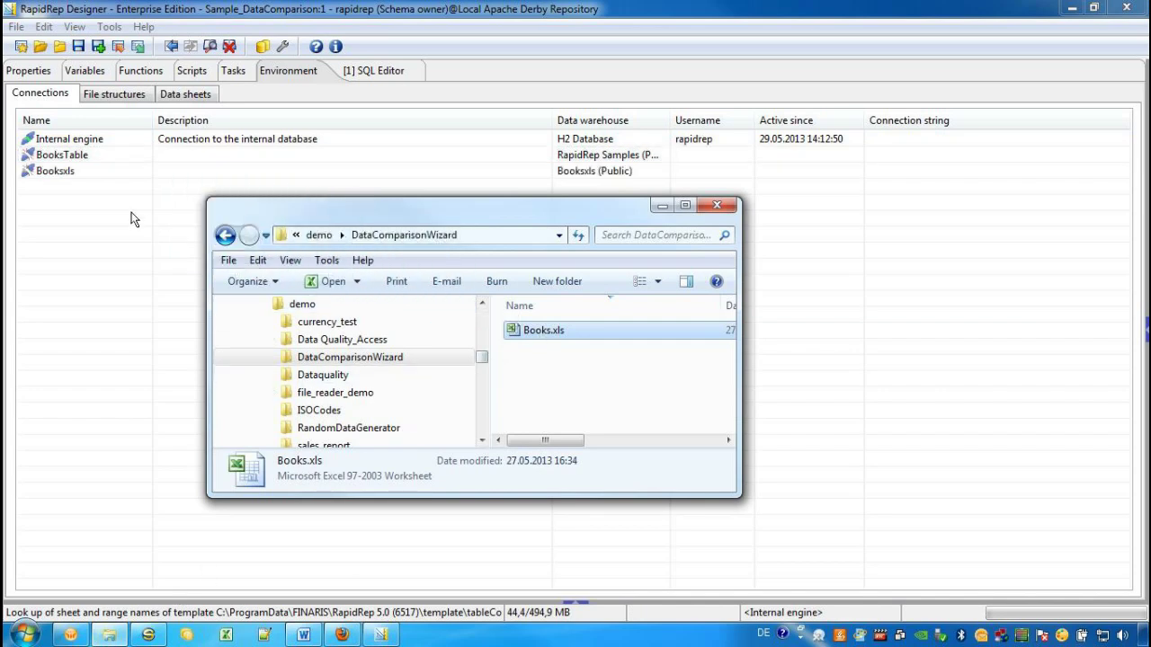
click(661, 207)
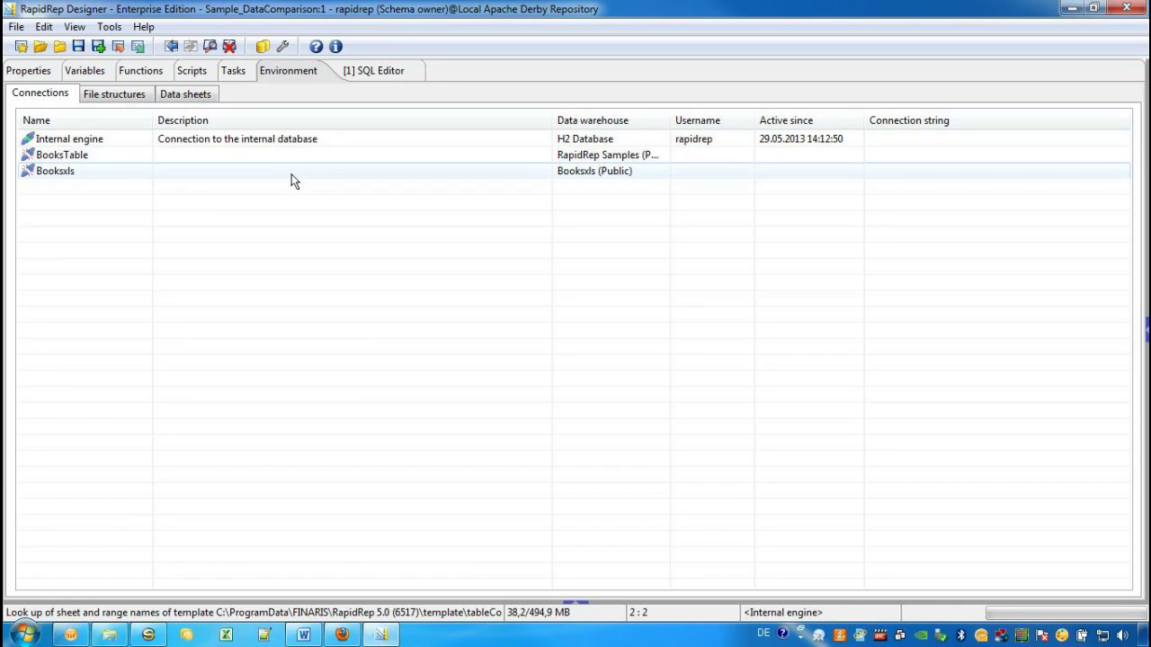
Set BooksFromExcel's source to Booksxls and BooksFromTable's source to BooksTable.
click(193, 72)
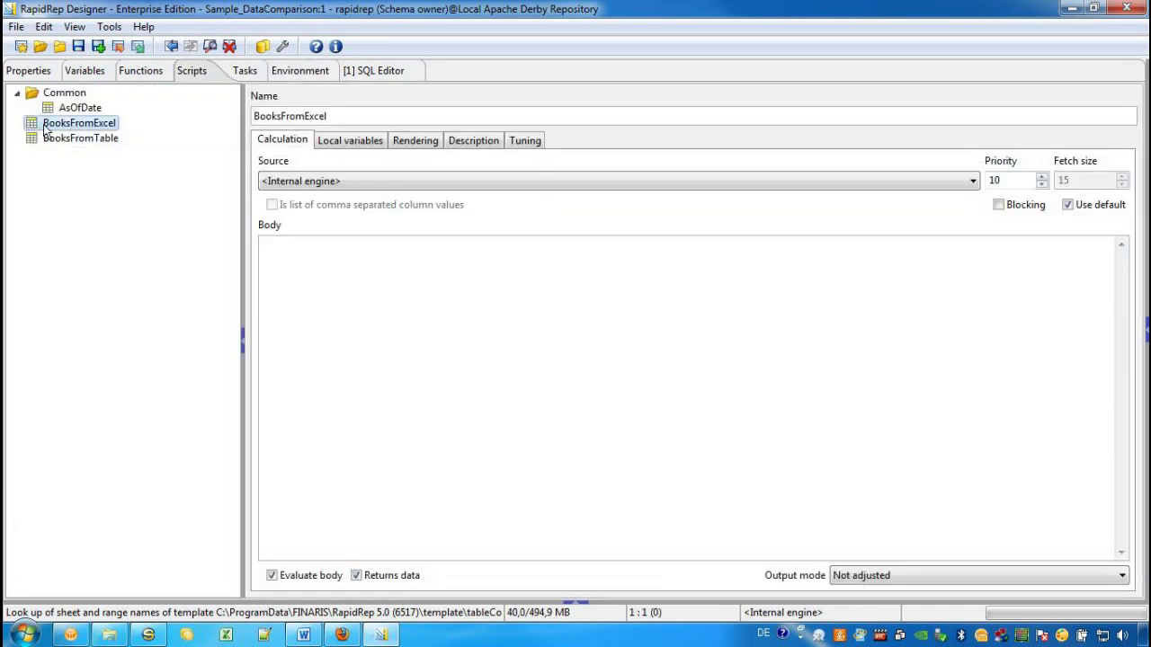
click(316, 183)
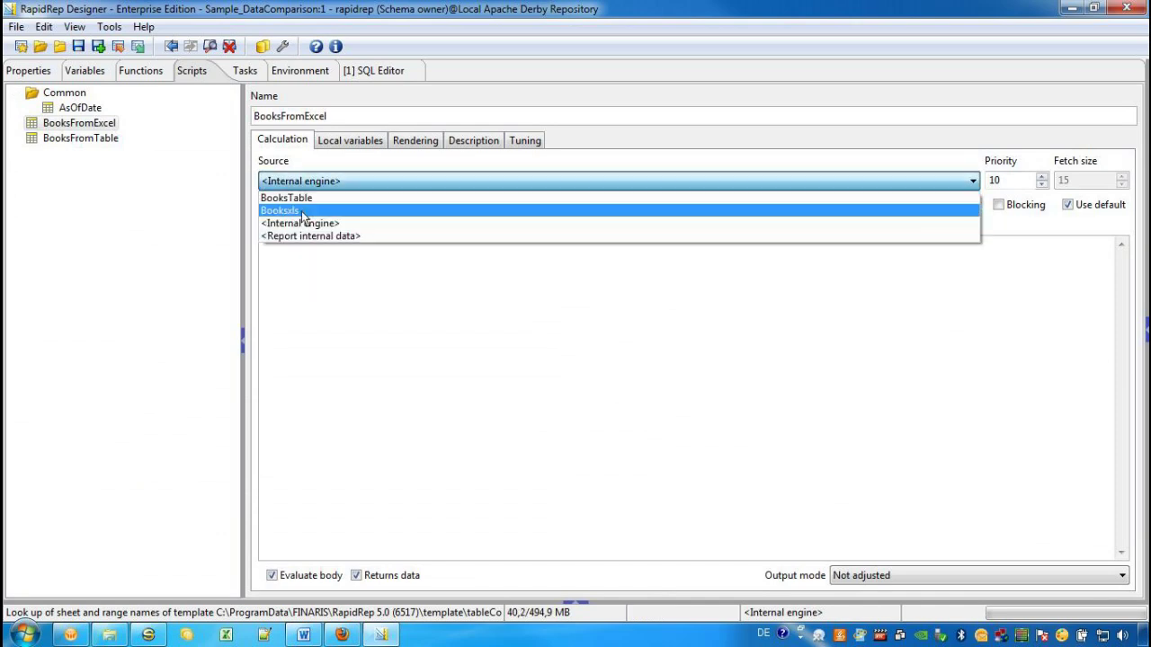
click(301, 210)
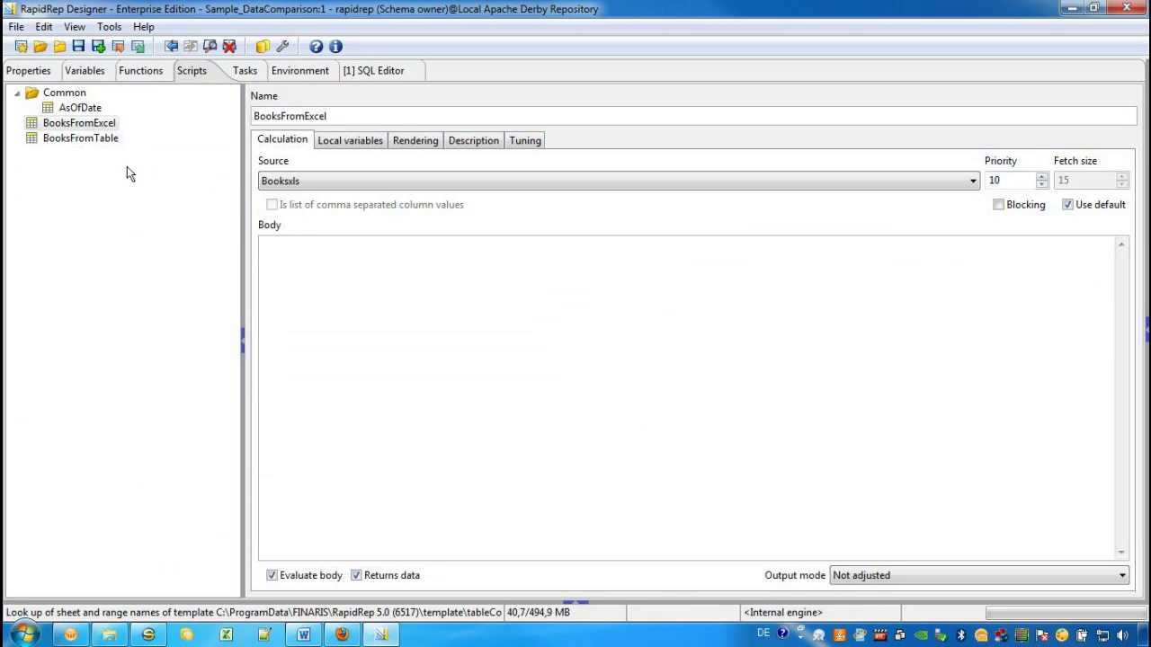
click(101, 139)
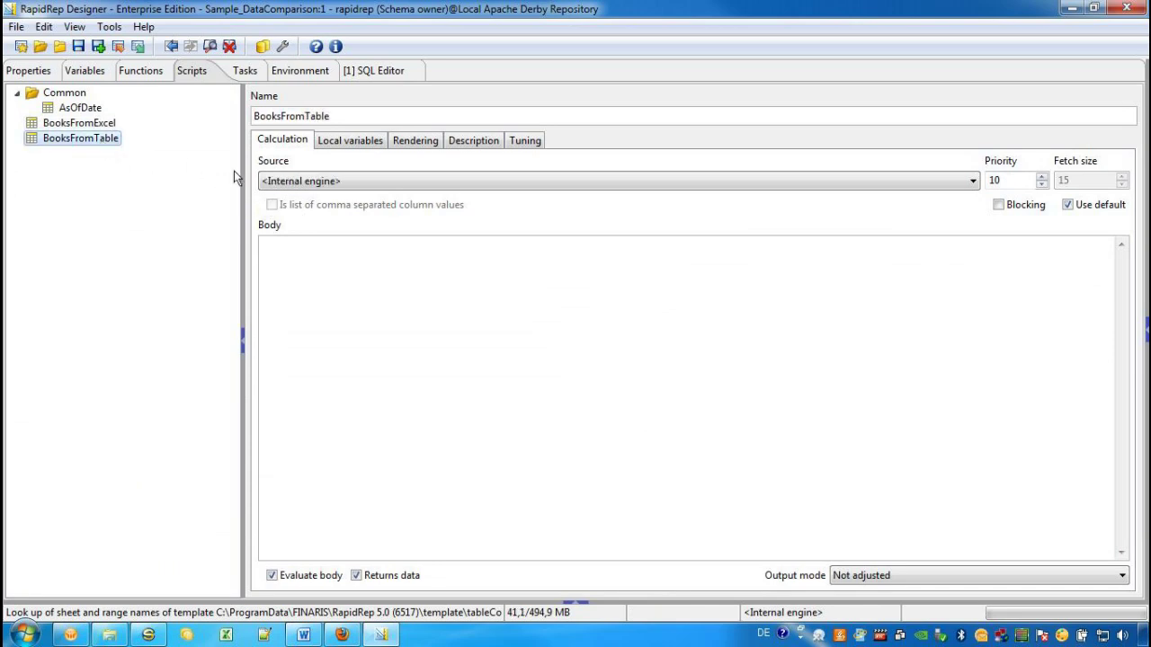
click(288, 182)
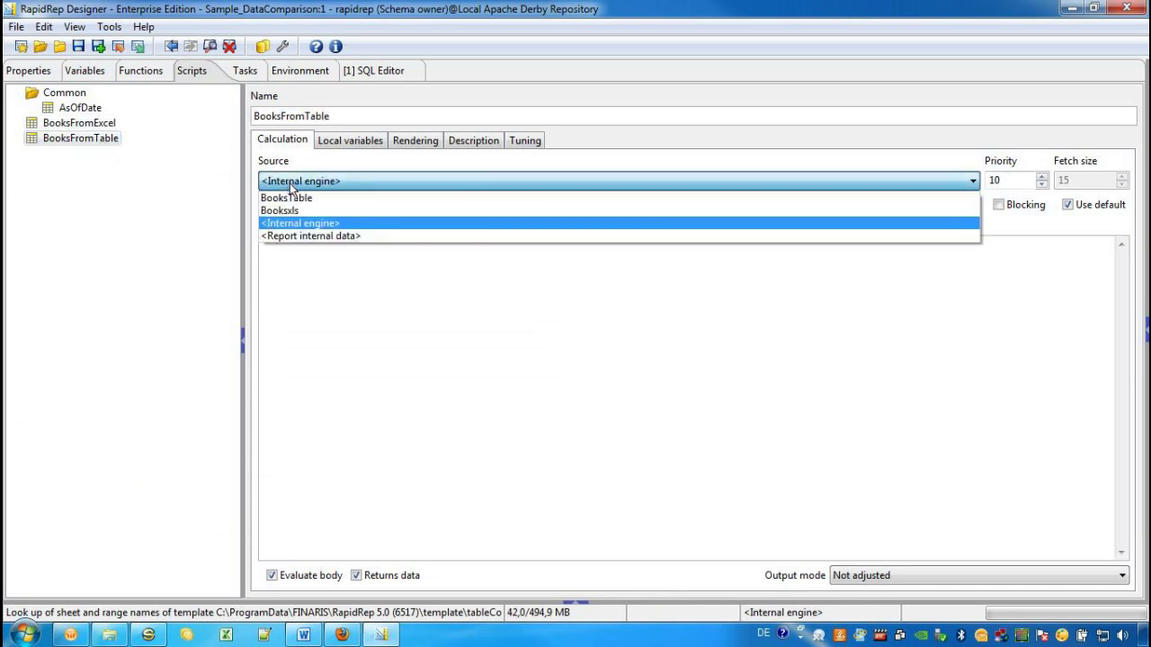
click(297, 198)
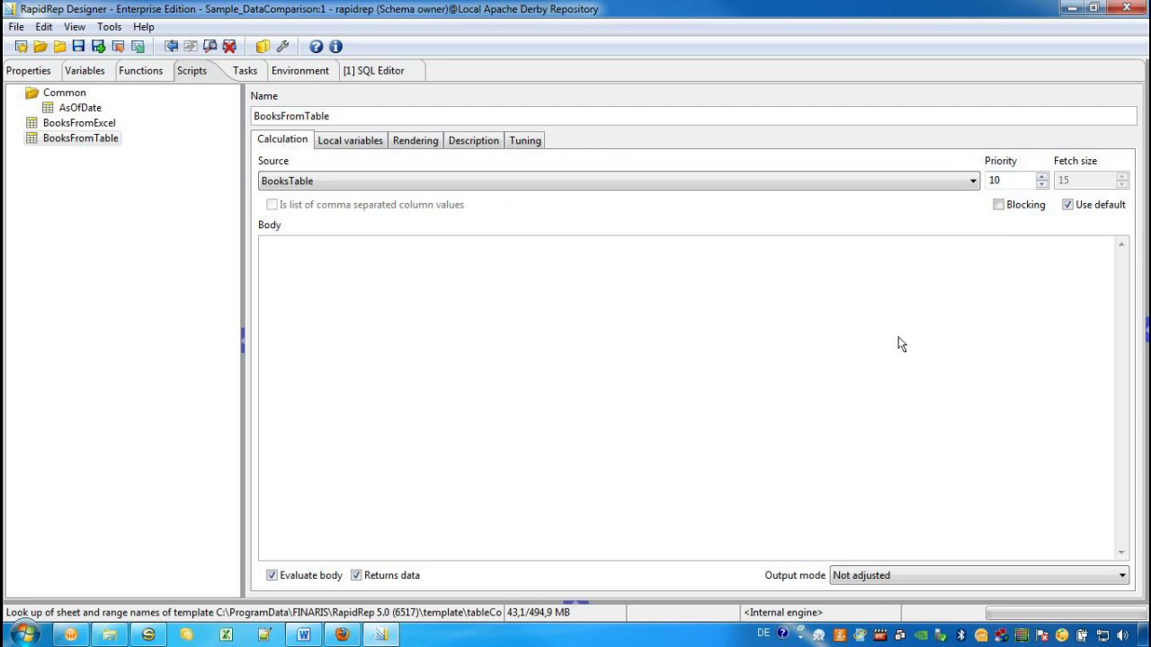
Log in to the RapidRep Samples warehouse and browse to the RAPIDREP DEMO_BOOK columns.
click(1147, 335)
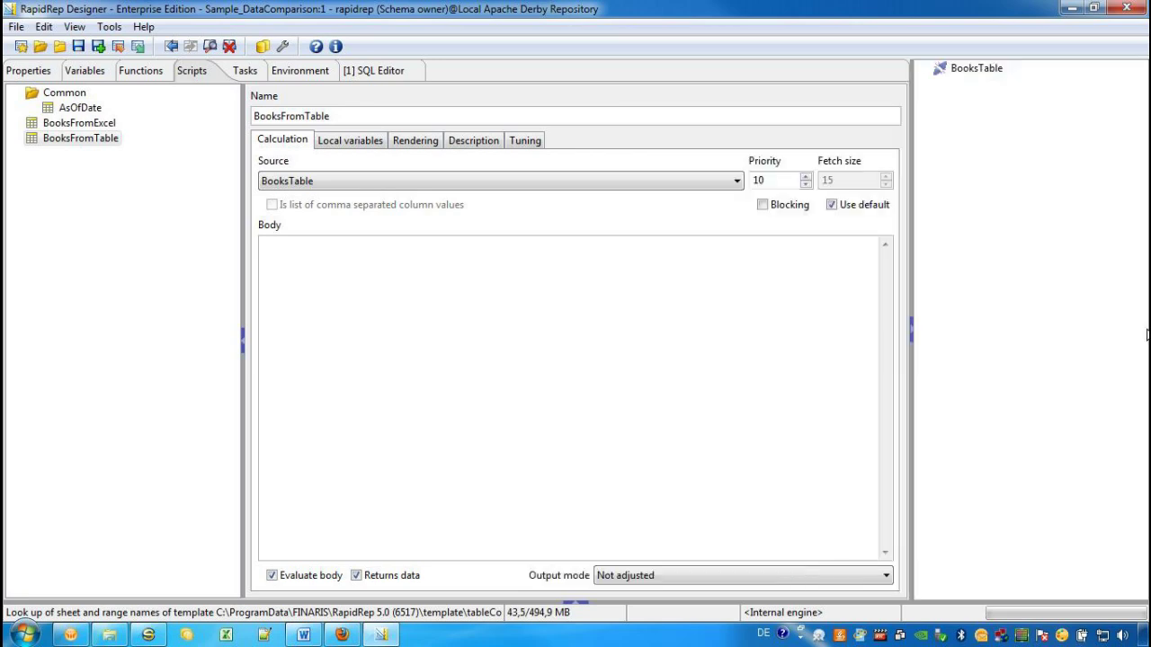
click(925, 70)
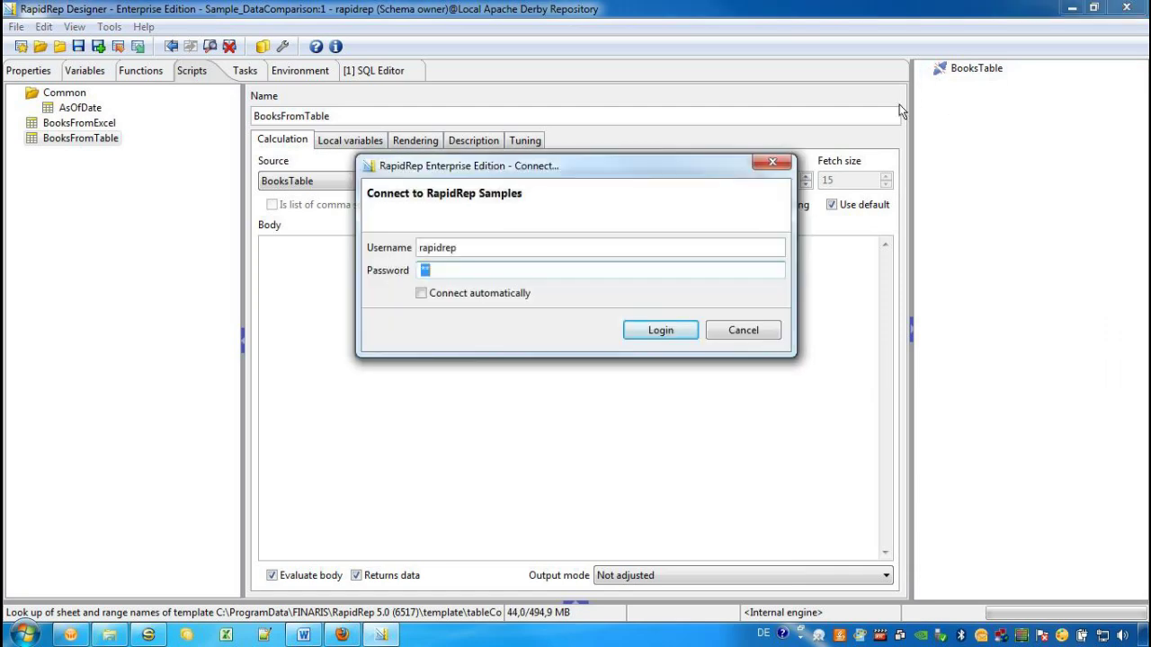
click(663, 332)
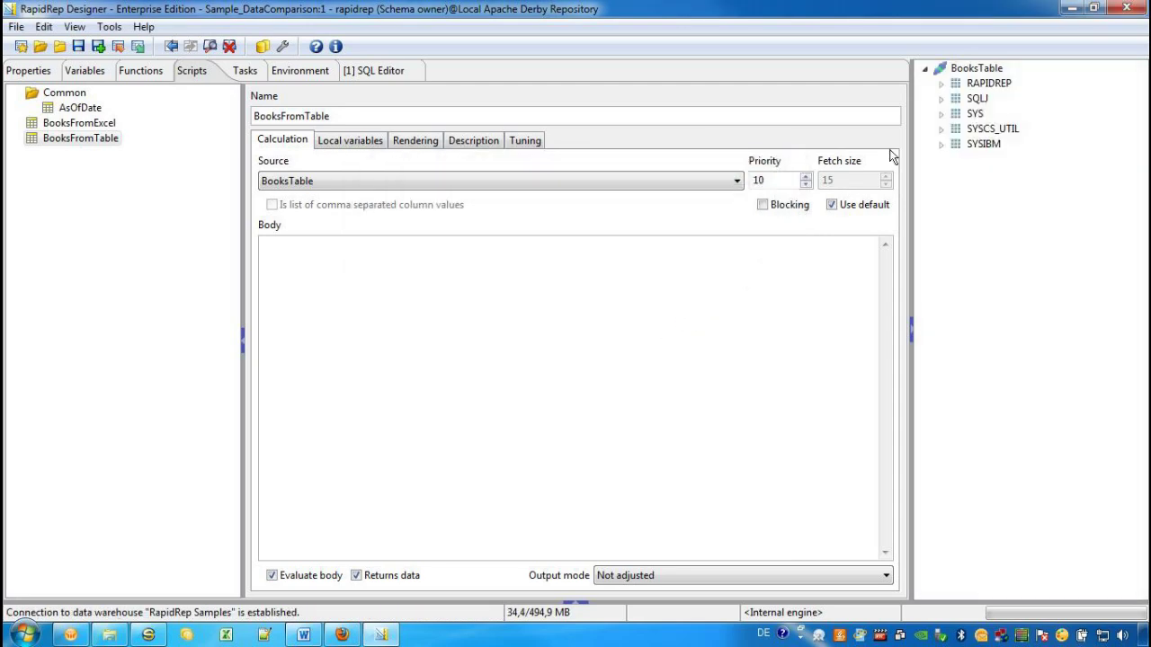
click(941, 84)
click(957, 99)
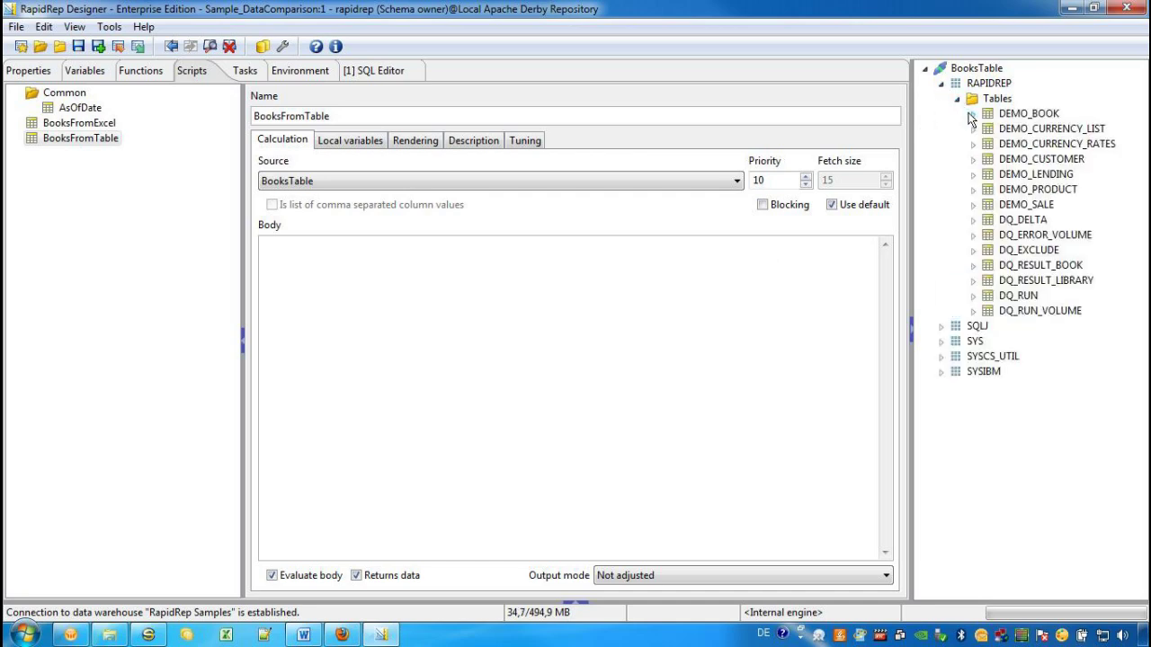
click(972, 115)
Write SELECT BOOK_ID through BOOK_STOCK FROM DEMO_BOOK by dragging in the seven columns.
click(681, 259)
text(SELECT)
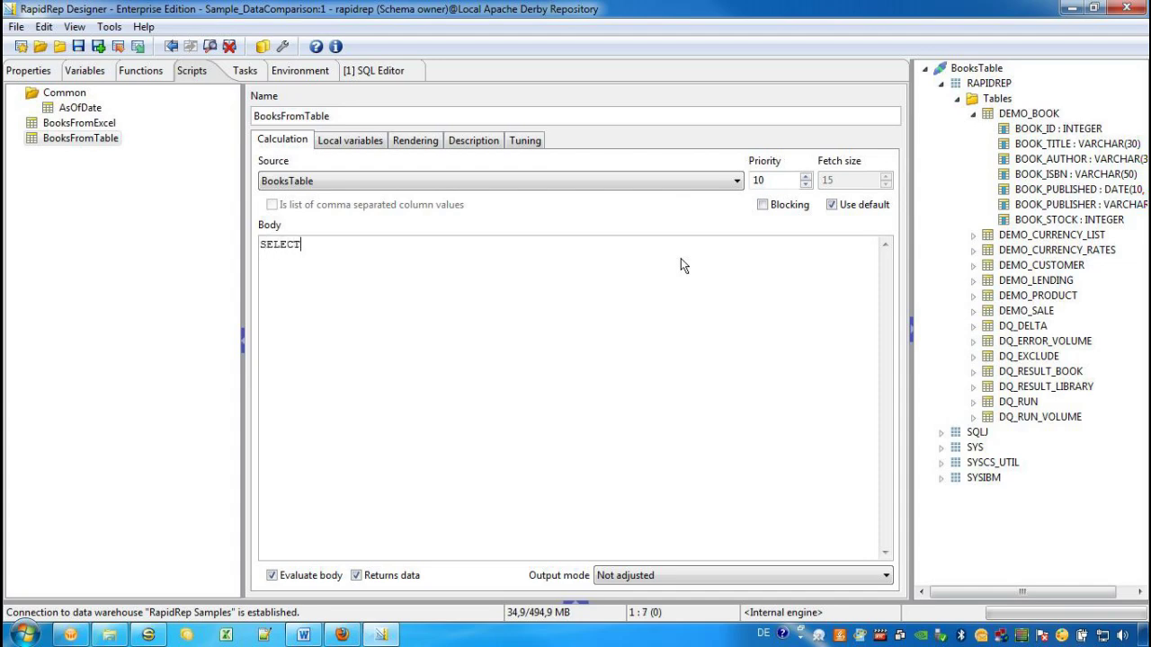
key(Return)
text(FROM DEMO_BOOK)
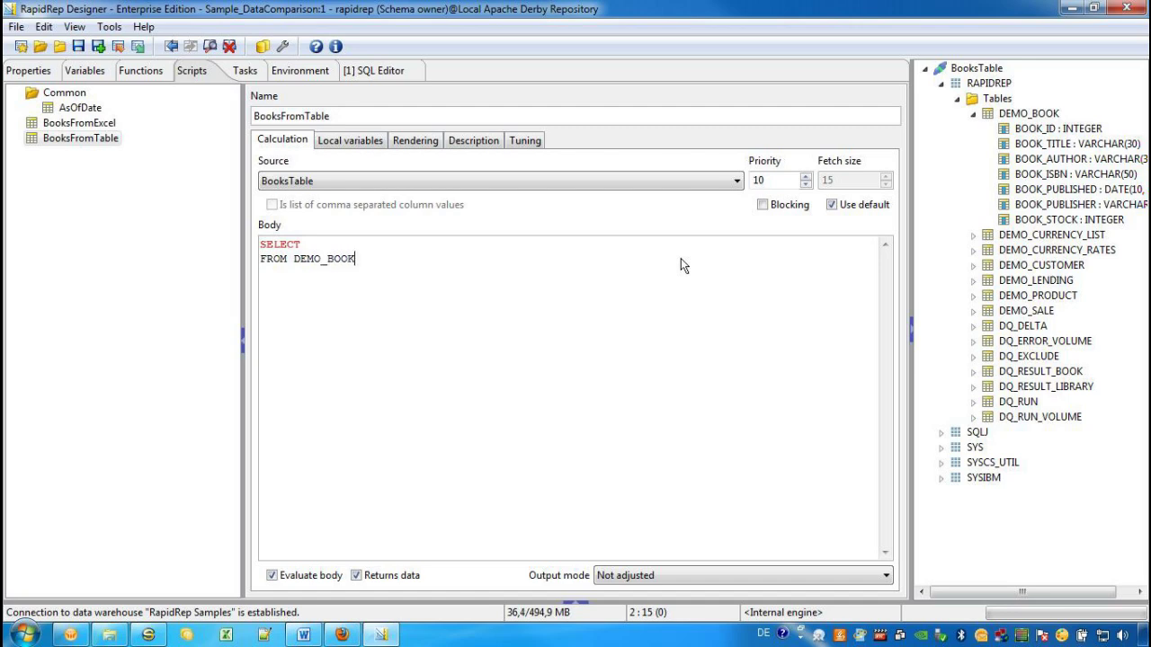
click(1019, 130)
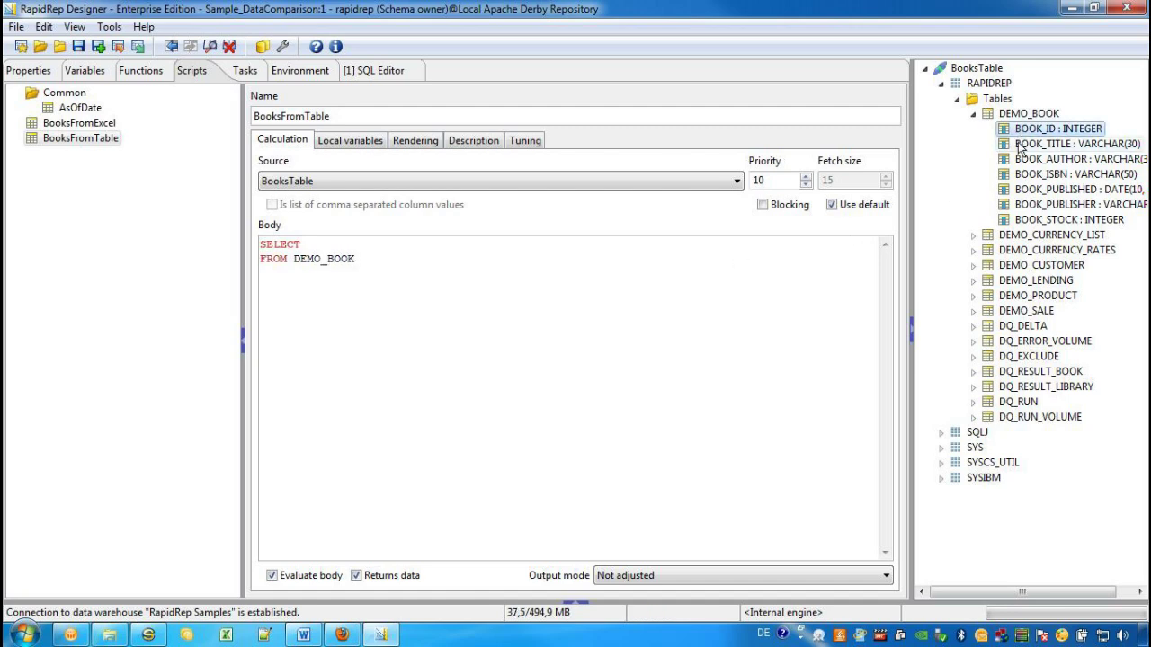
shift+click(1022, 219)
drag(1022, 196, 651, 244)
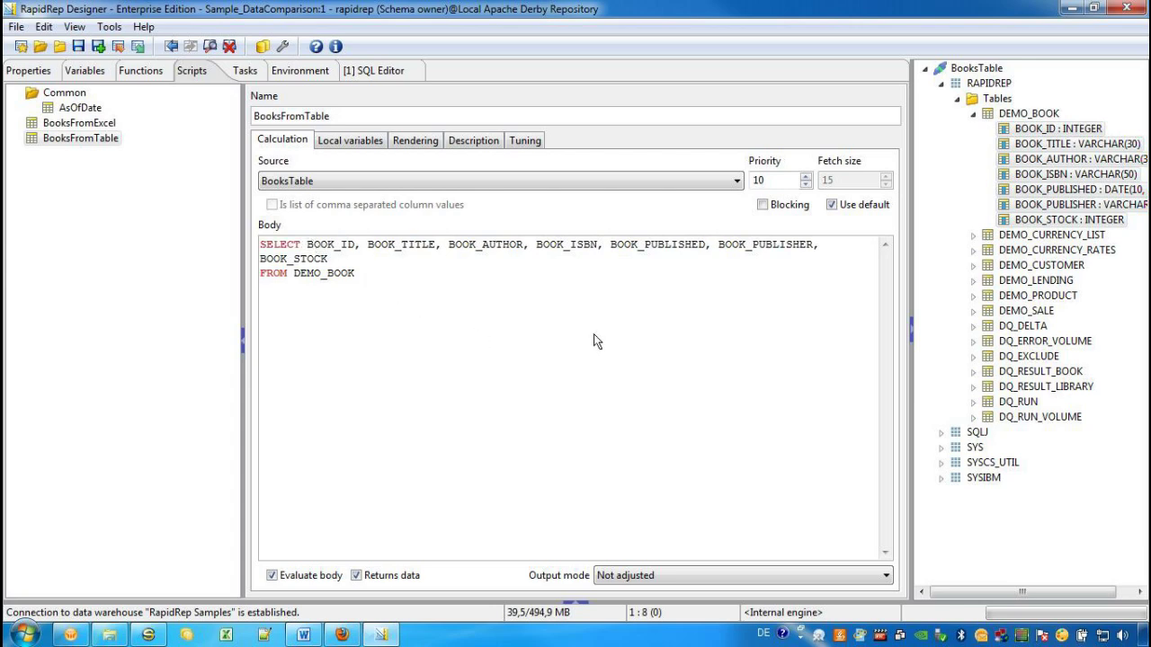
click(908, 328)
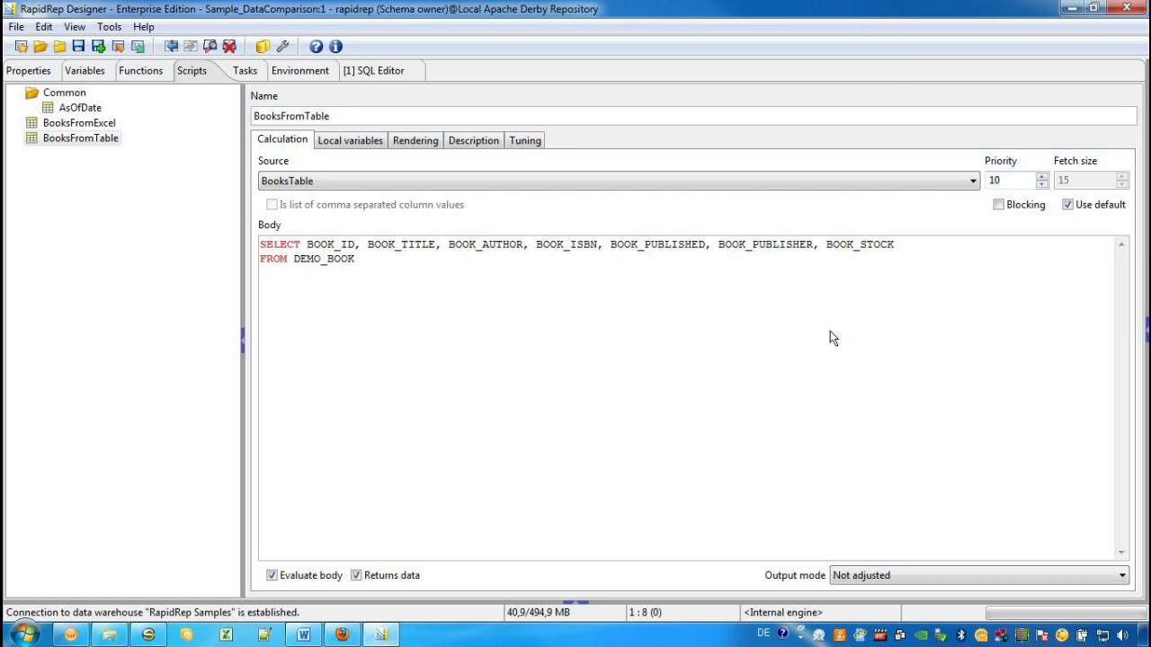
Execute the BooksFromTable query, review the 10 DEMO_BOOK rows, and close the results.
right_click(288, 285)
click(329, 301)
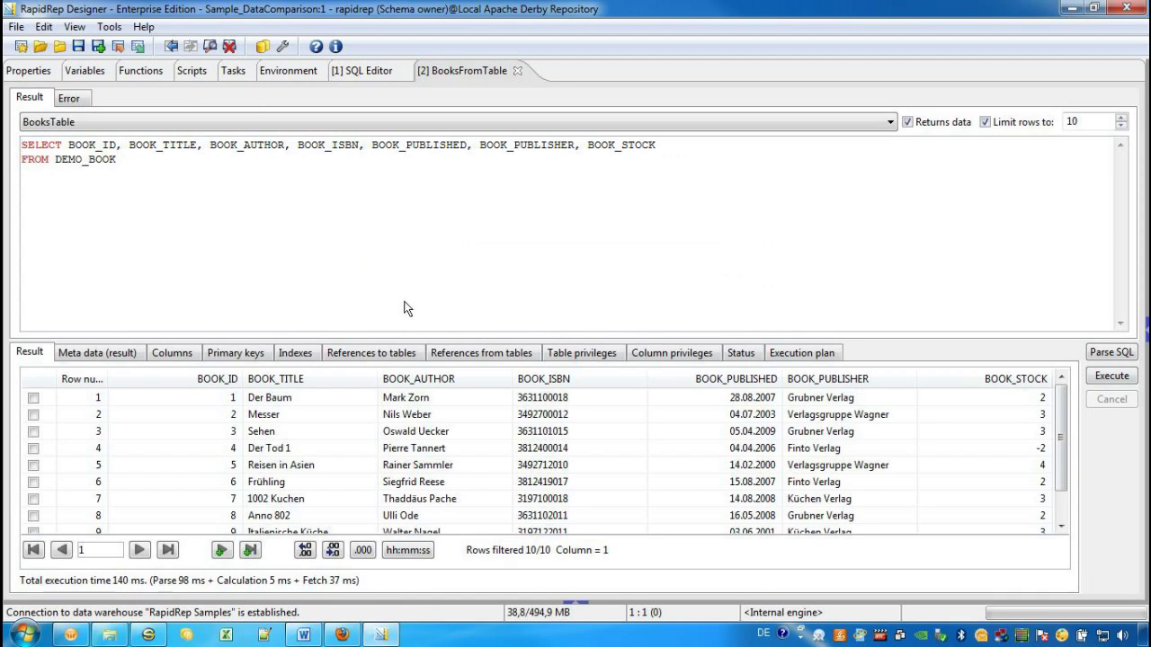
click(1061, 507)
scroll(1060, 507, up, 1)
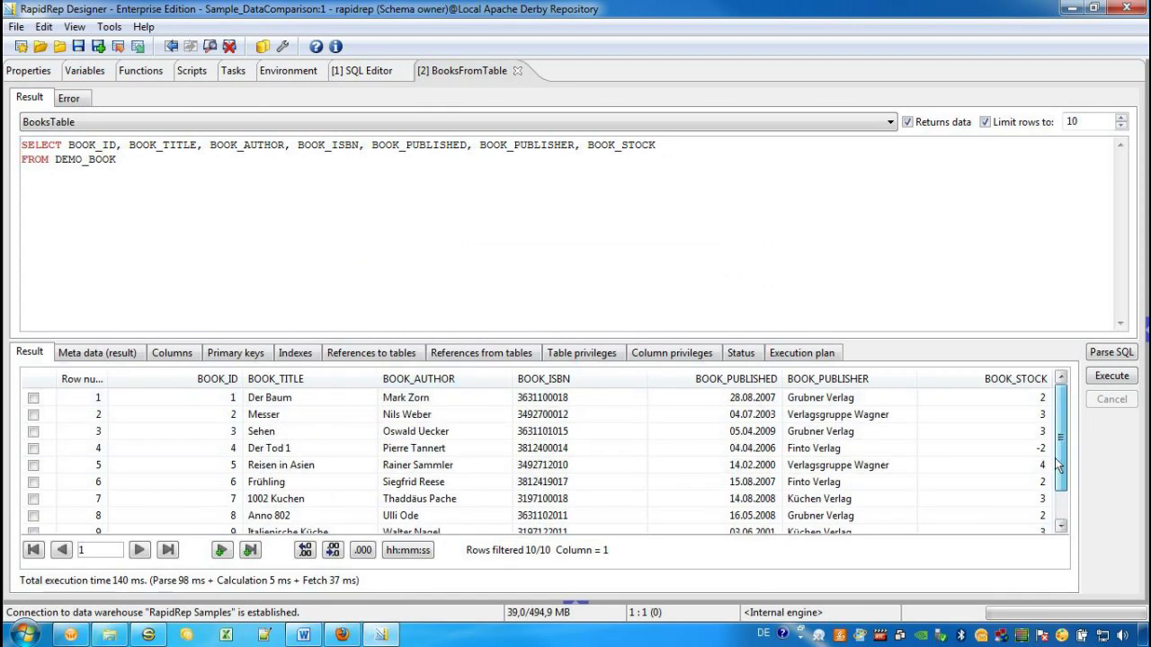
click(516, 71)
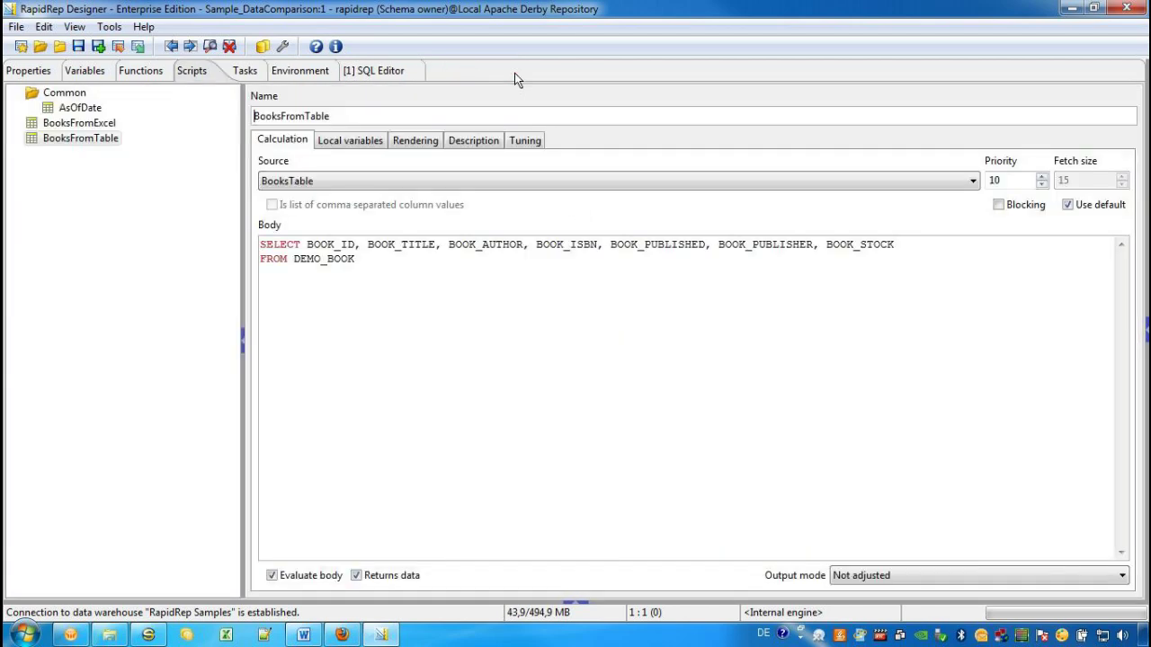
Browse Booksxls > Tables > EXCEL_BOOKS and give BooksFromExcel the body SELECT * FROM EXCEL_BOOKS.
click(86, 127)
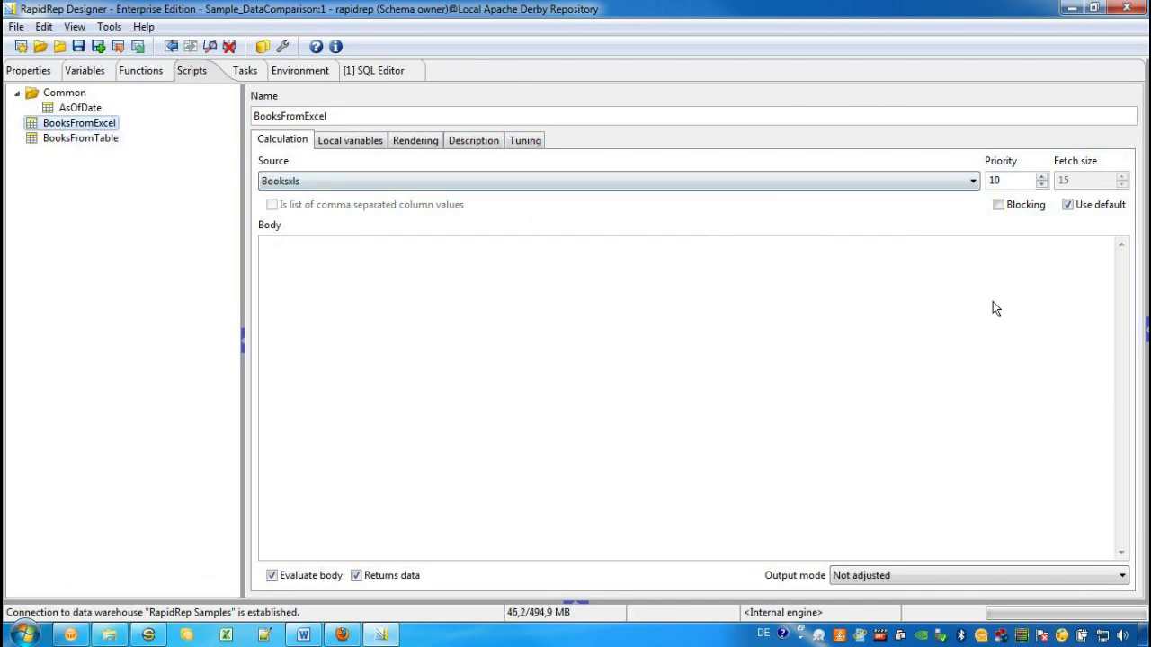
click(1146, 331)
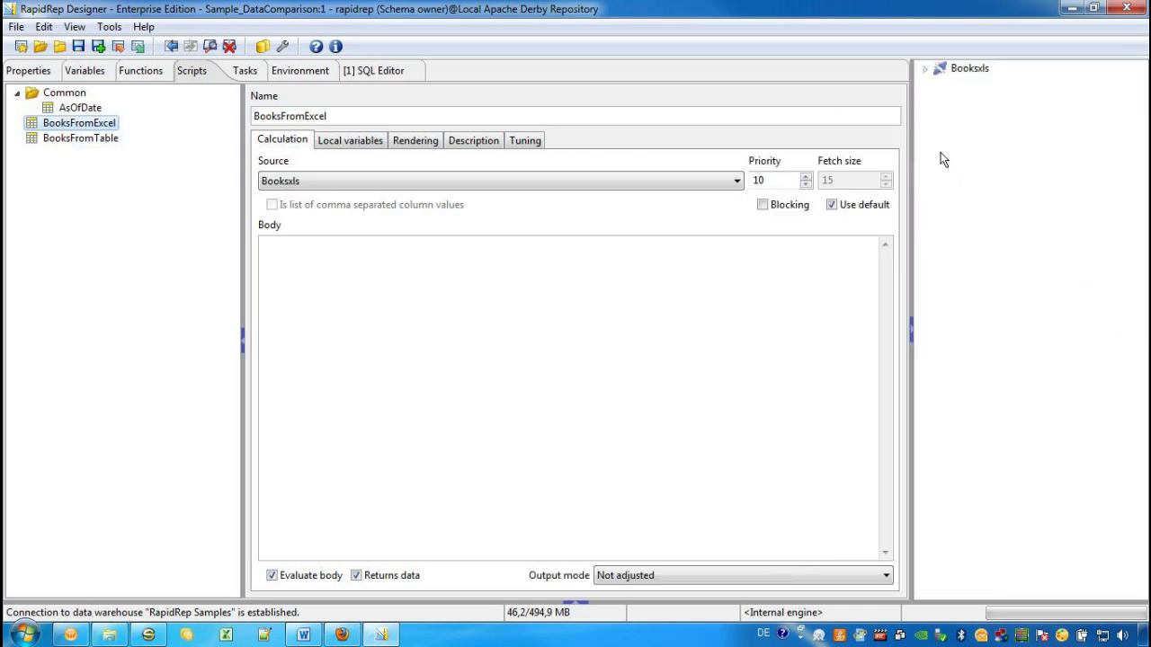
click(924, 69)
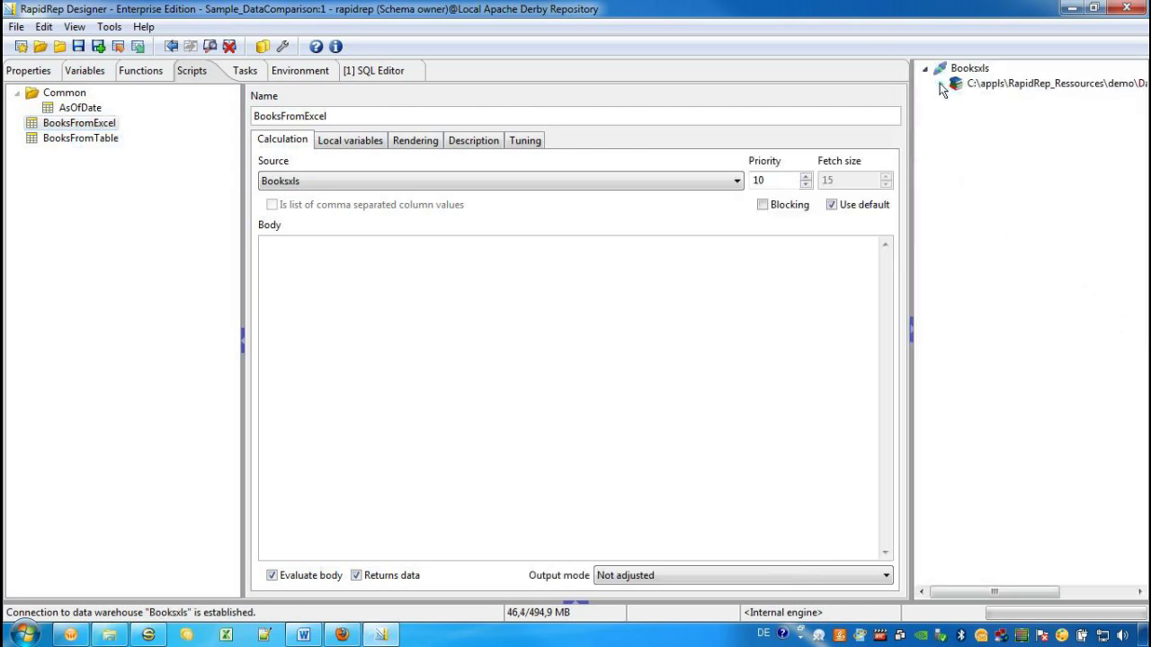
click(941, 84)
click(954, 114)
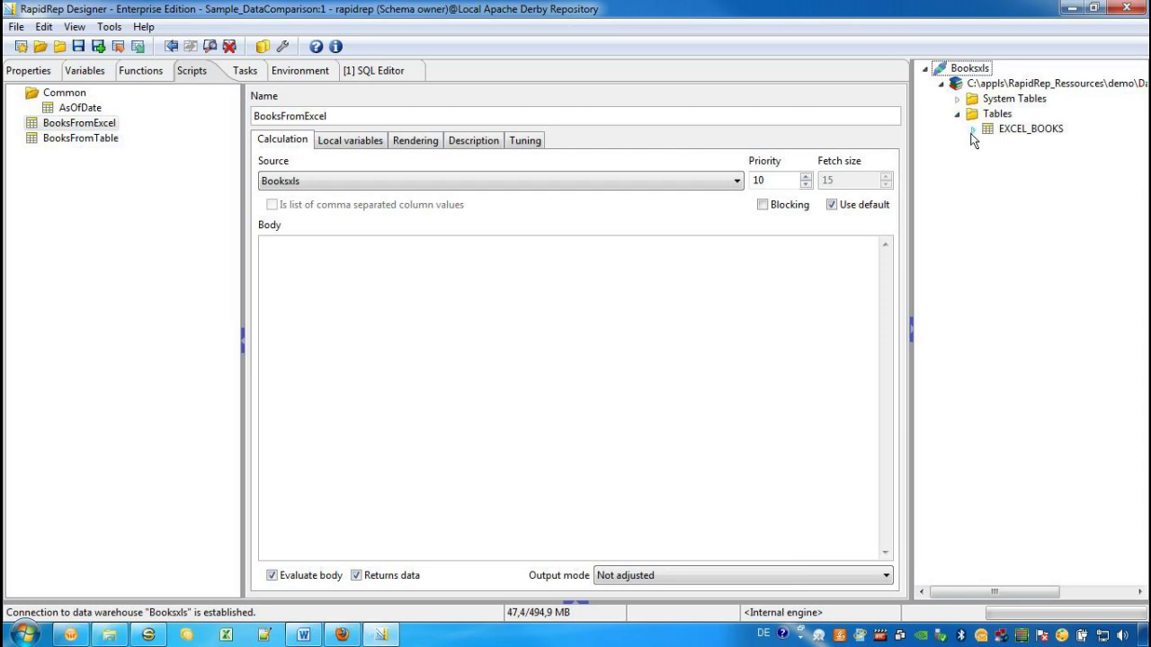
click(972, 129)
click(583, 284)
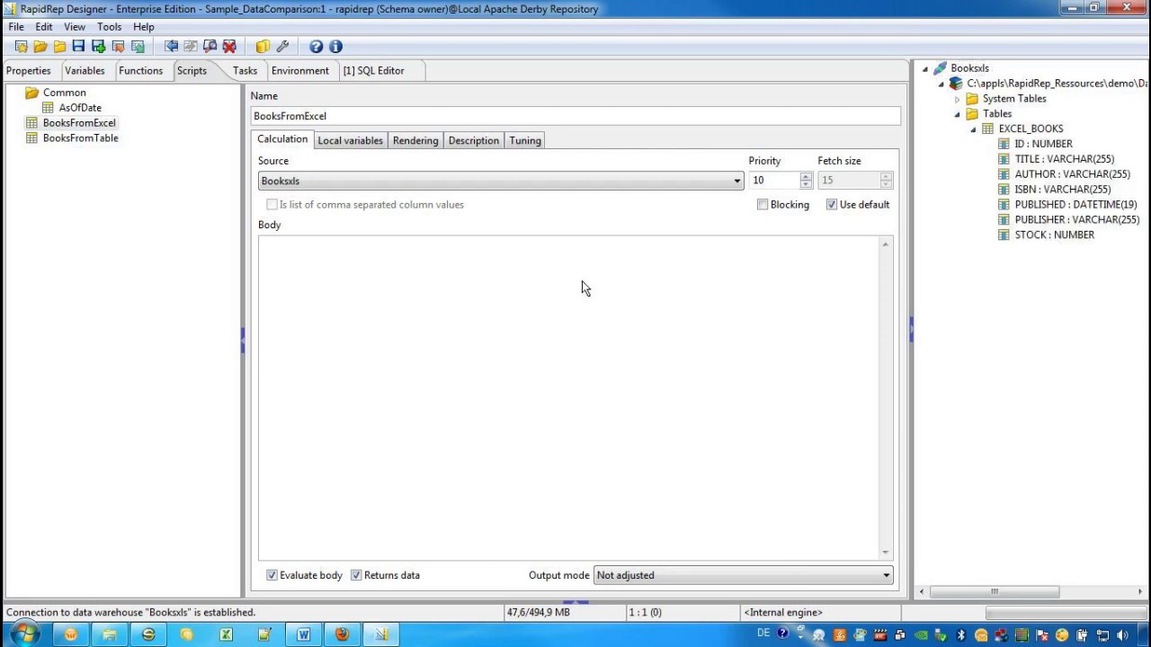
text(SELECT * FROM EXCEL)
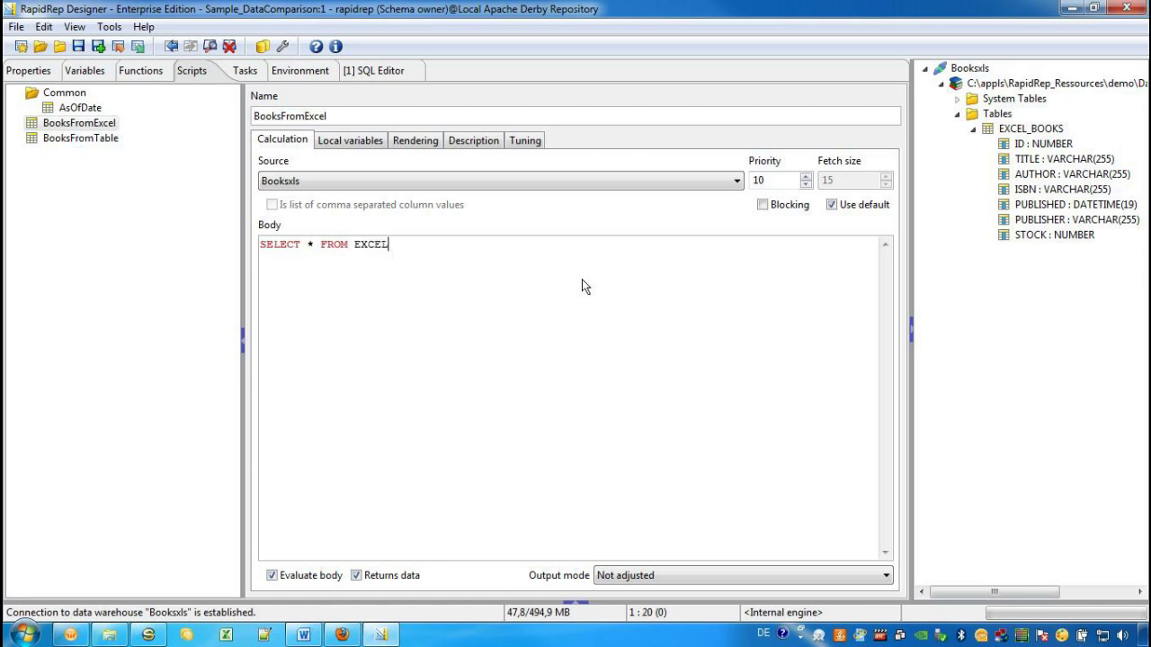
text(_BOOKS)
click(911, 330)
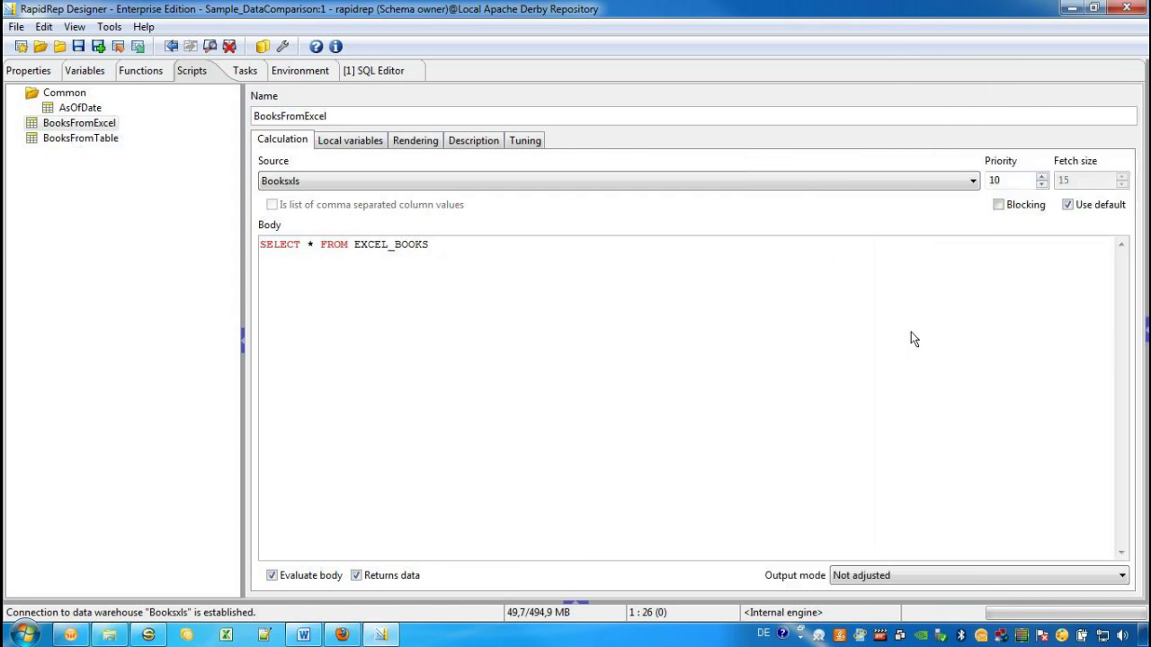
double_click(79, 123)
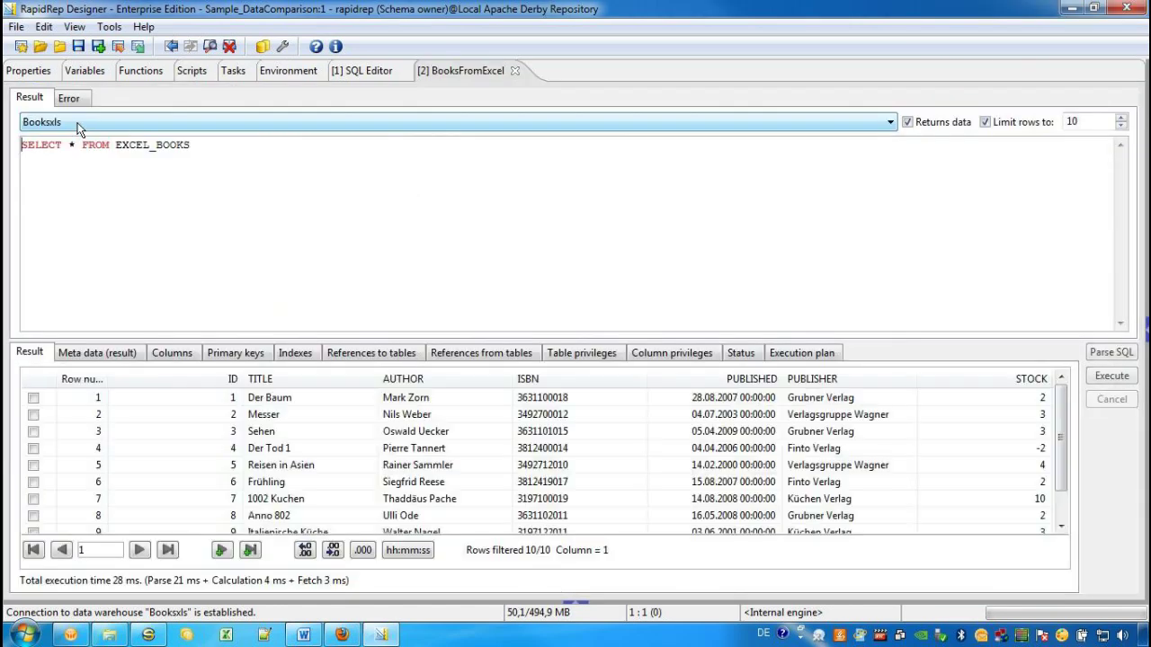
click(516, 71)
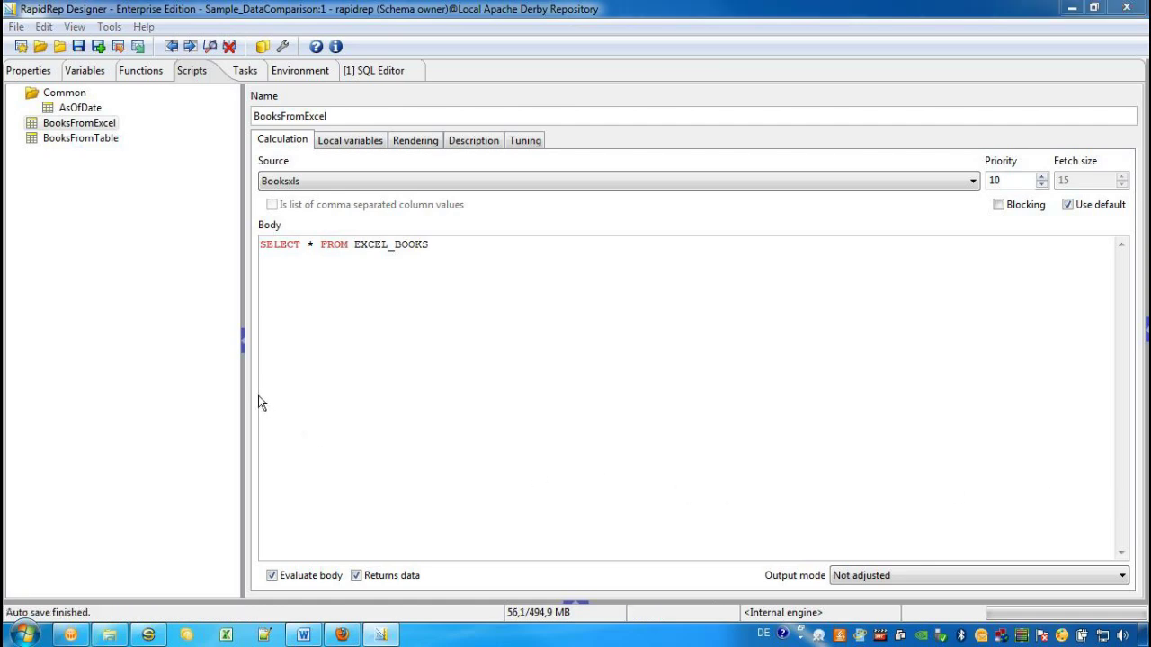
Launch the Data compare wizard from the Scripts tree, comparing BooksFromTable (left) with BooksFromExcel (right).
right_click(110, 272)
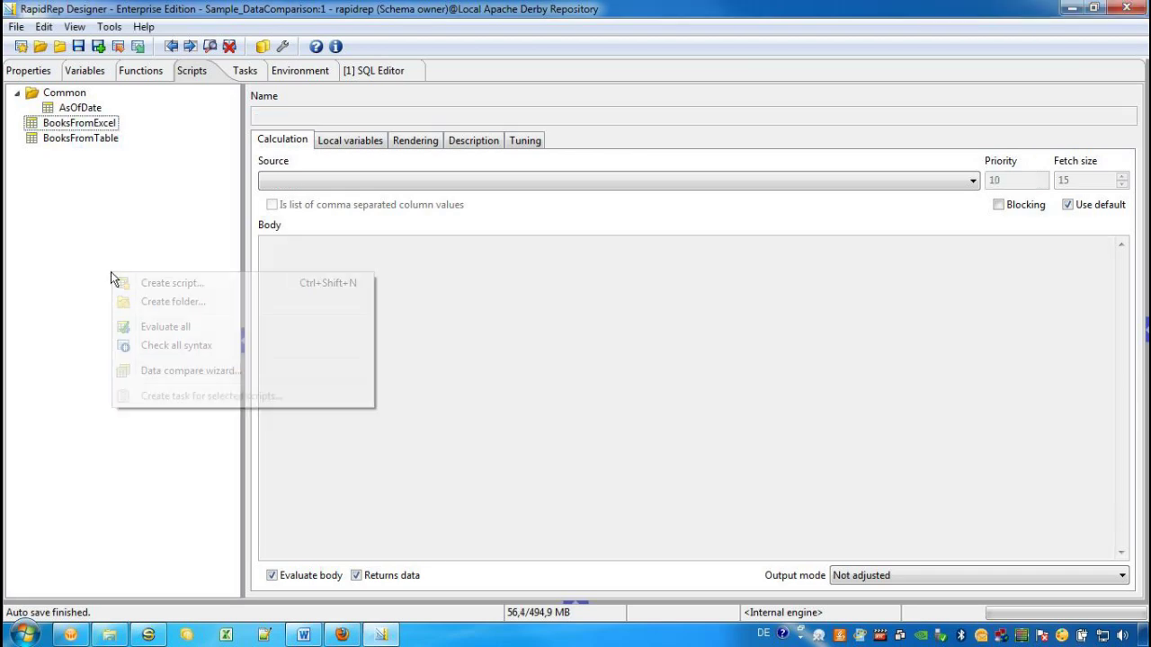
click(164, 374)
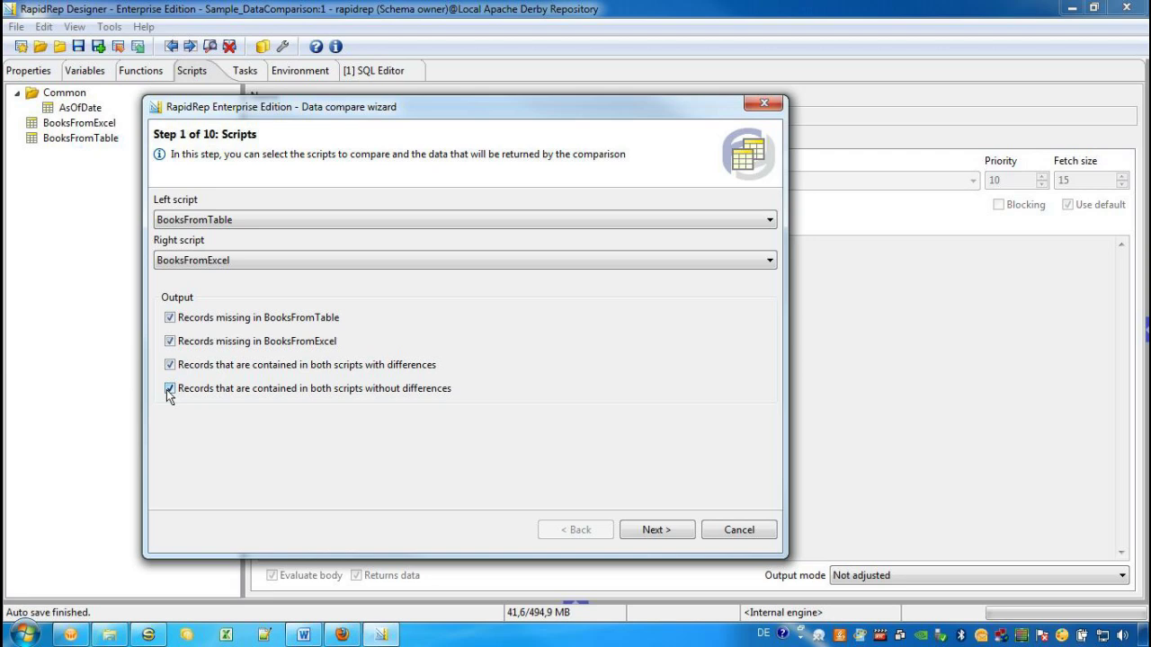
click(645, 530)
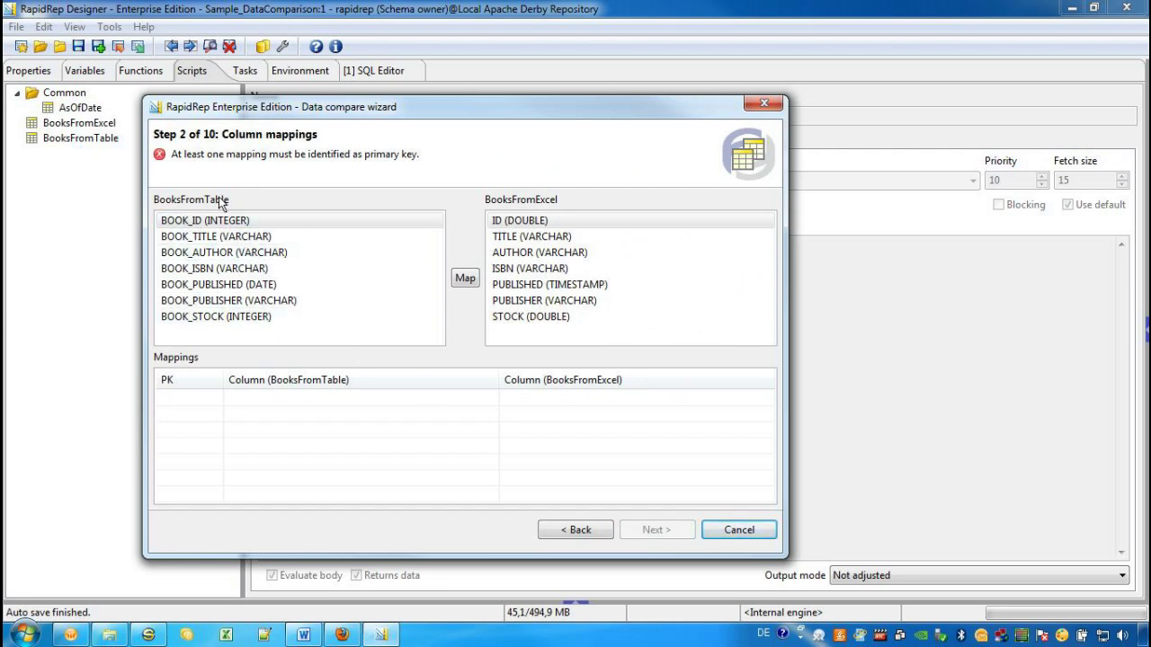
Map BOOK_ID to ID and mark that pair as the primary key.
click(224, 223)
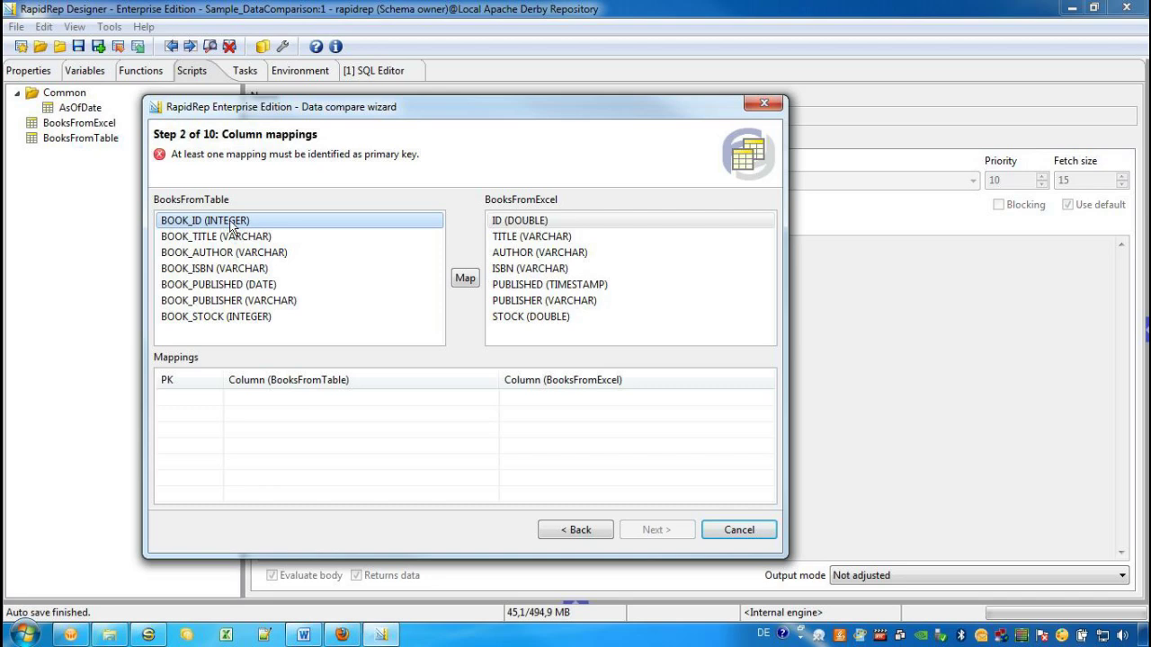
click(529, 220)
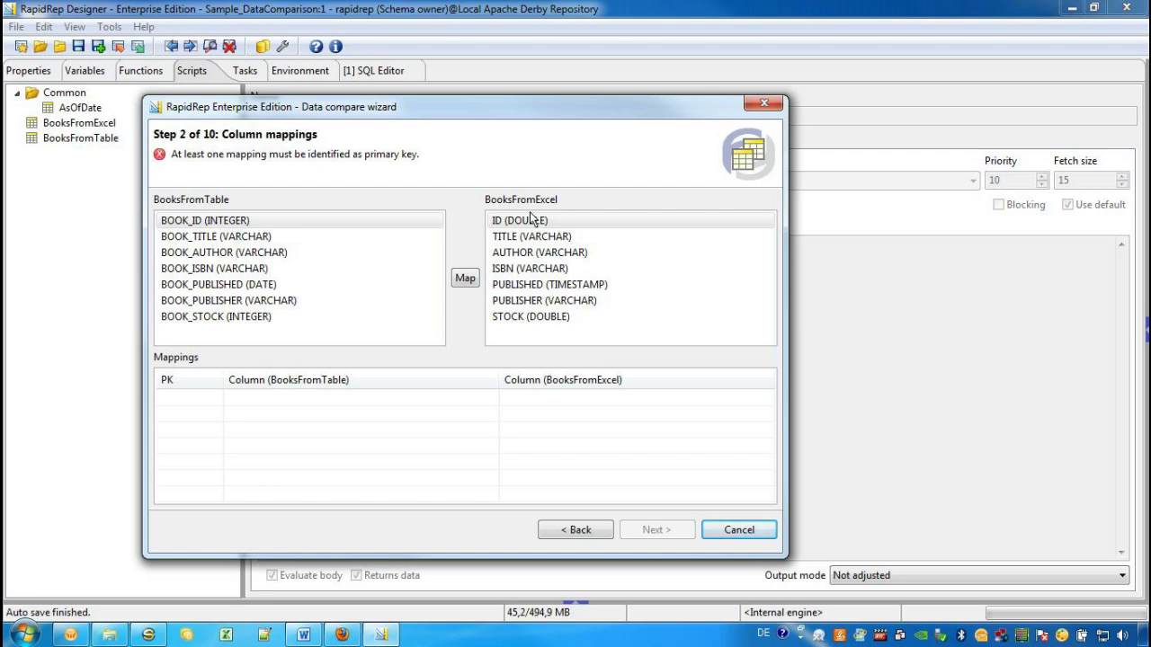
click(352, 222)
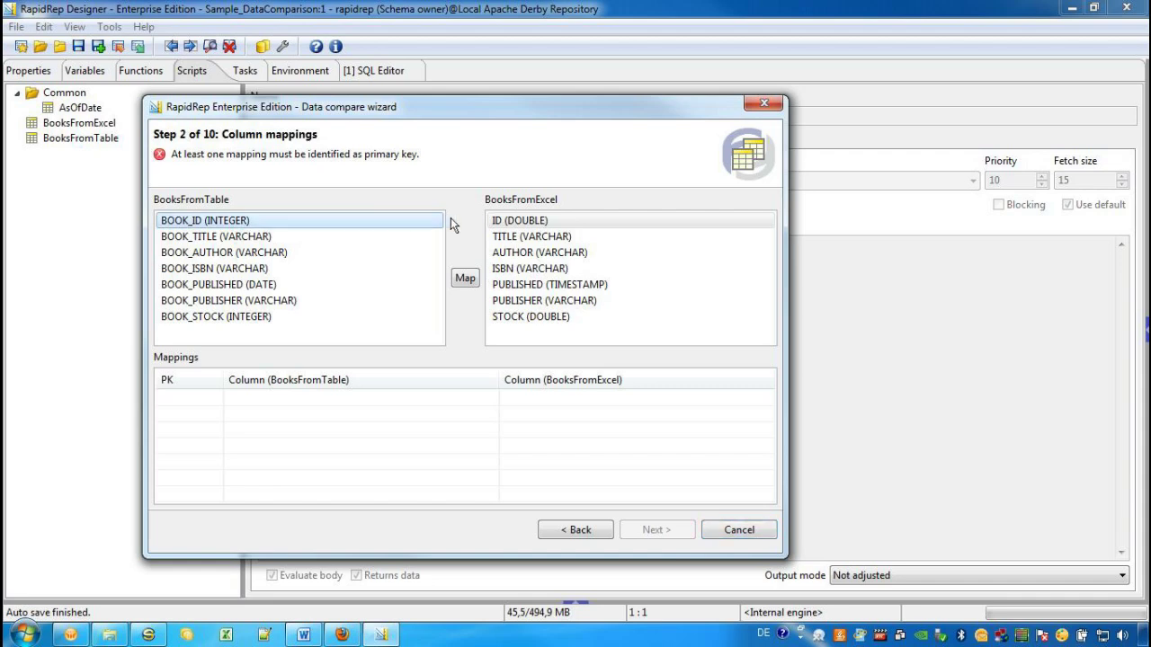
click(512, 221)
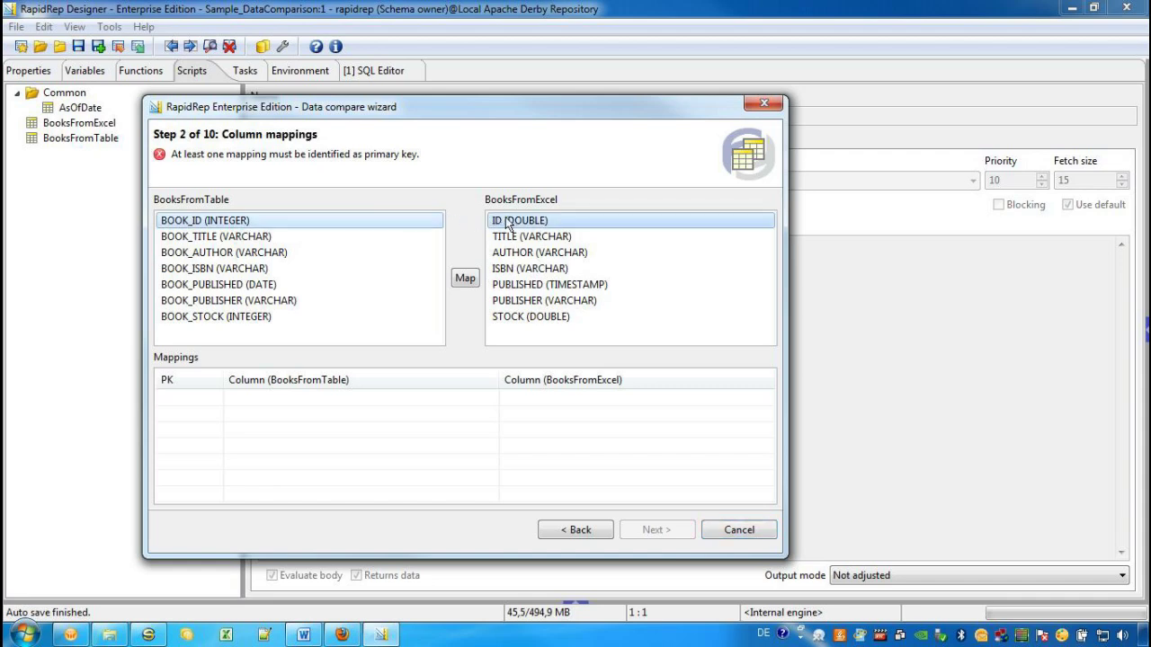
click(466, 279)
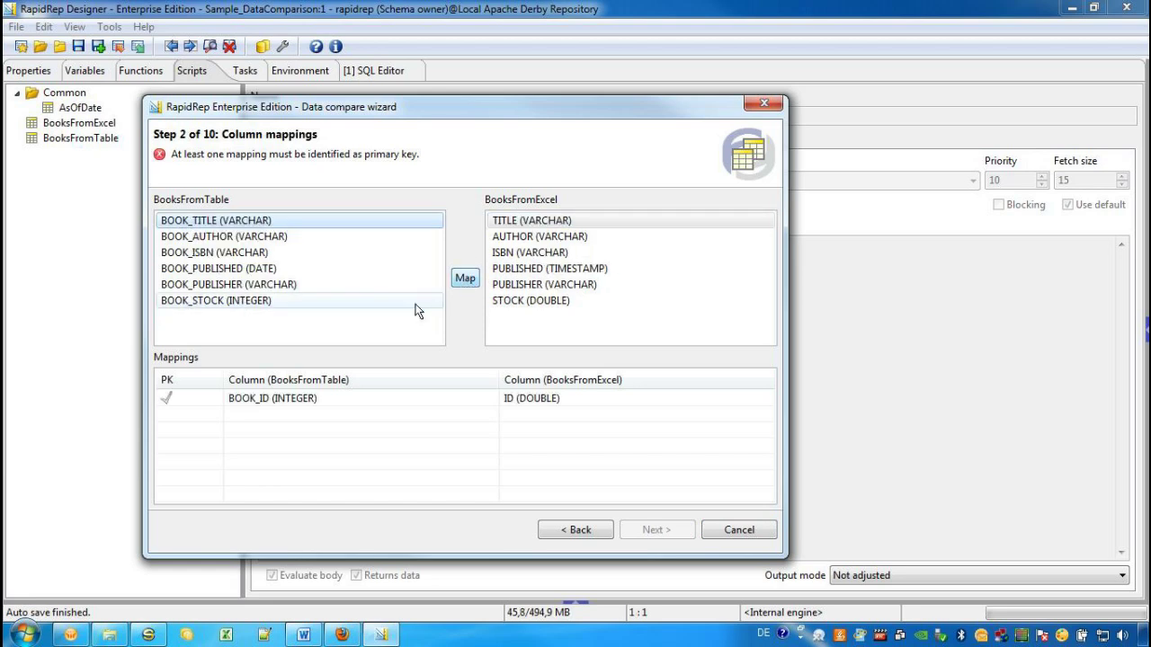
click(167, 400)
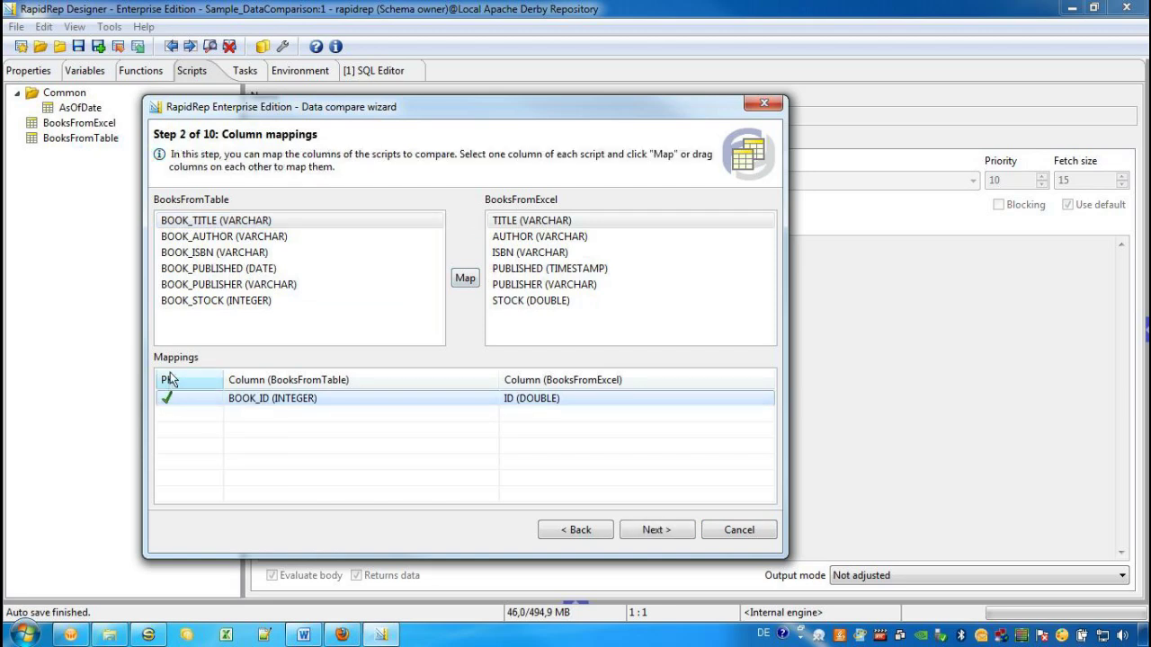
Map BOOK_TITLE, BOOK_AUTHOR, BOOK_ISBN and BOOK_PUBLISHED to TITLE, AUTHOR, ISBN and PUBLISHED.
click(253, 224)
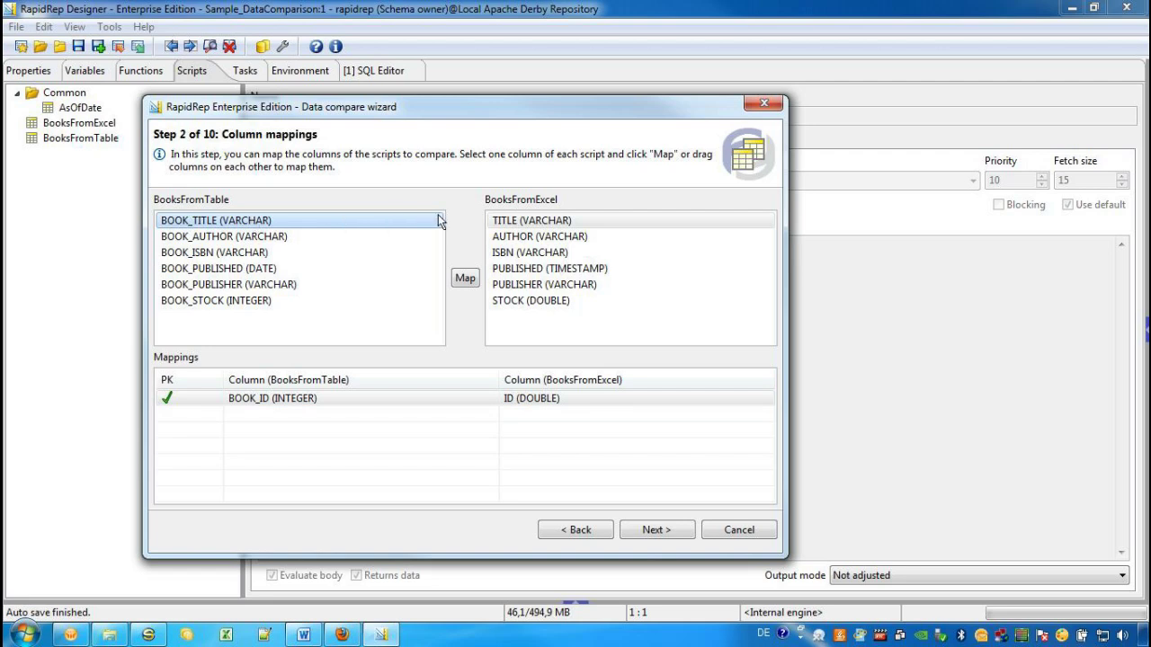
click(506, 225)
click(465, 279)
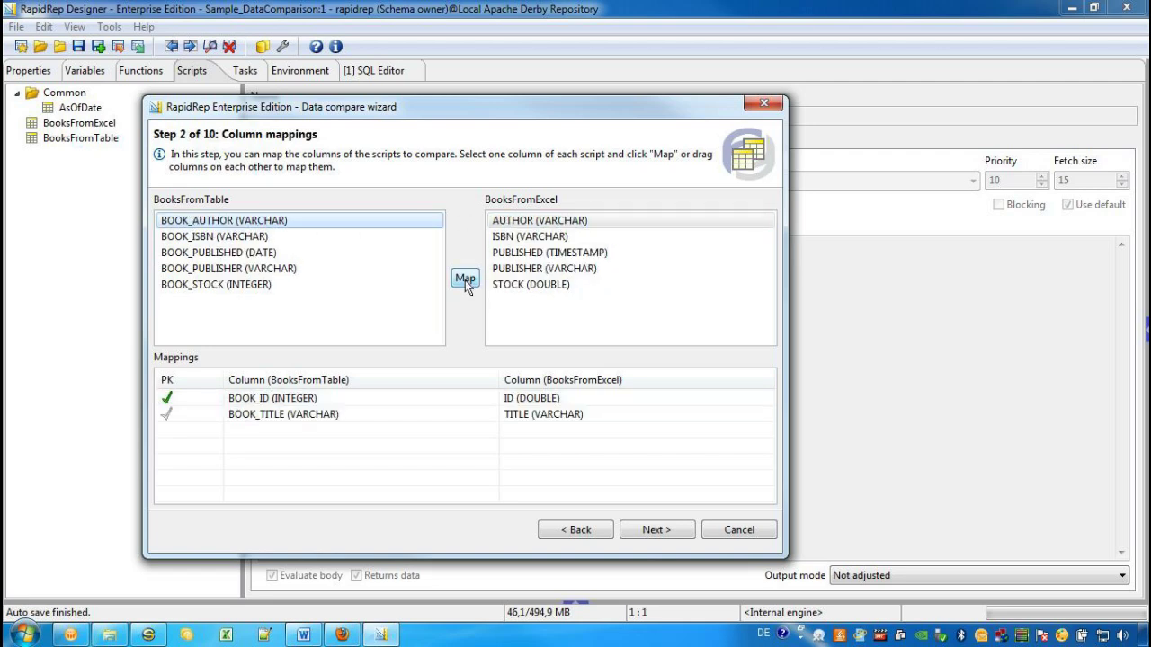
click(494, 222)
click(466, 280)
click(465, 279)
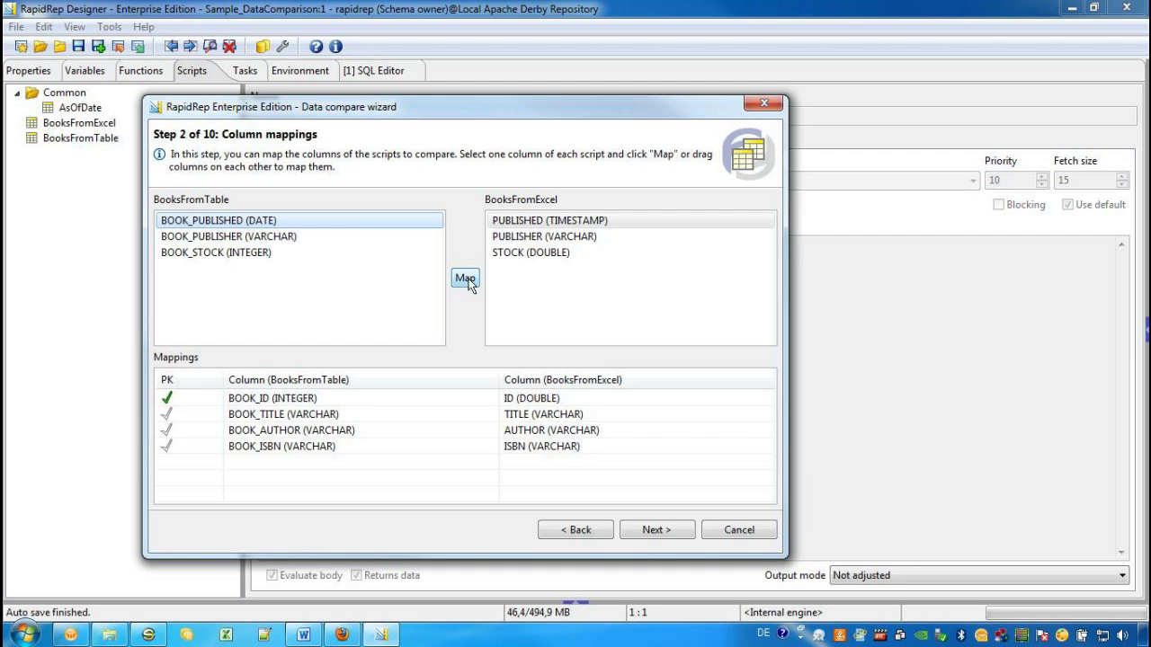
click(465, 278)
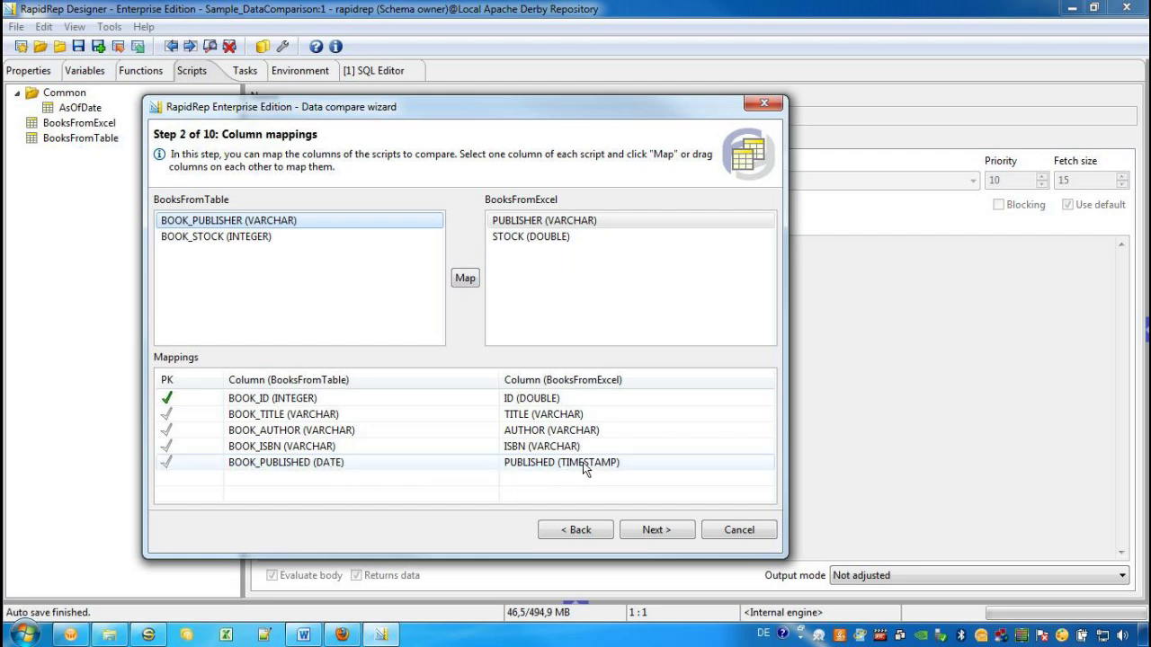
Map BOOK_STOCK to STOCK, leaving publisher unmapped, and move to additional display columns.
click(504, 224)
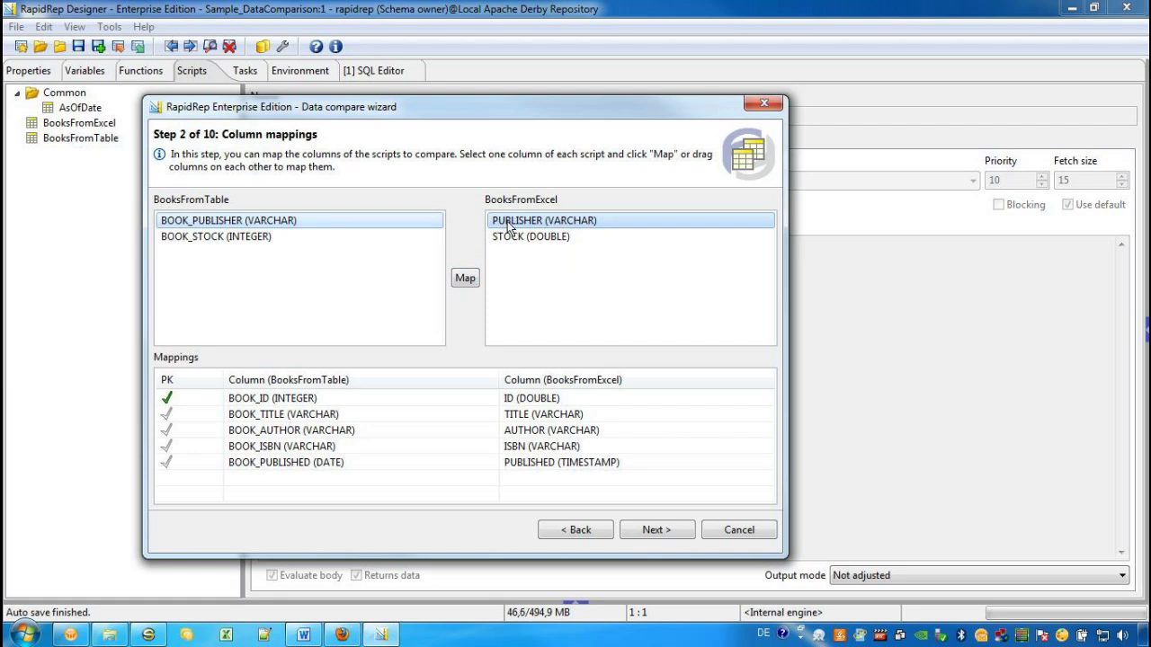
click(216, 246)
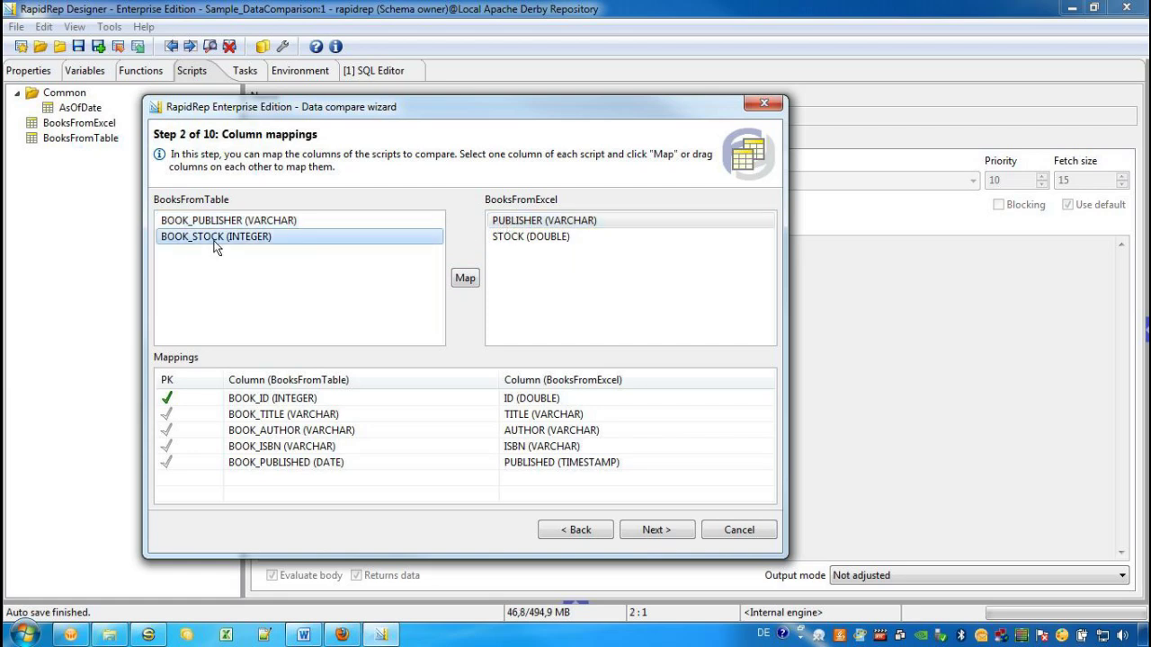
click(505, 239)
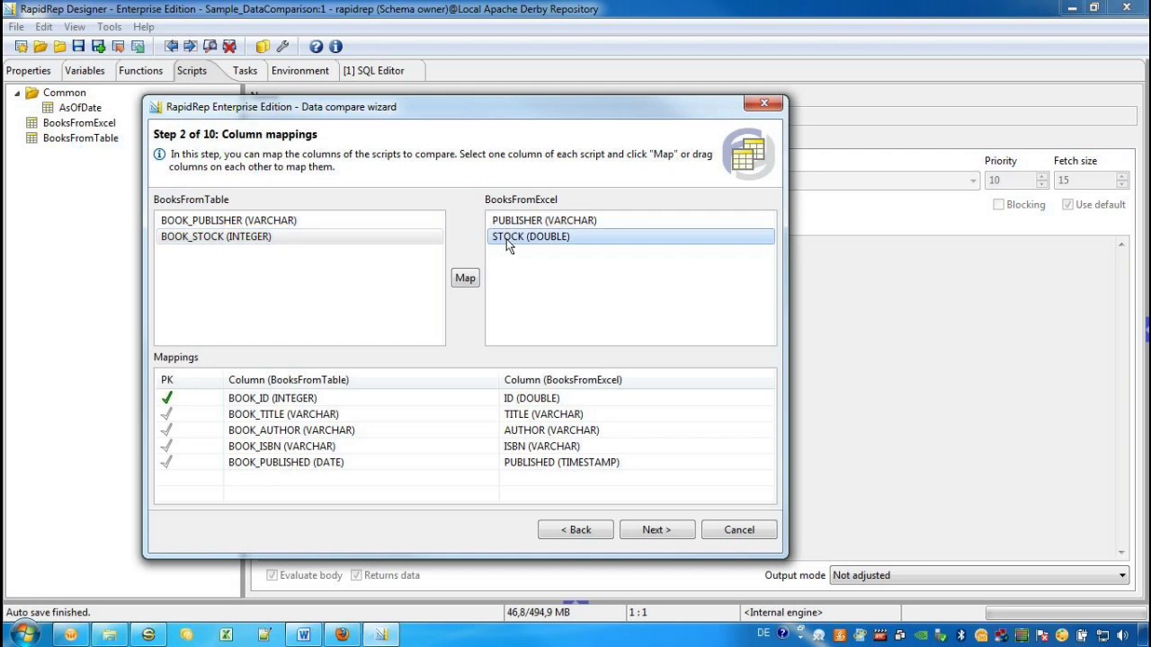
click(462, 279)
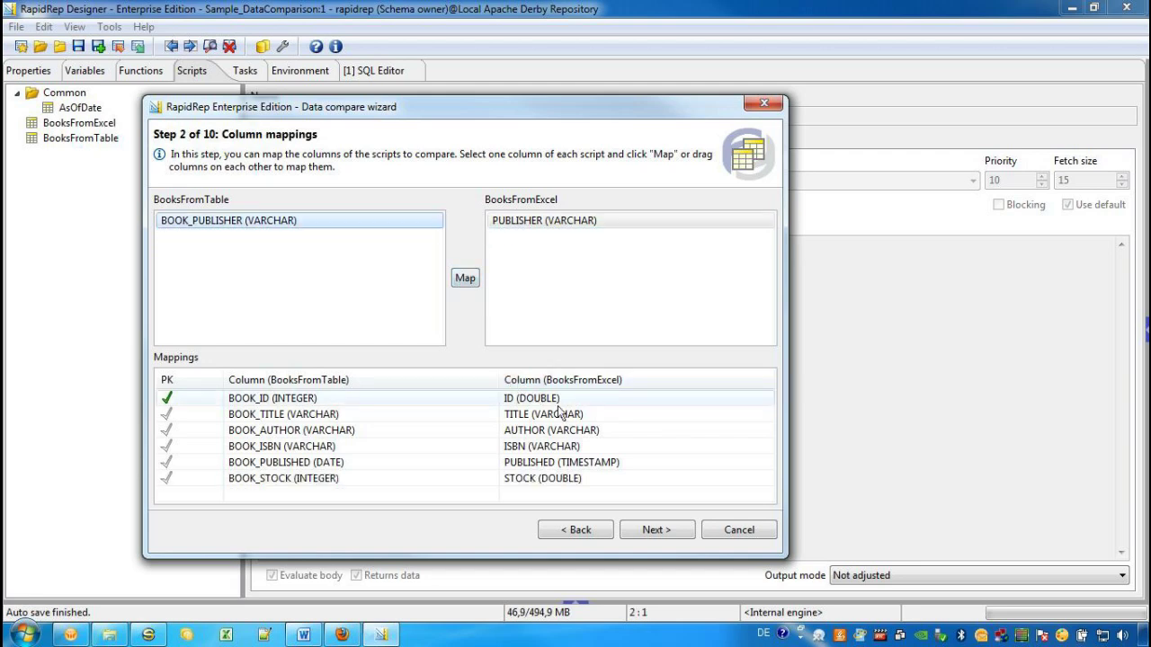
click(657, 530)
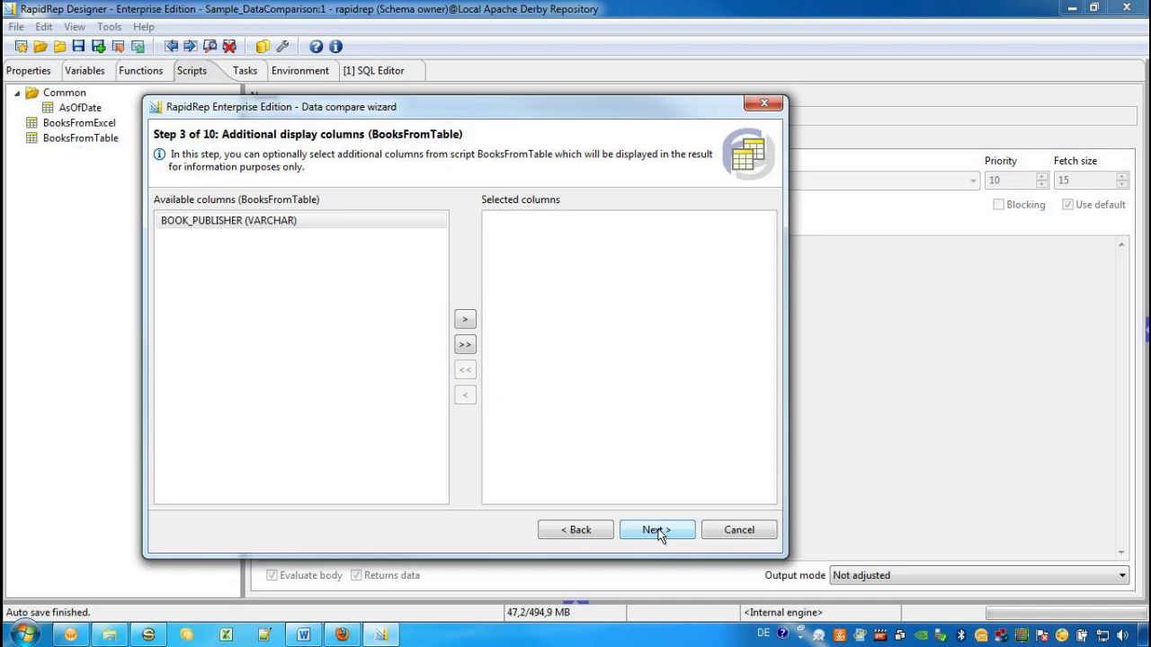
Add BOOK_PUBLISHER as an extra display column and proceed to the comparison expressions.
click(275, 226)
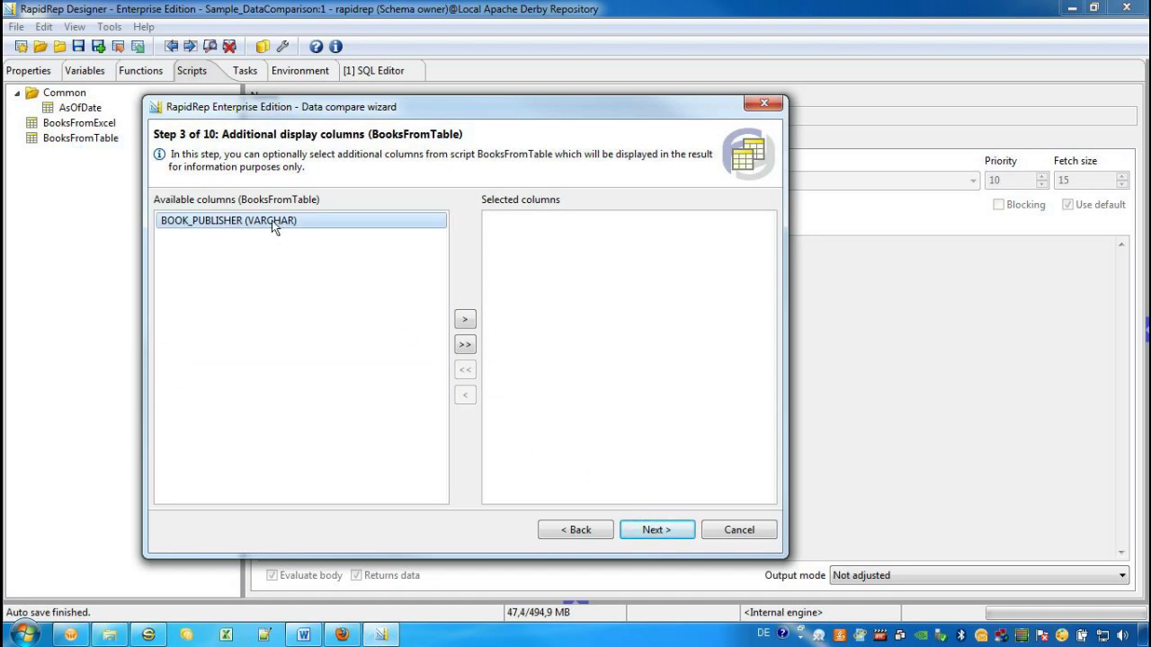
click(465, 319)
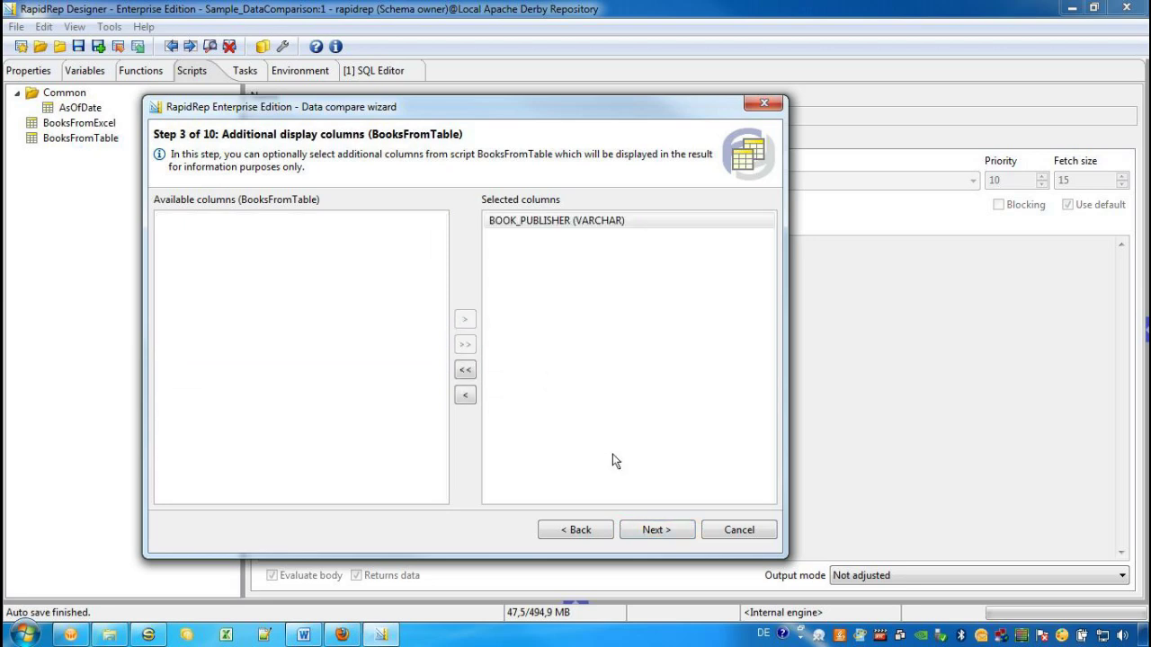
click(661, 531)
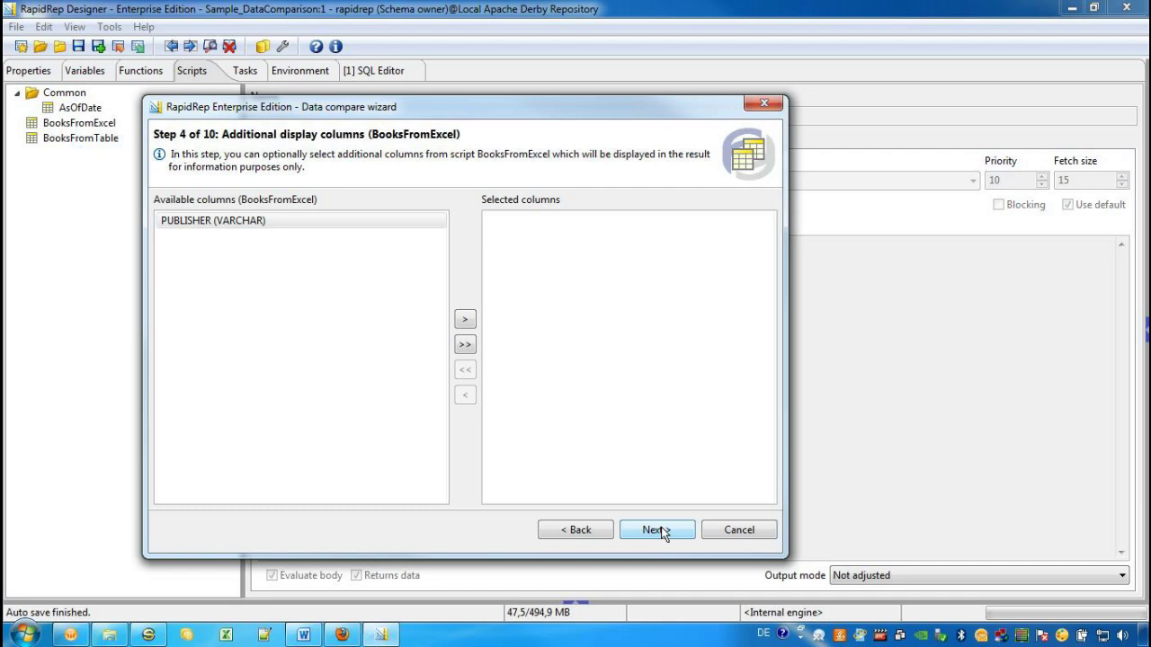
click(657, 531)
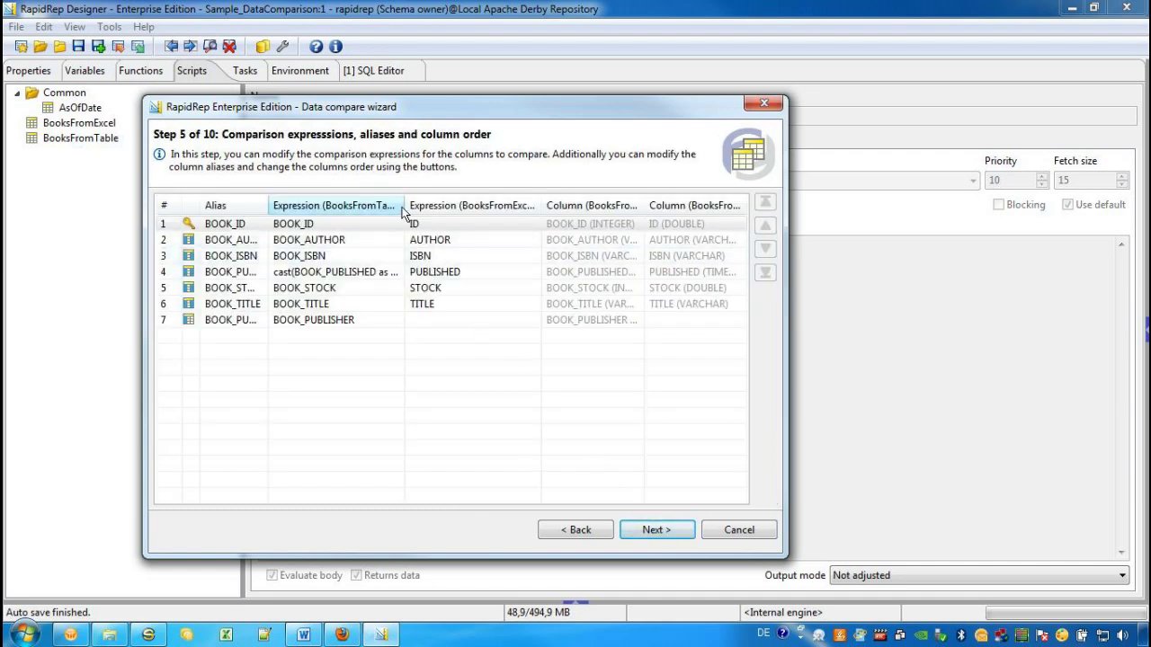
Widen the Expression and Alias columns so full names are readable, then go to Tolerances.
drag(406, 209, 478, 212)
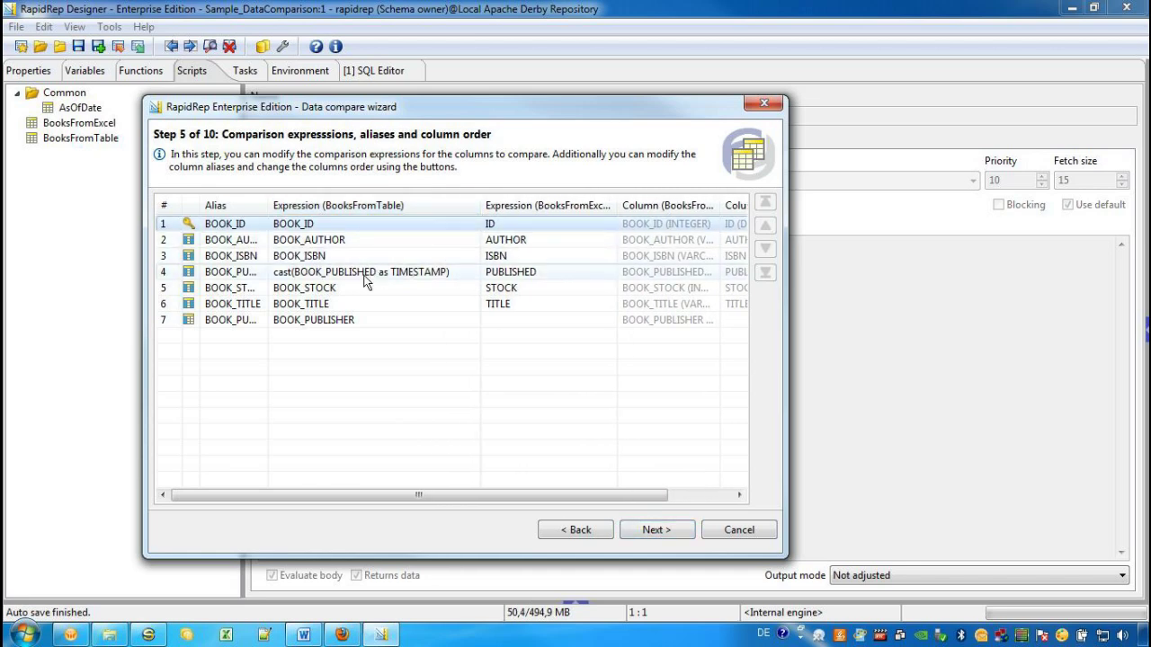
drag(268, 213, 306, 214)
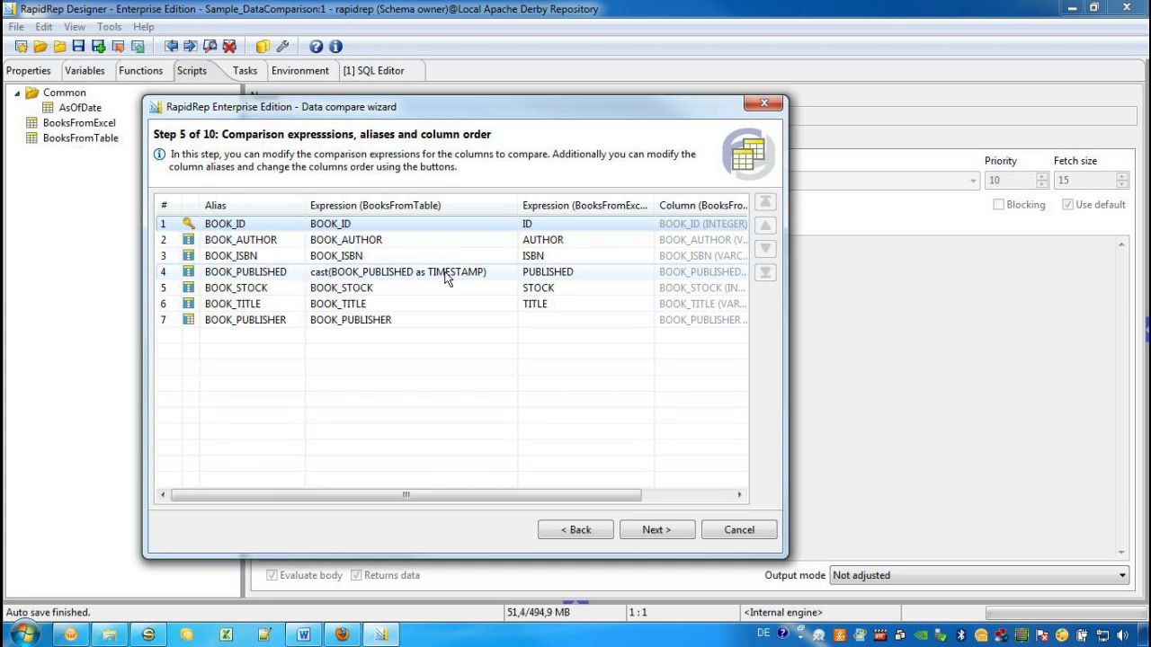
click(655, 532)
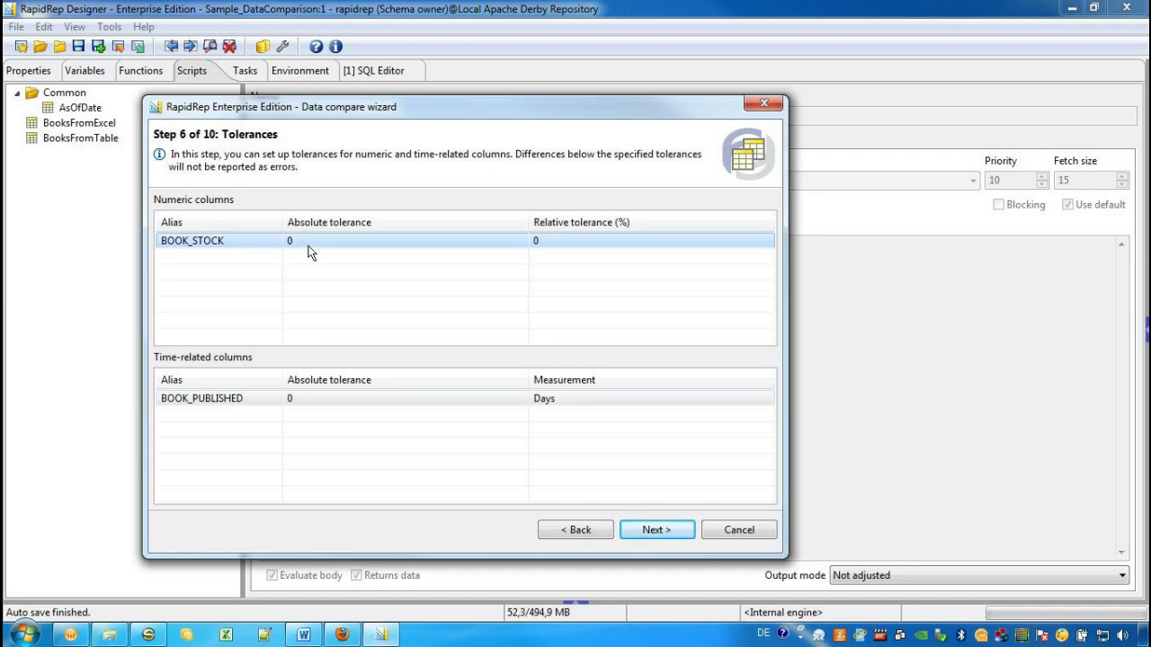
Set BOOK_PUBLISHED's absolute tolerance to 1 Milliseconds and advance to Computed columns.
click(379, 405)
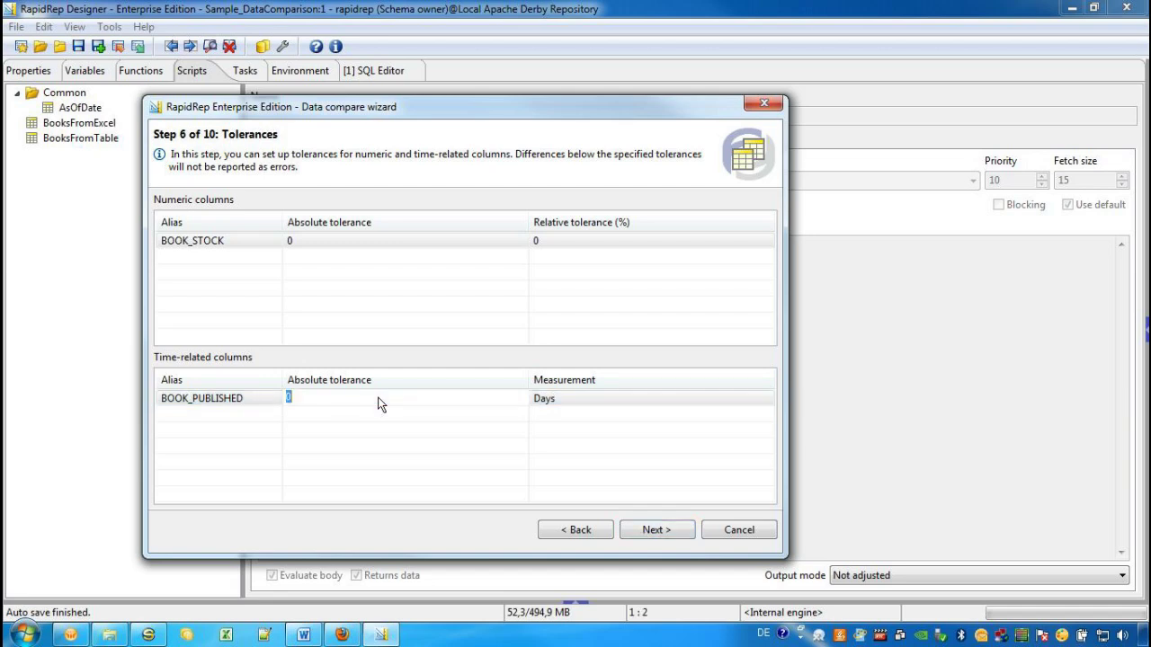
text(1)
click(580, 402)
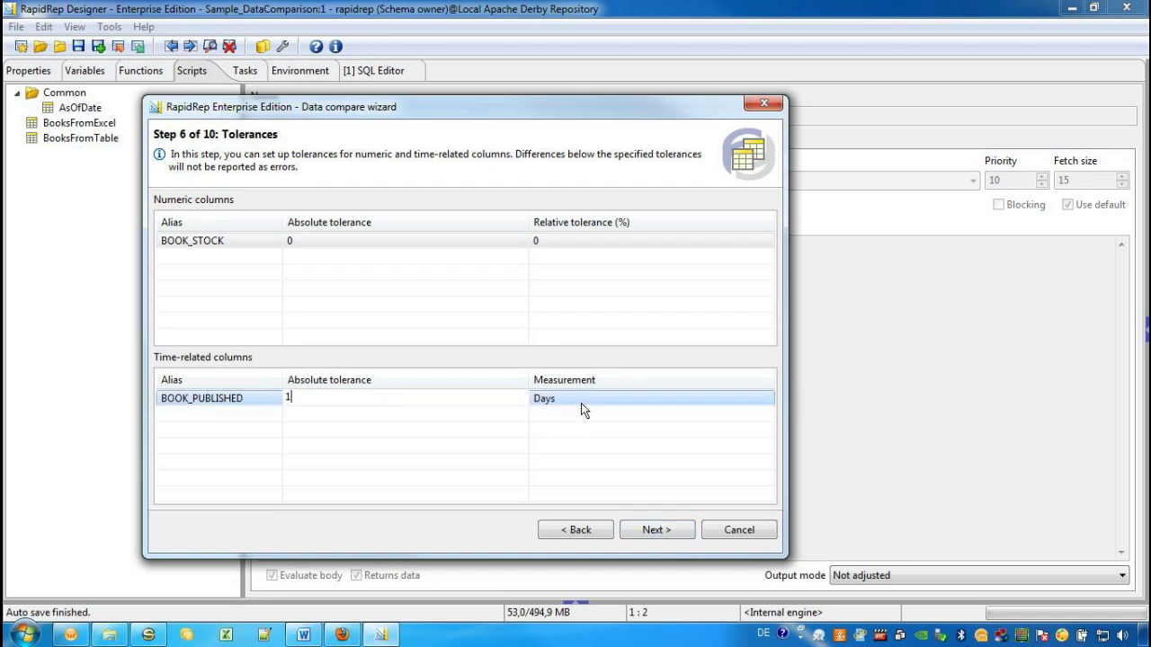
click(766, 397)
click(719, 463)
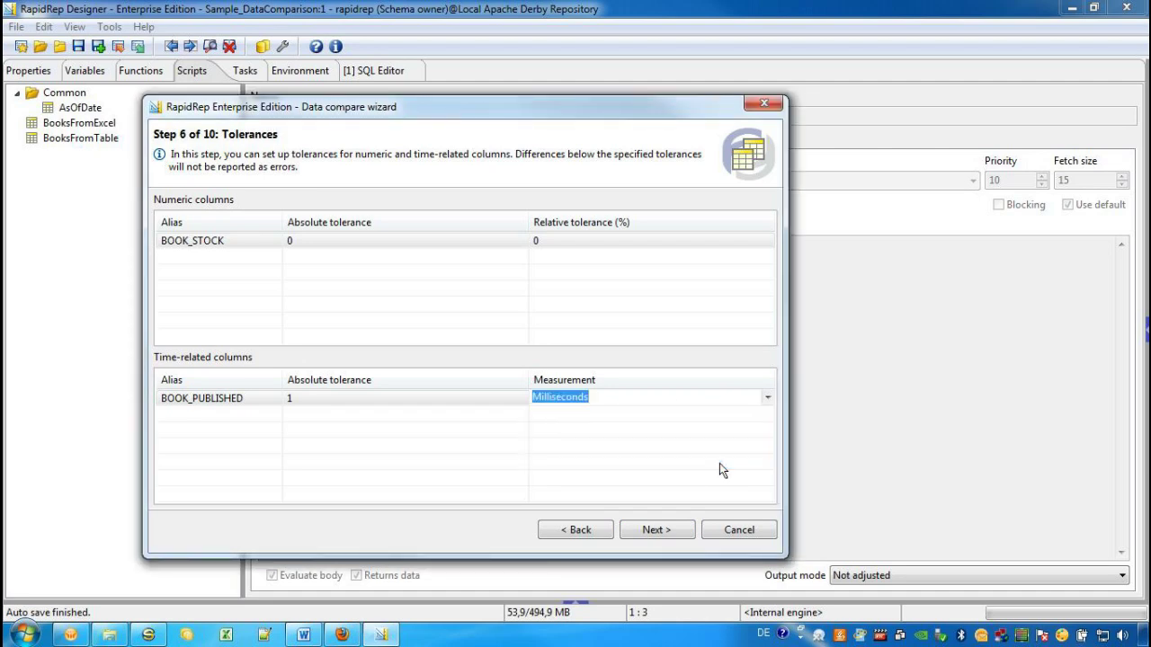
click(655, 532)
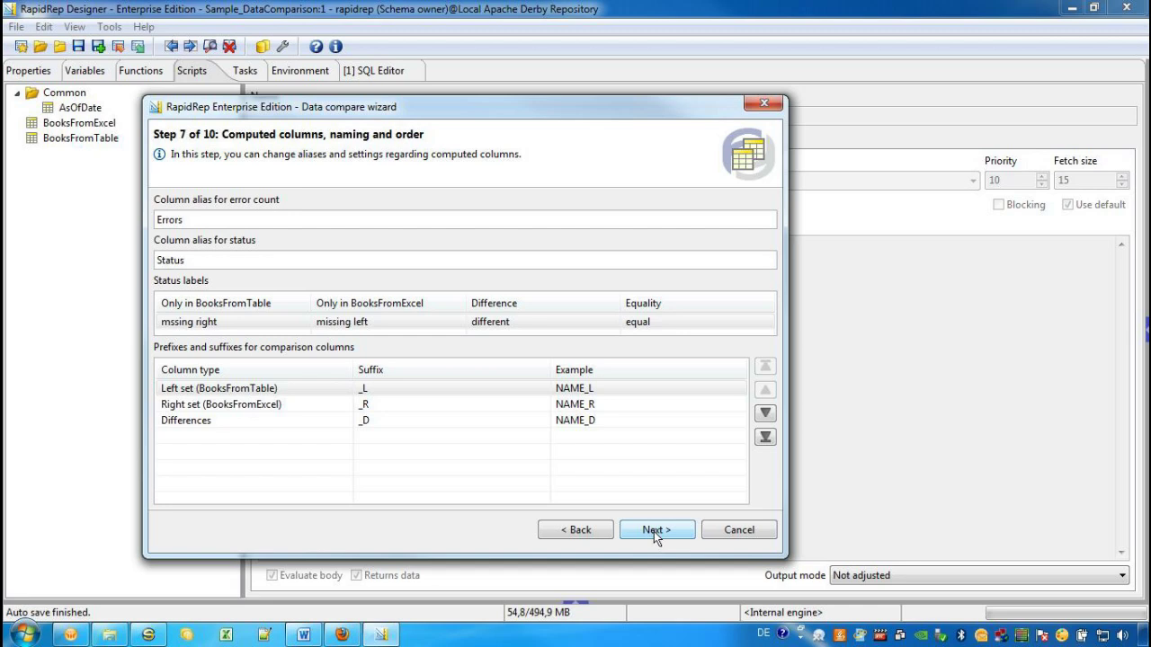
Keep default computed-column names and filter the comparison with BOOK_ID <> 99999.
click(654, 531)
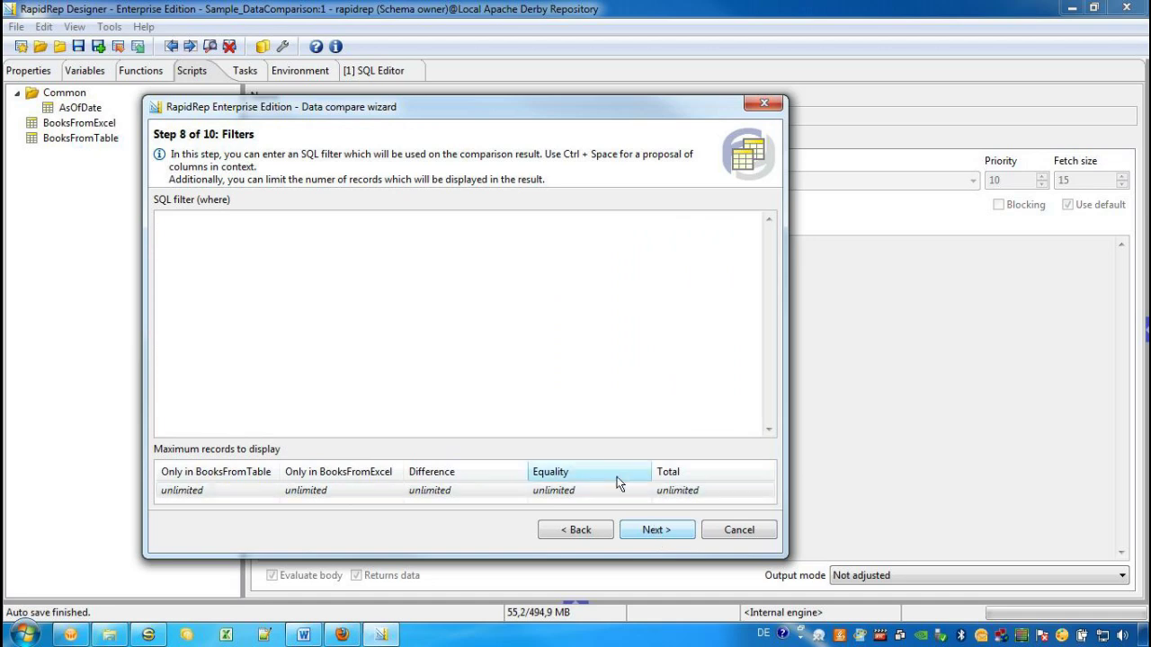
click(465, 277)
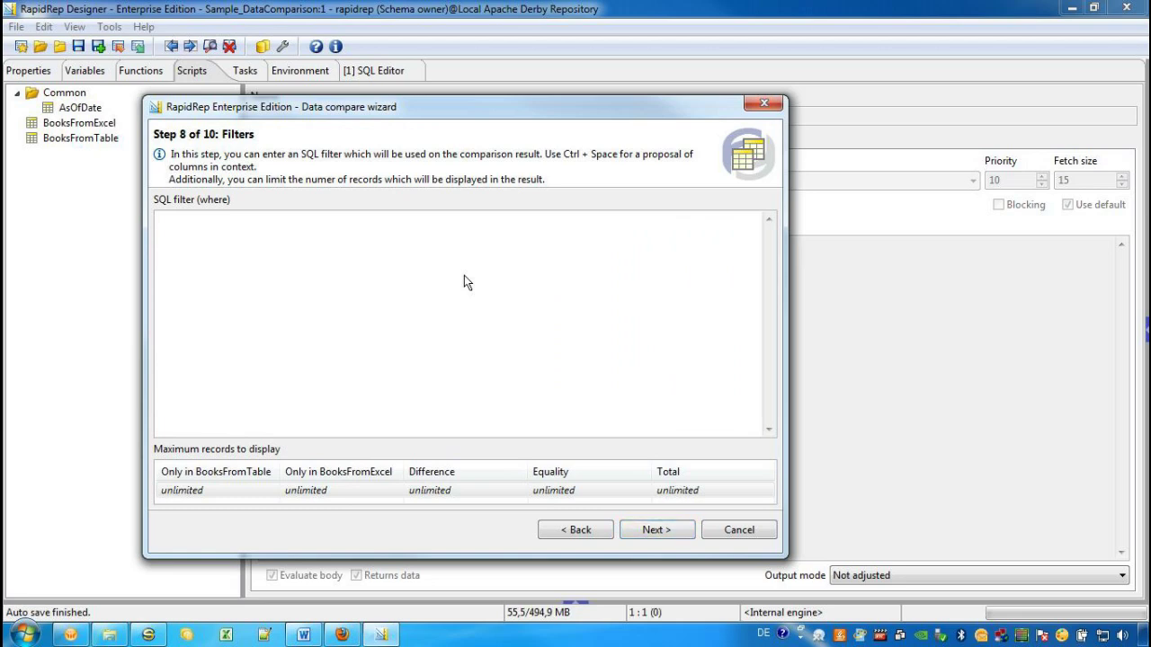
key(ctrl+space)
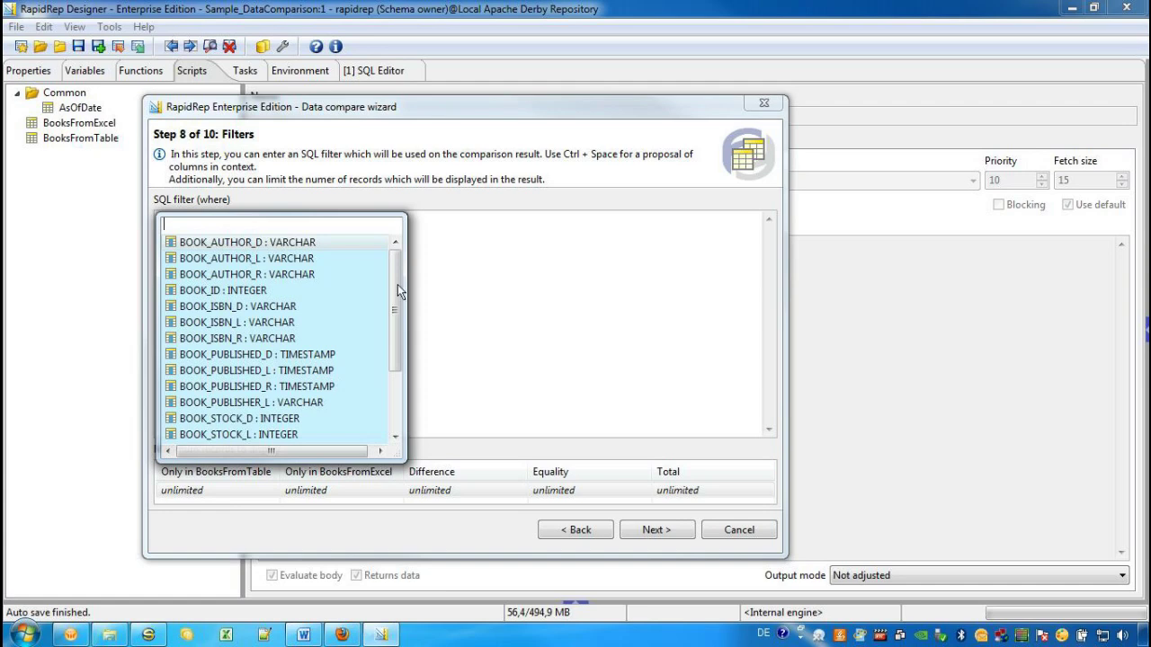
double_click(271, 292)
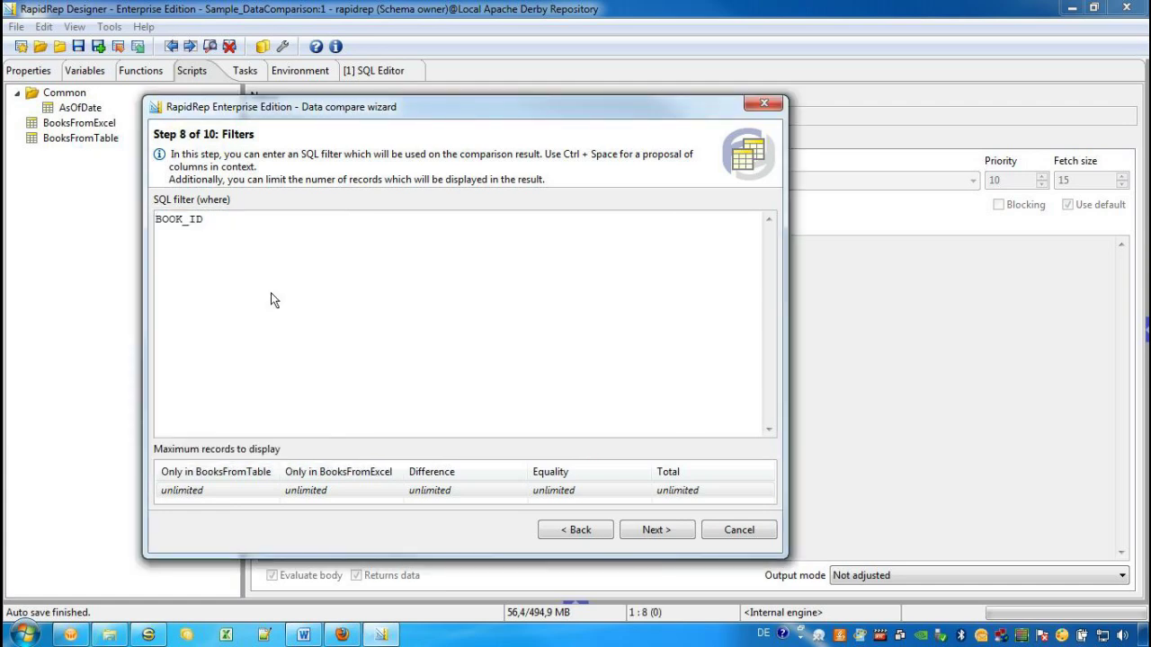
text(<> )
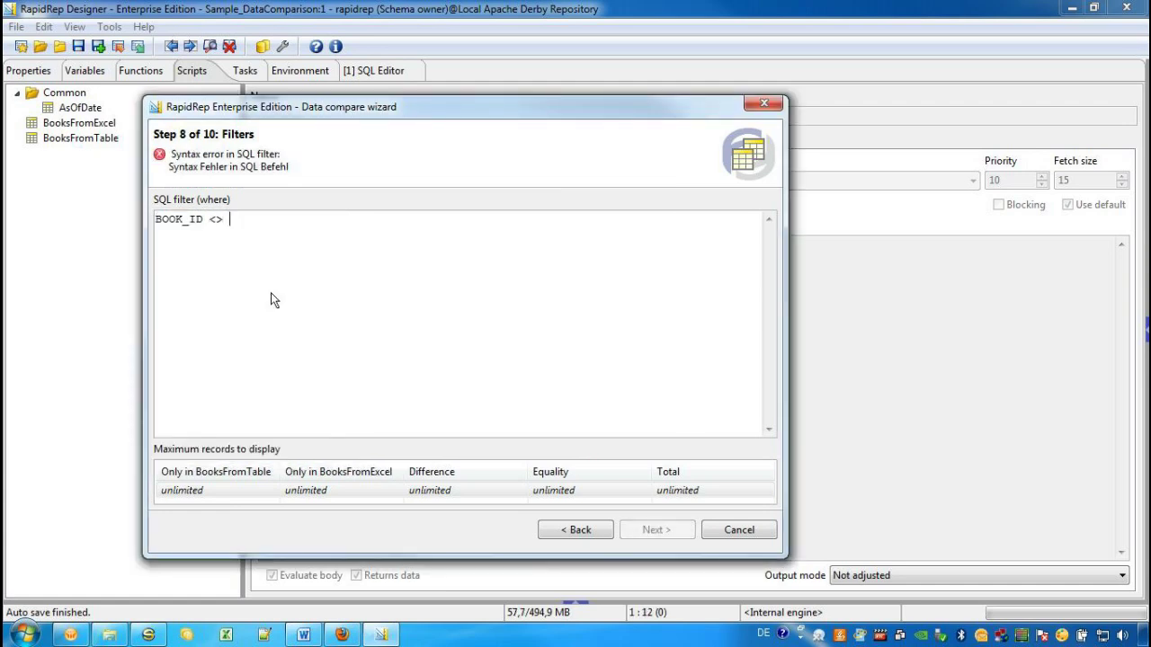
text(99999)
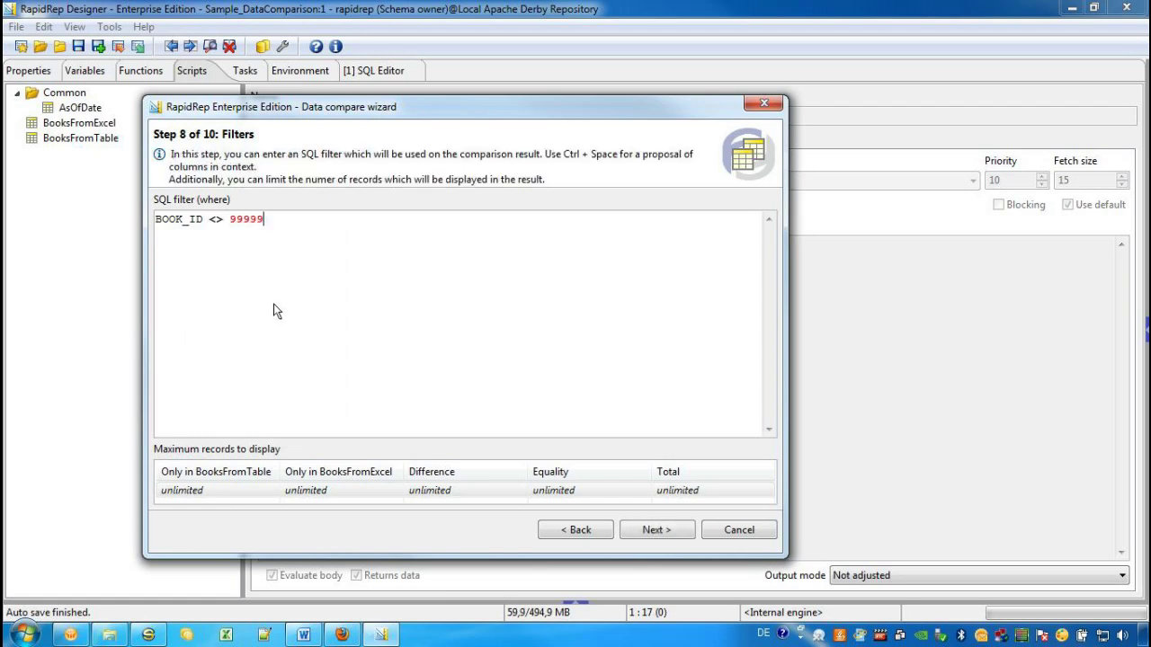
Limit displayed equal records to 20 and advance to sorting.
click(234, 491)
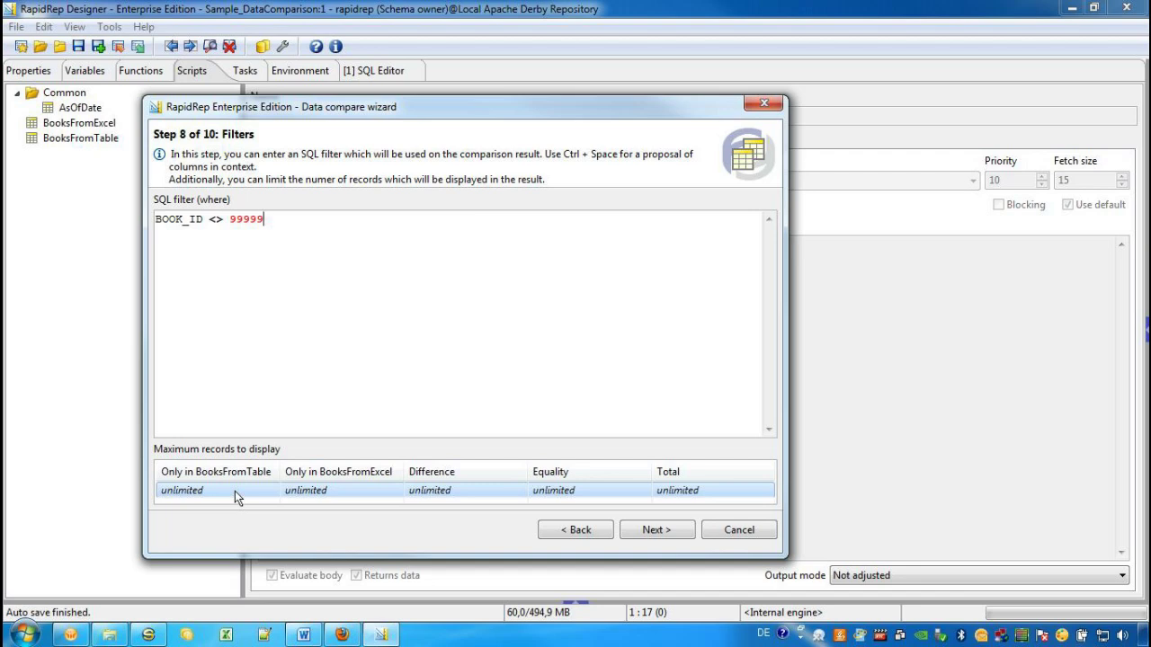
click(589, 490)
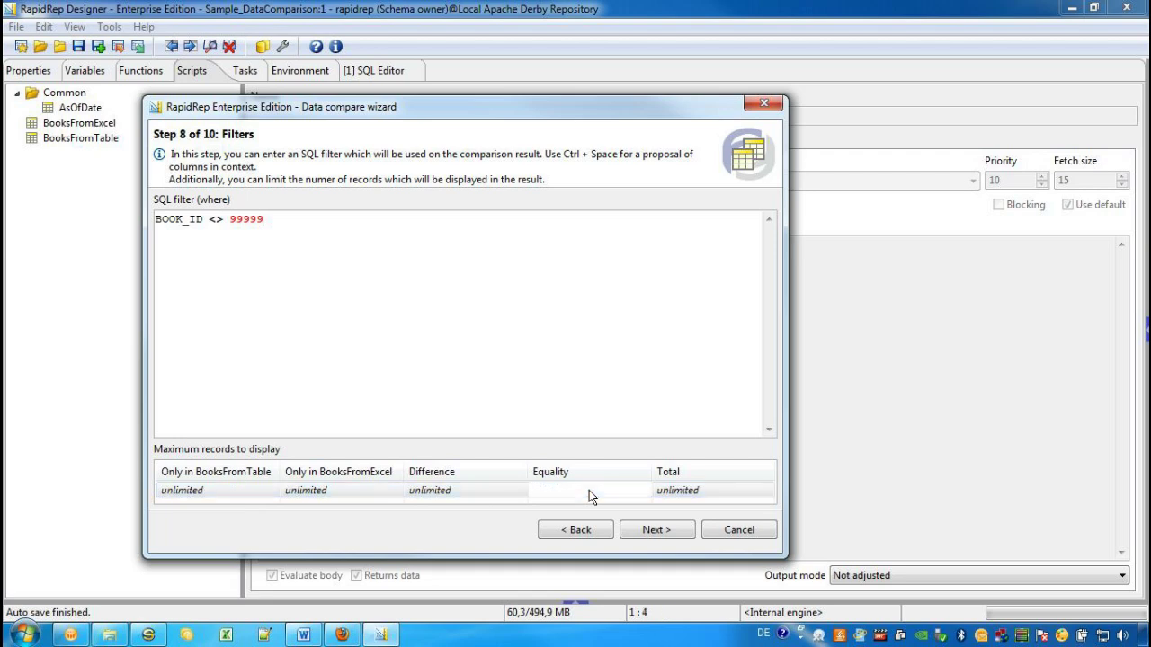
text(20)
click(656, 530)
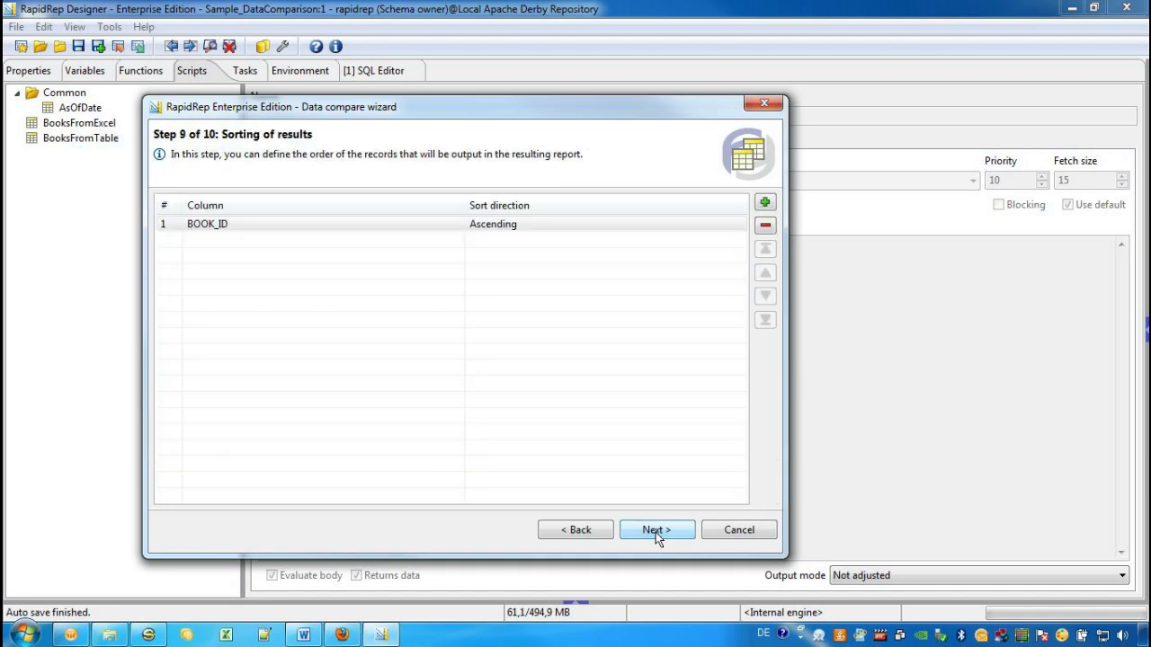
Sort BOOK_ID in Descending order and move on to naming the comparison.
click(739, 230)
click(739, 224)
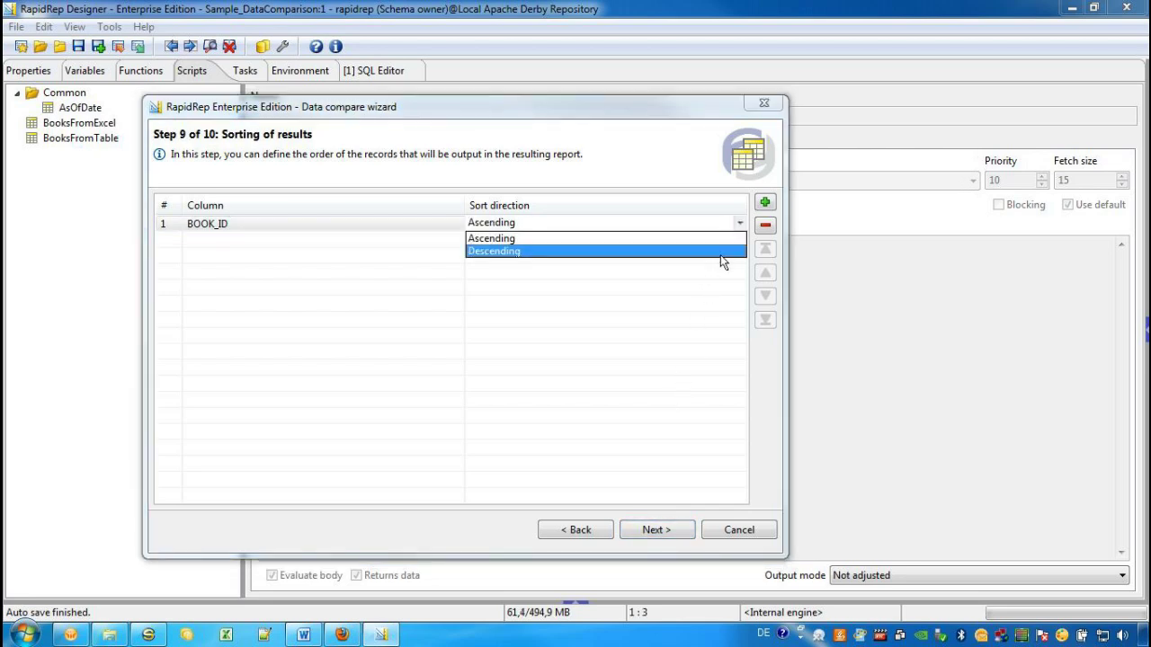
click(721, 252)
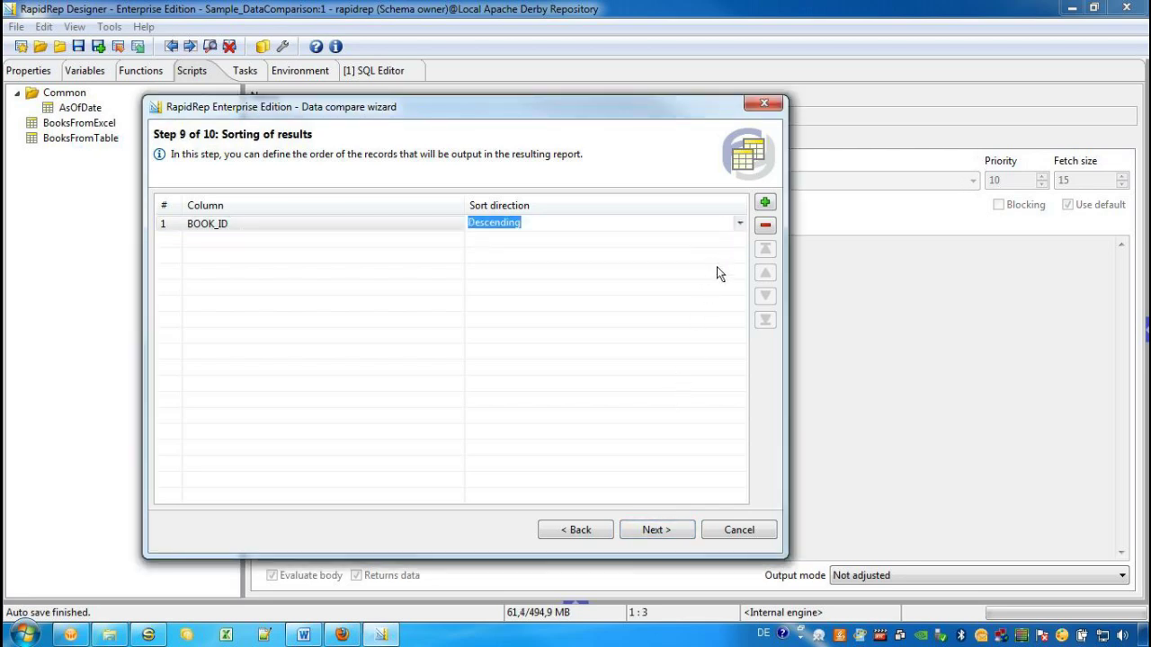
click(665, 531)
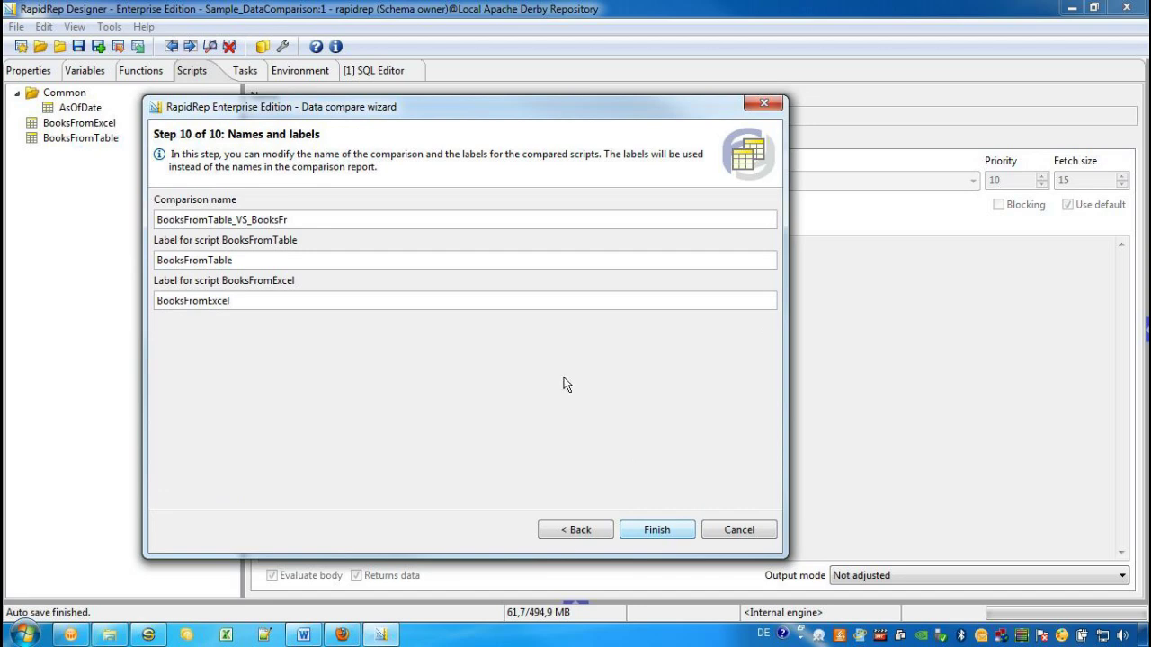
Name the comparison CompareBooks and finish the wizard.
click(315, 218)
double_click(315, 219)
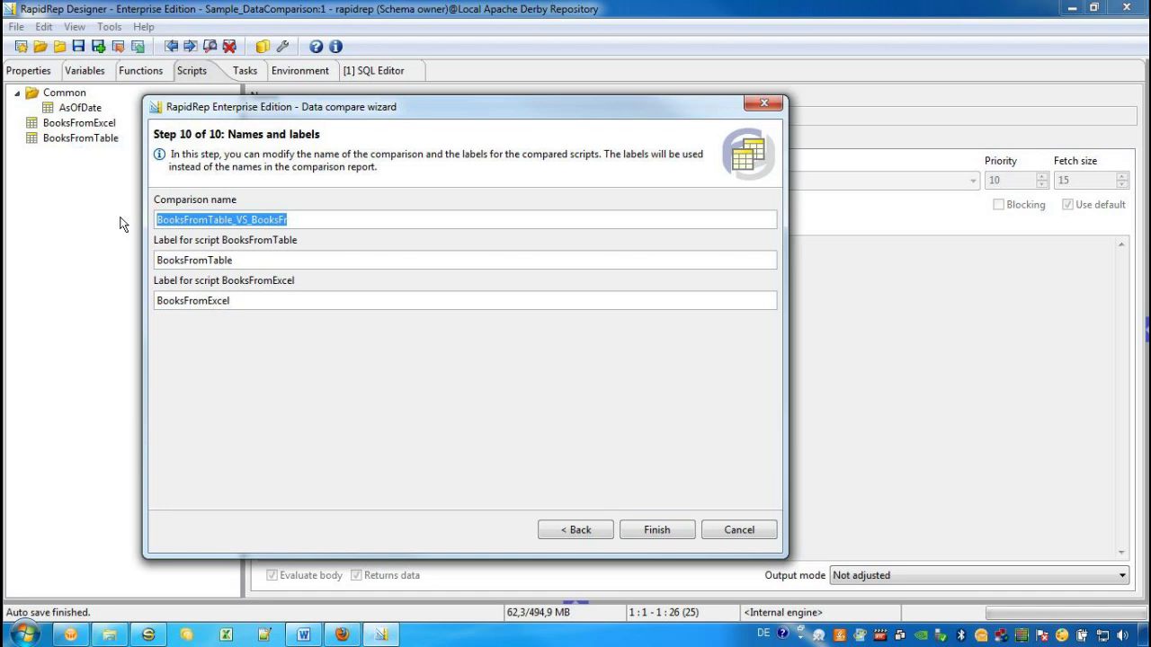
key(BackSpace)
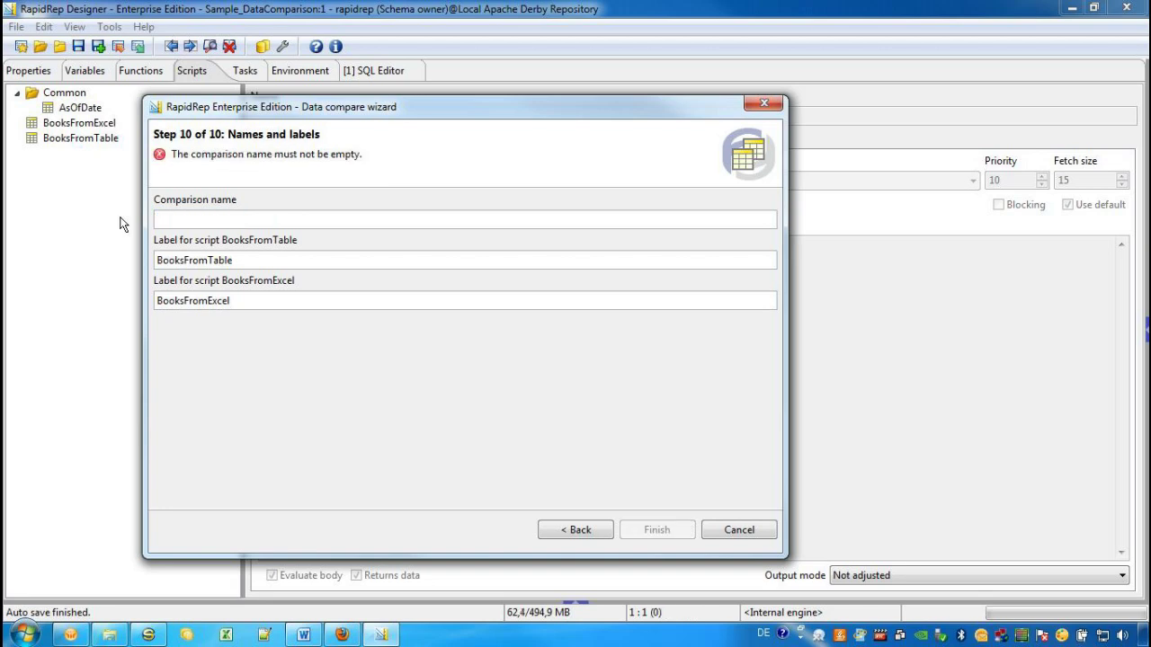
text(C)
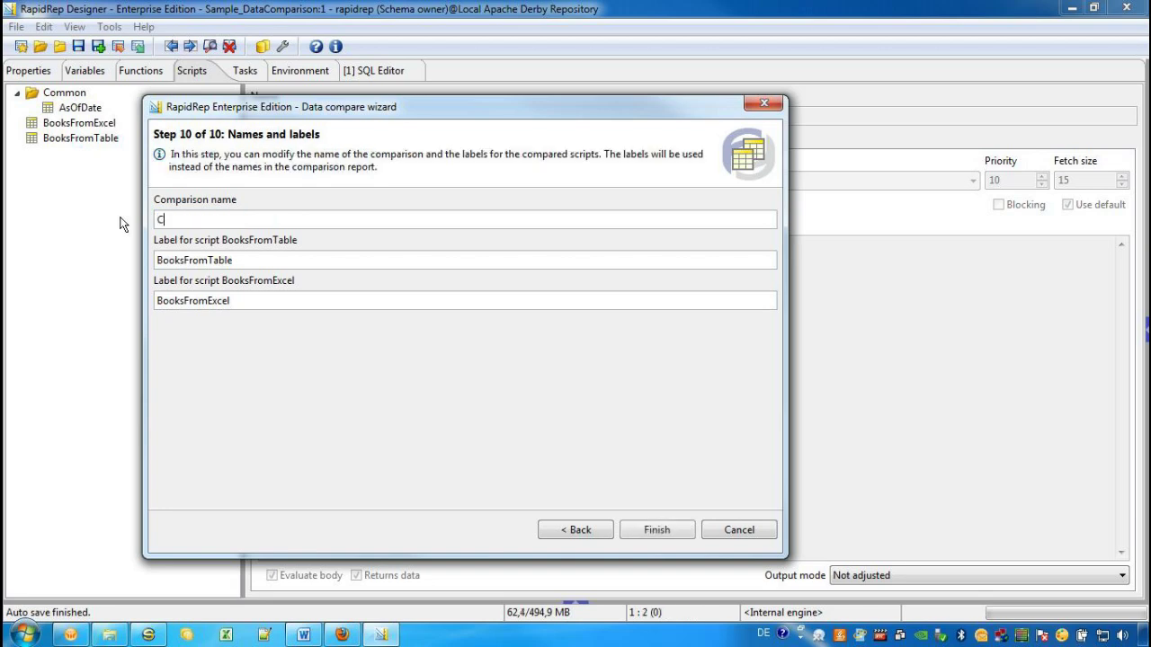
text(ompareBooks)
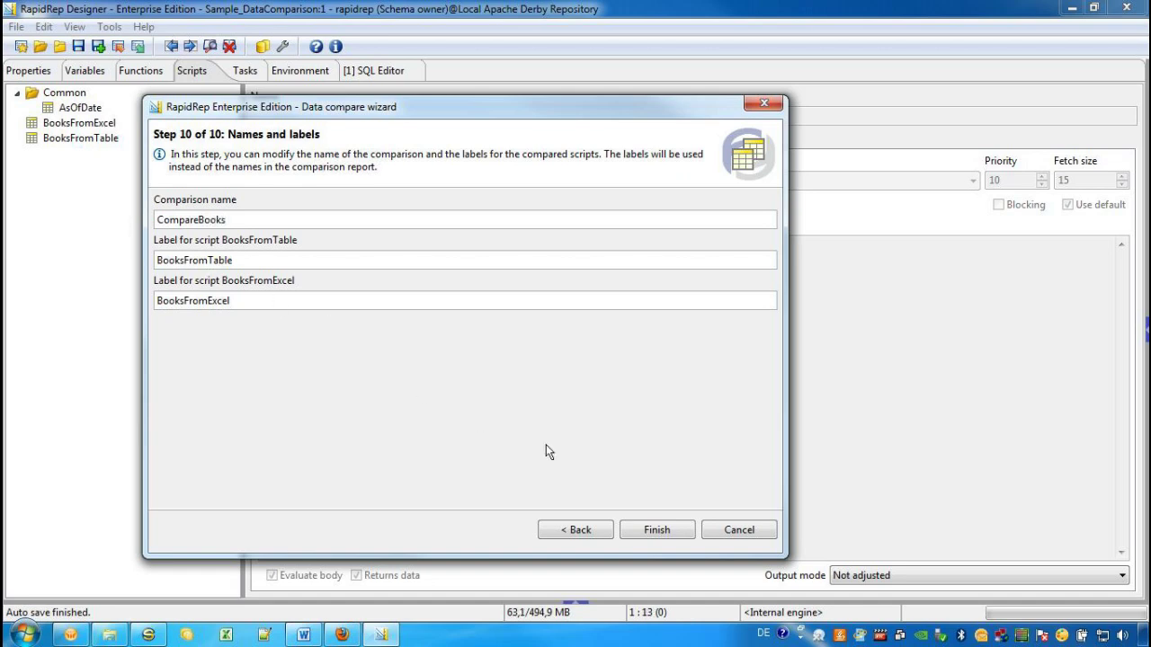
click(652, 531)
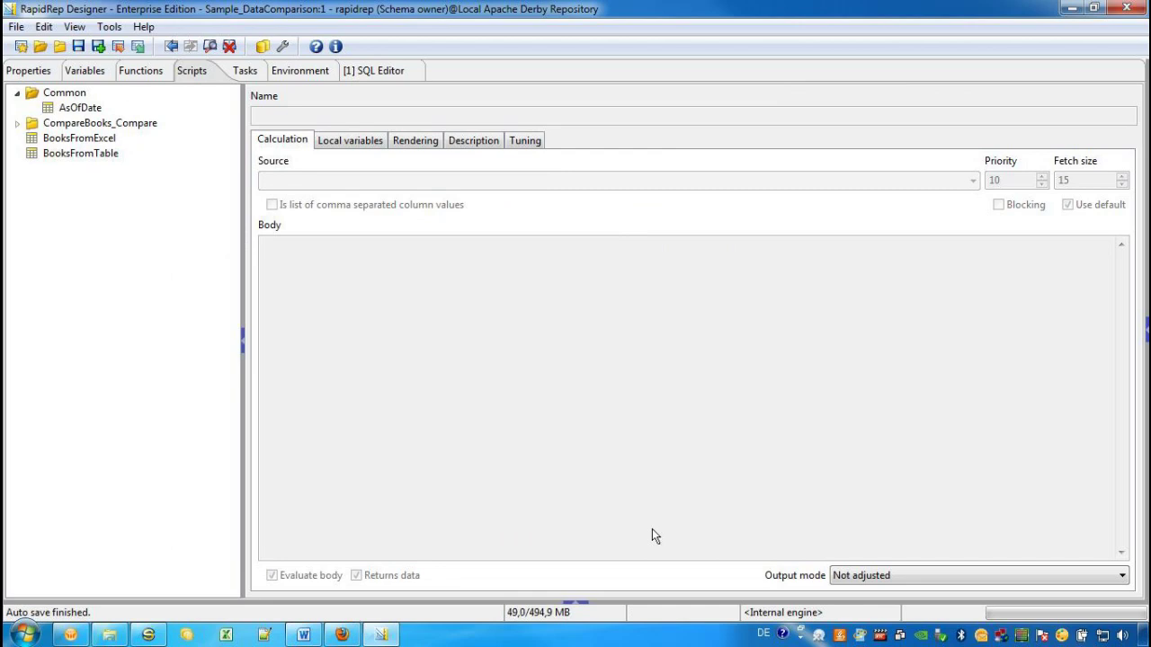
Expand CompareBooks_Compare, then view the CompareBooks task's scripts in the Tasks list.
click(16, 124)
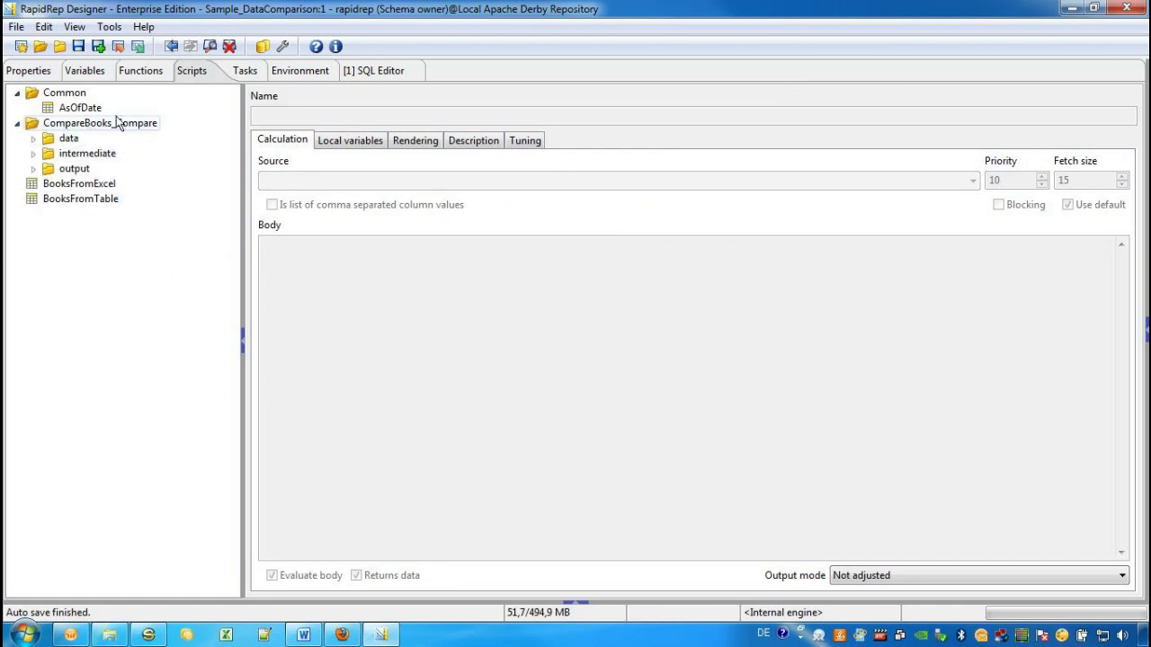
click(245, 72)
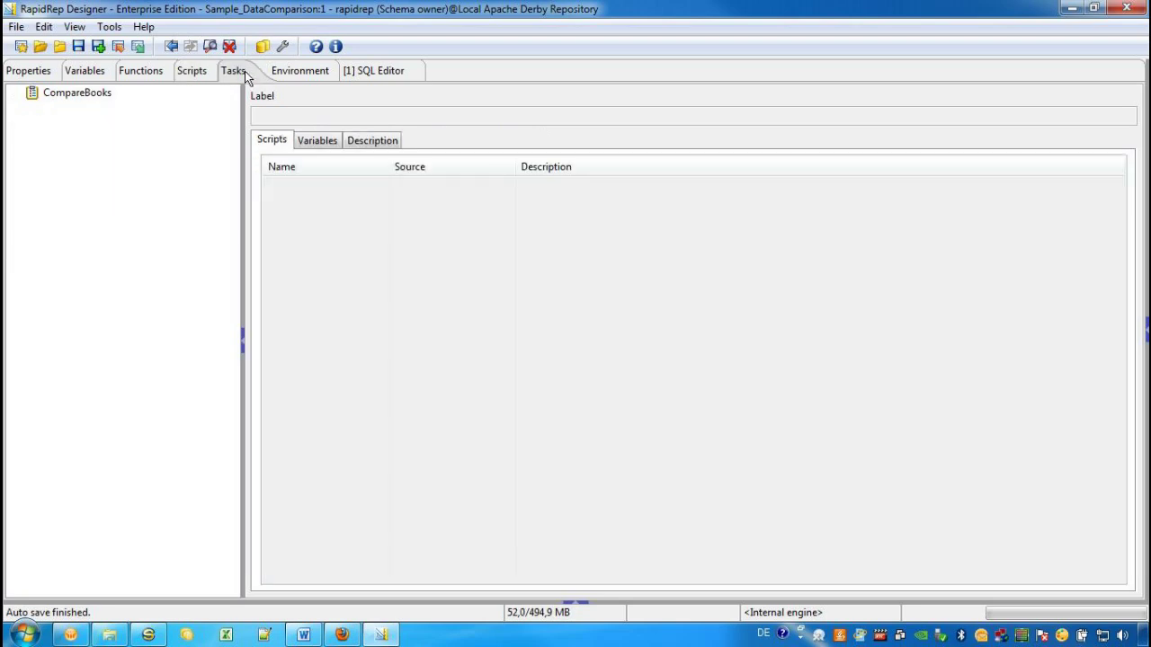
click(54, 93)
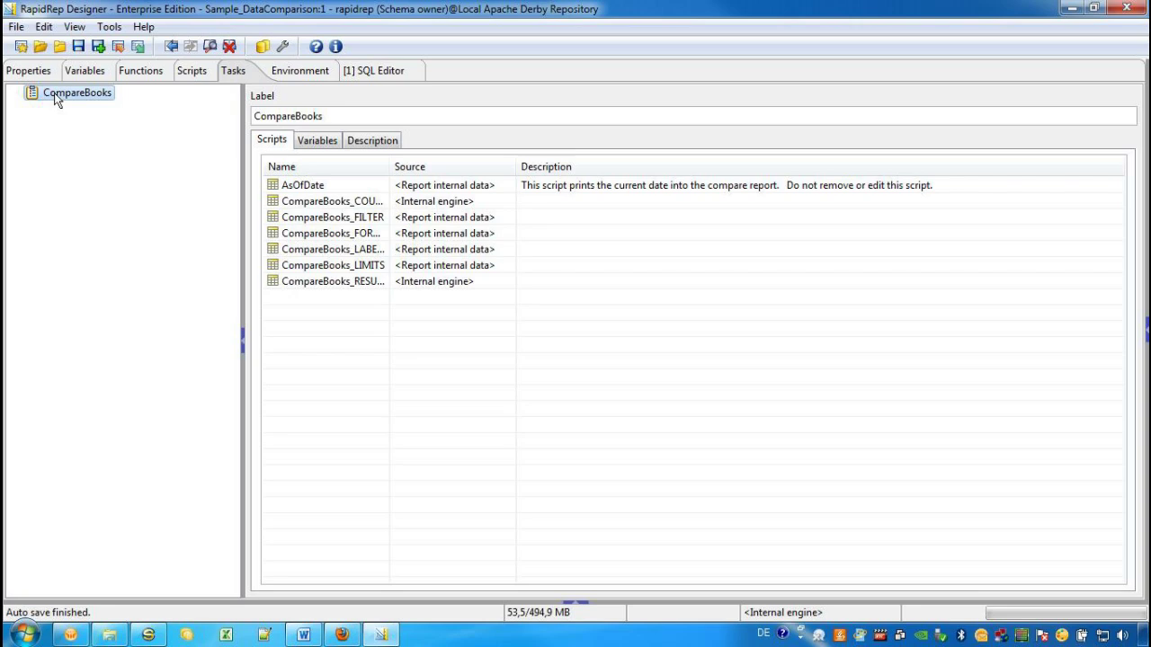
Test the report definition for CompareBooks, disabling compatibility checking so the Excel report opens.
click(108, 28)
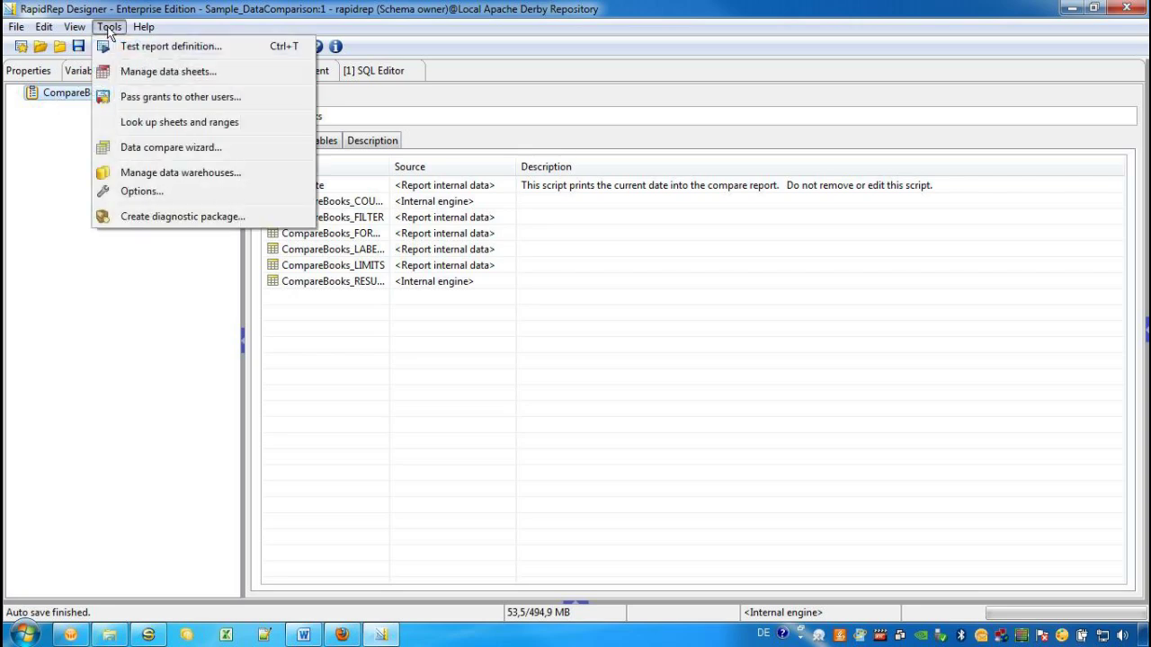
click(150, 56)
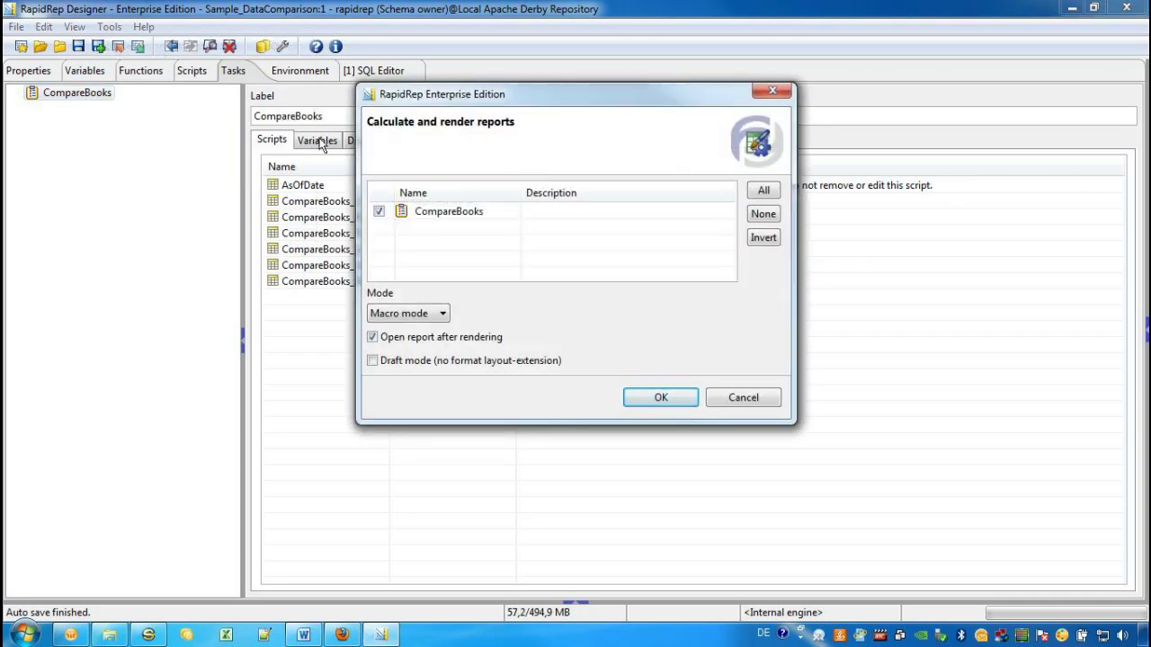
click(663, 397)
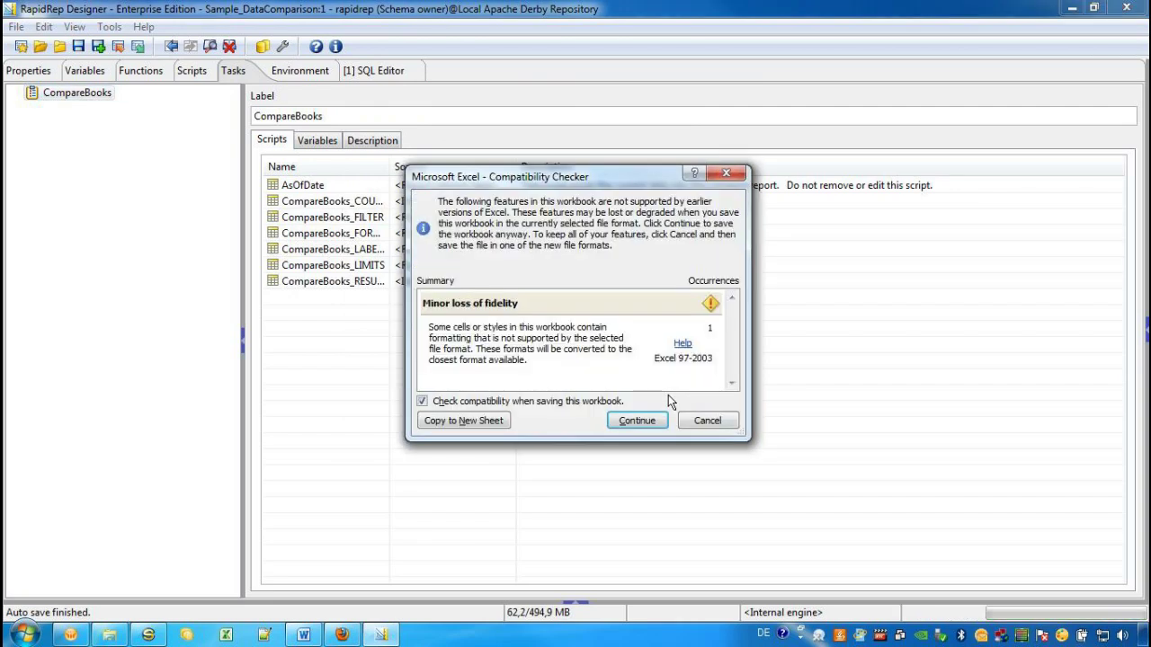
click(536, 401)
click(627, 422)
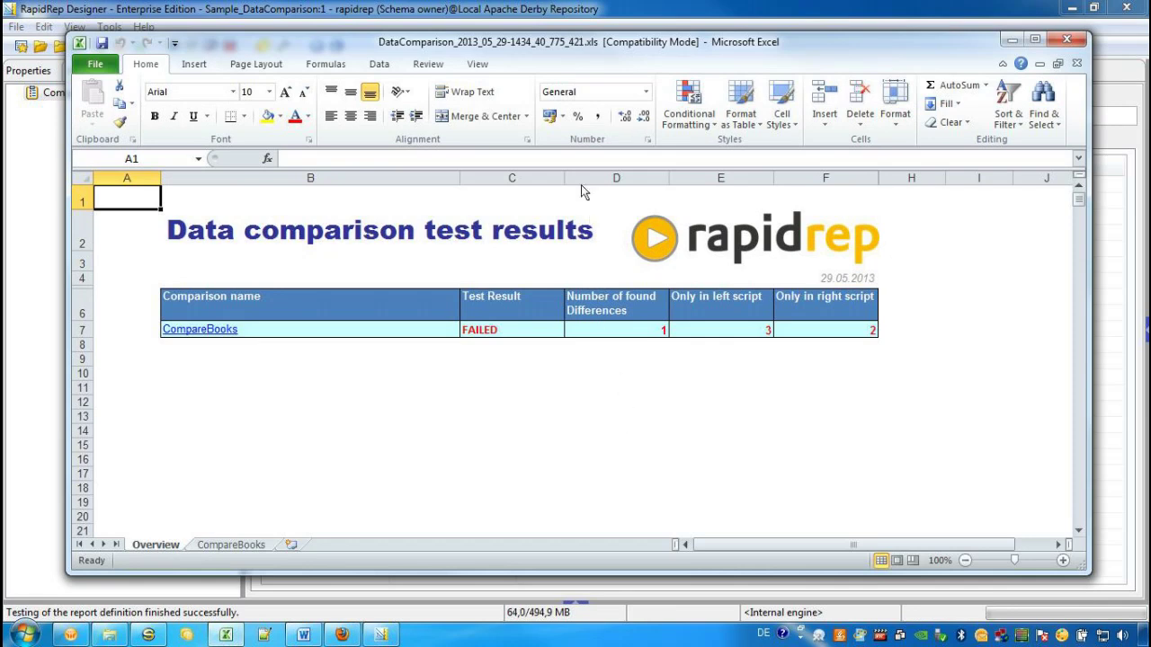
Maximize the Excel report window to full screen.
double_click(572, 43)
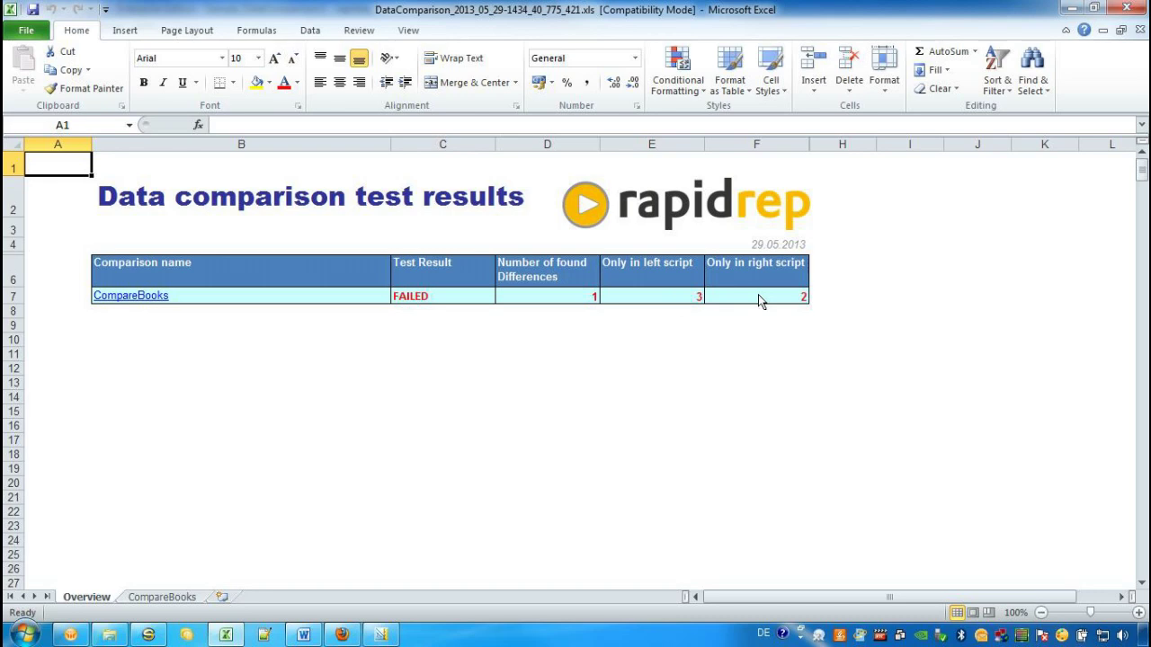
Open the CompareBooks details sheet and check the missing left-side status in cell C21.
click(135, 296)
click(135, 296)
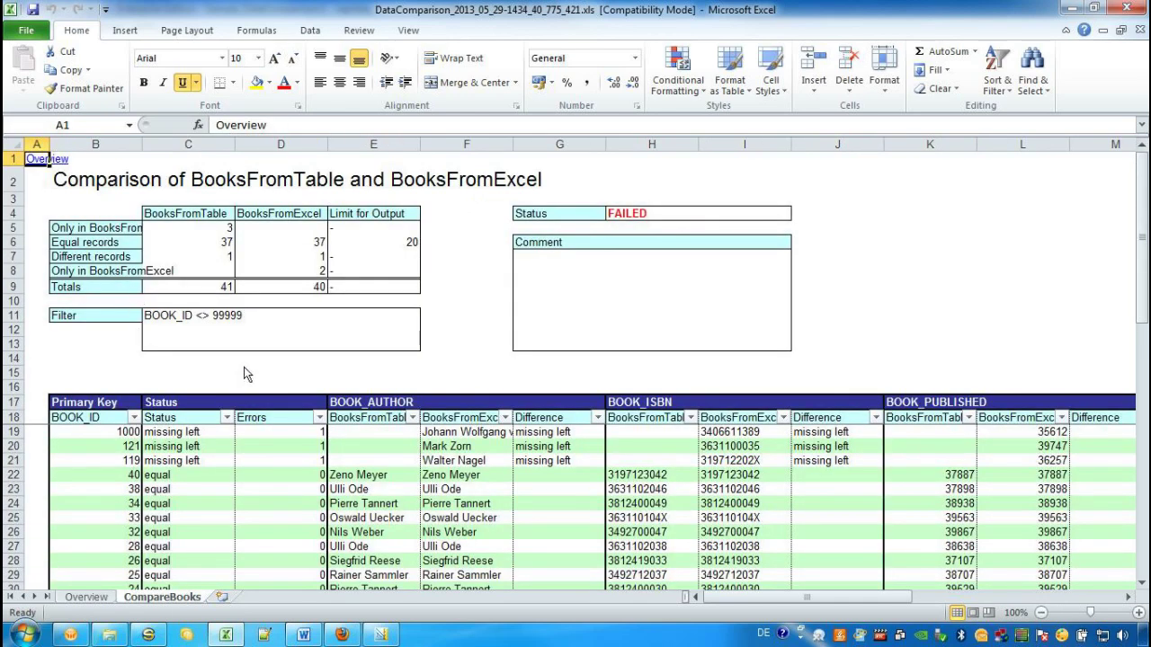
click(204, 461)
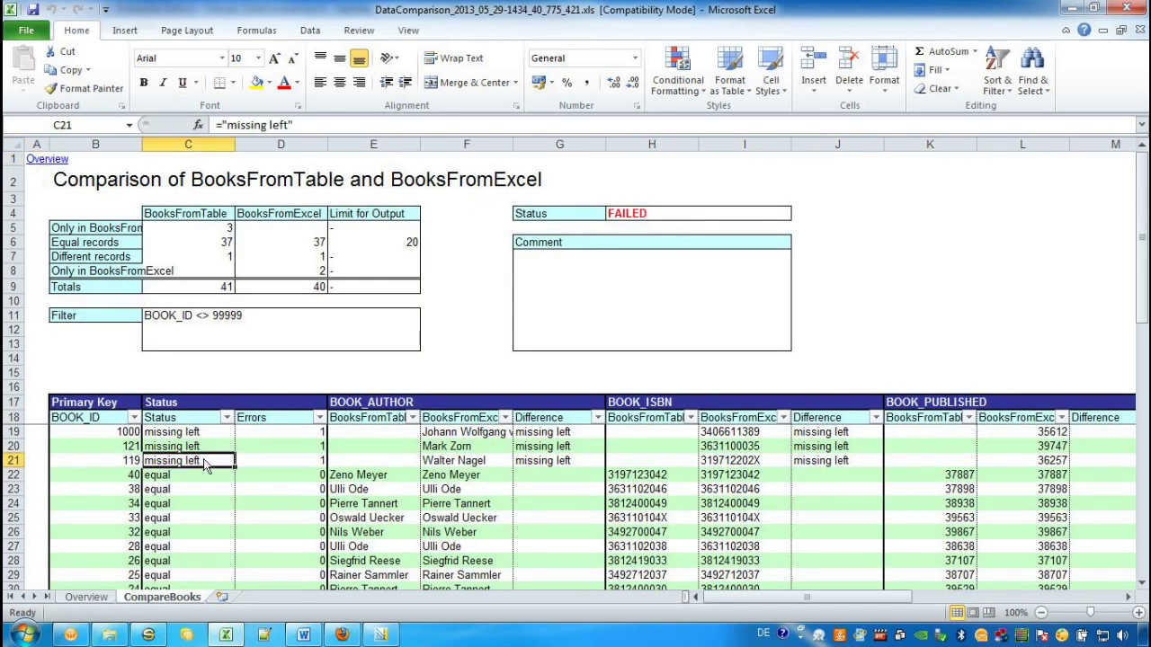
scroll(205, 464, down, 1)
scroll(203, 458, down, 1)
scroll(203, 458, up, 2)
scroll(200, 488, down, 1)
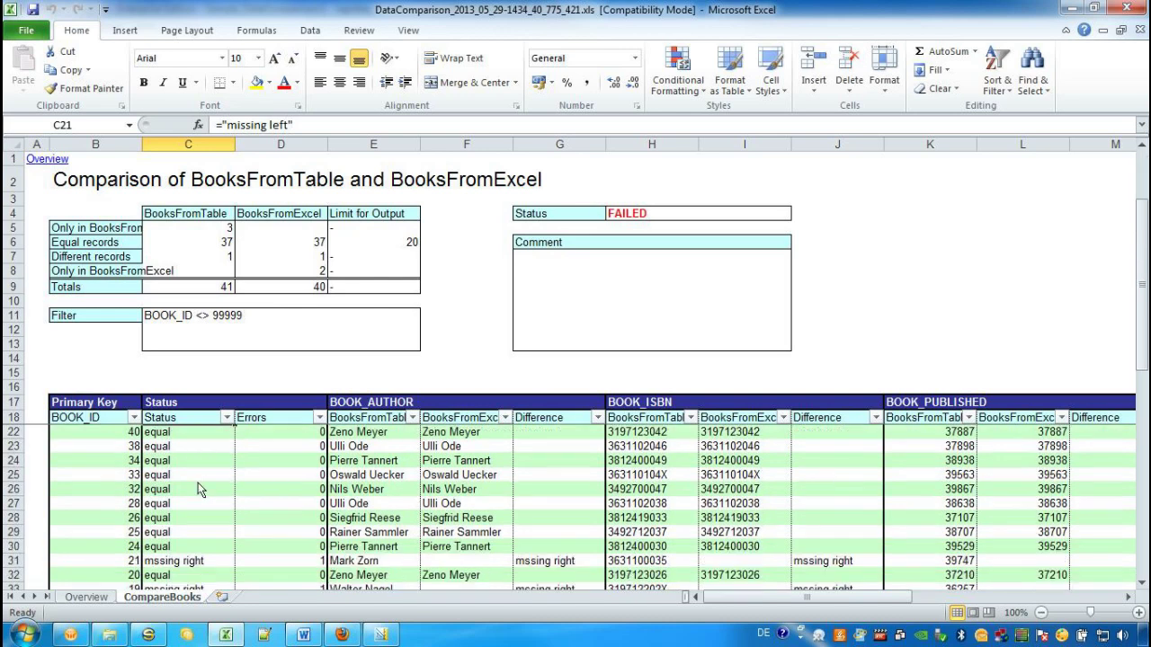
scroll(199, 489, down, 2)
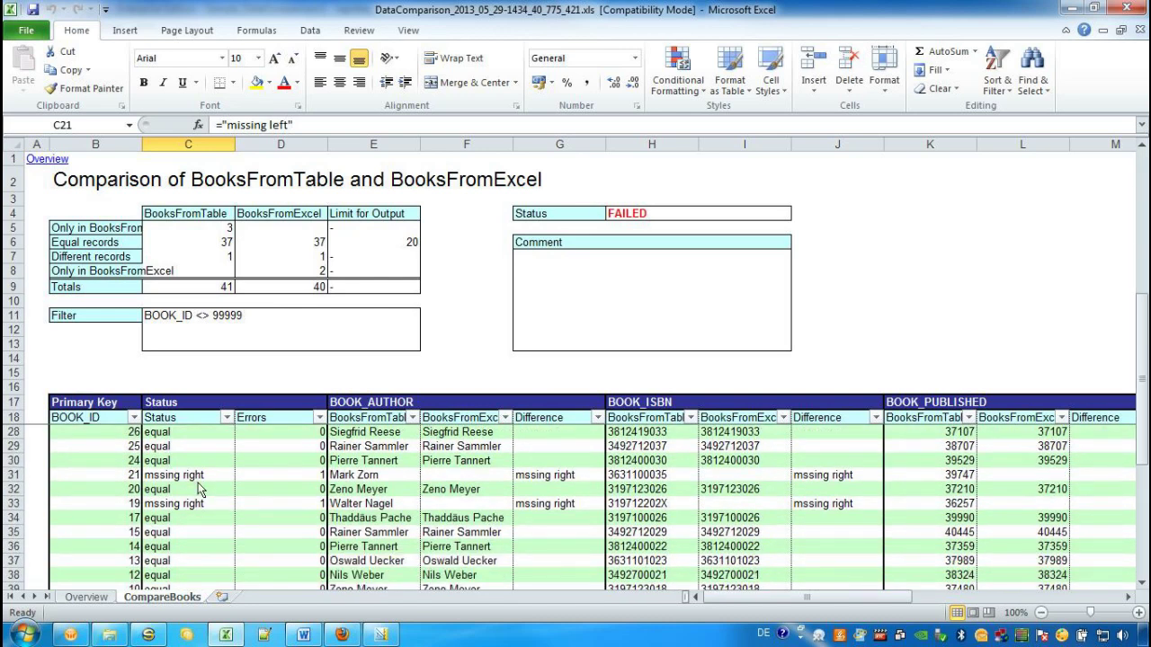
scroll(200, 489, down, 2)
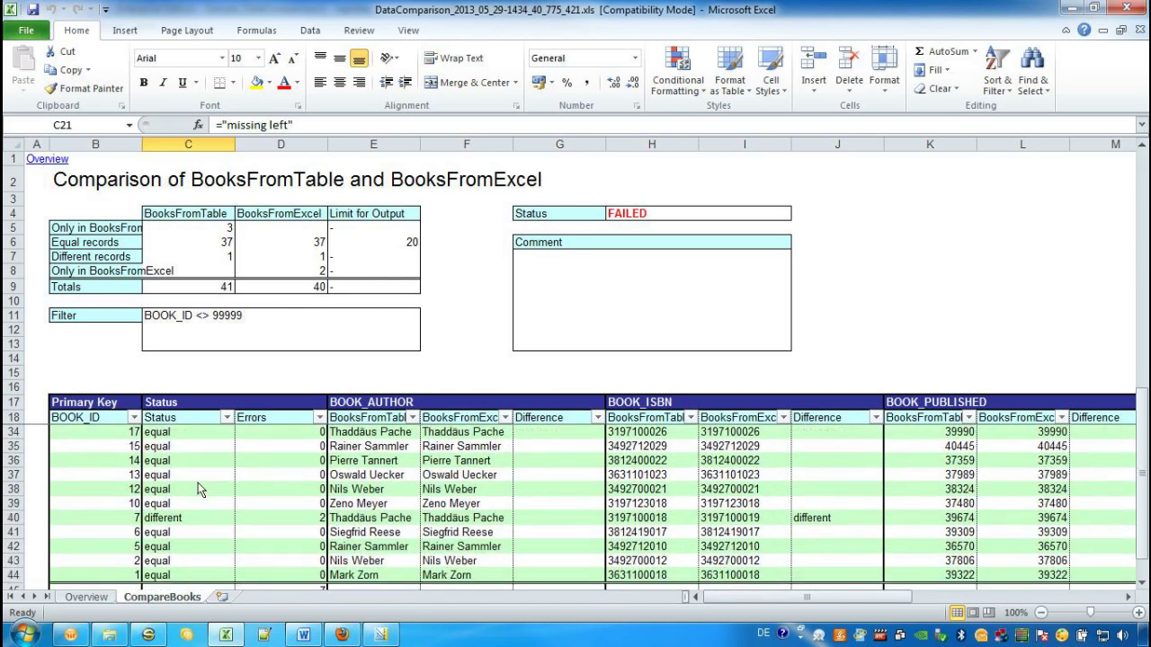
Review book 7's differences along row 40, including the ISBN flag and stock difference -7, then return to Overview.
click(288, 519)
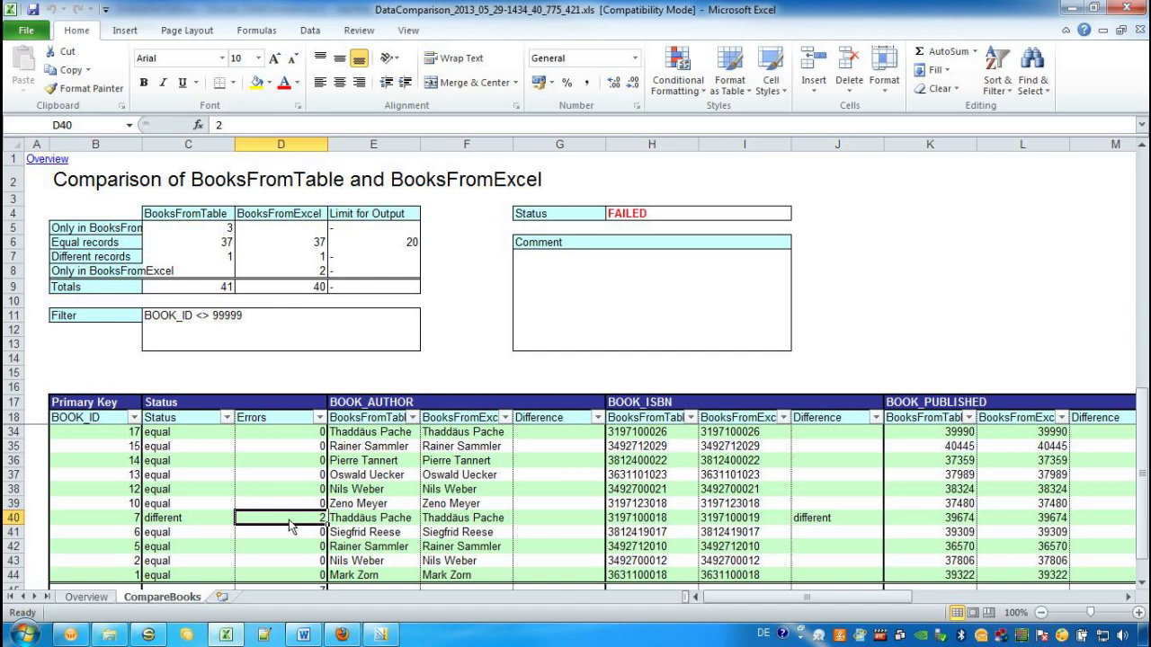
key(Right)
key(Right)
key(Right)
key(Right)
key(Right)
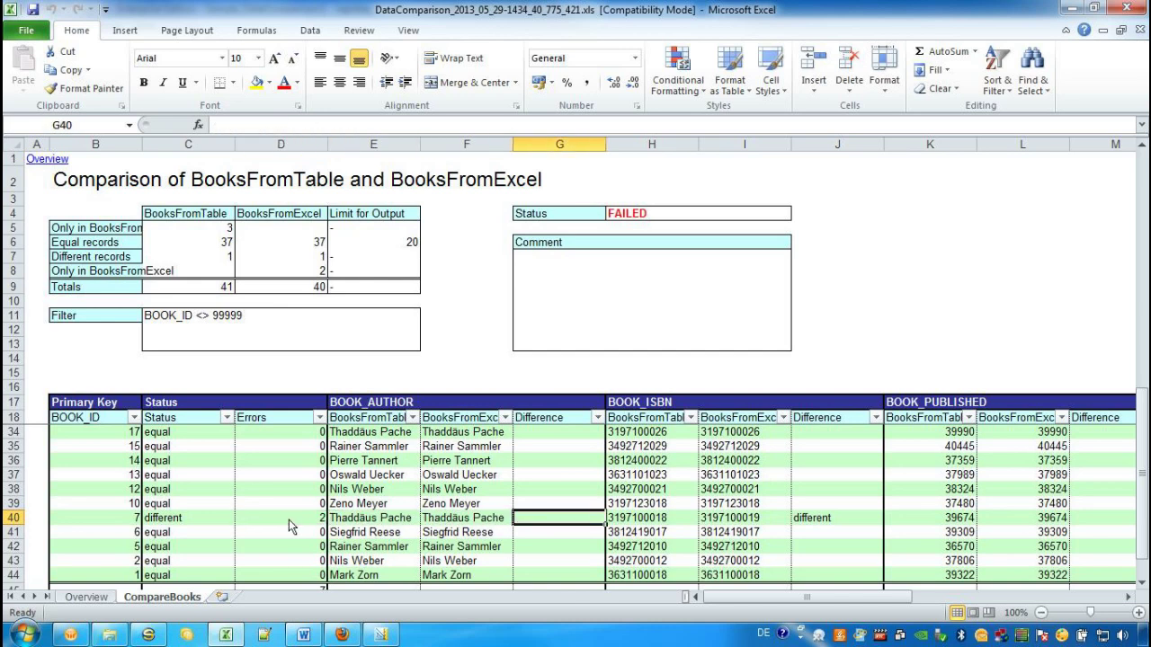
key(Right)
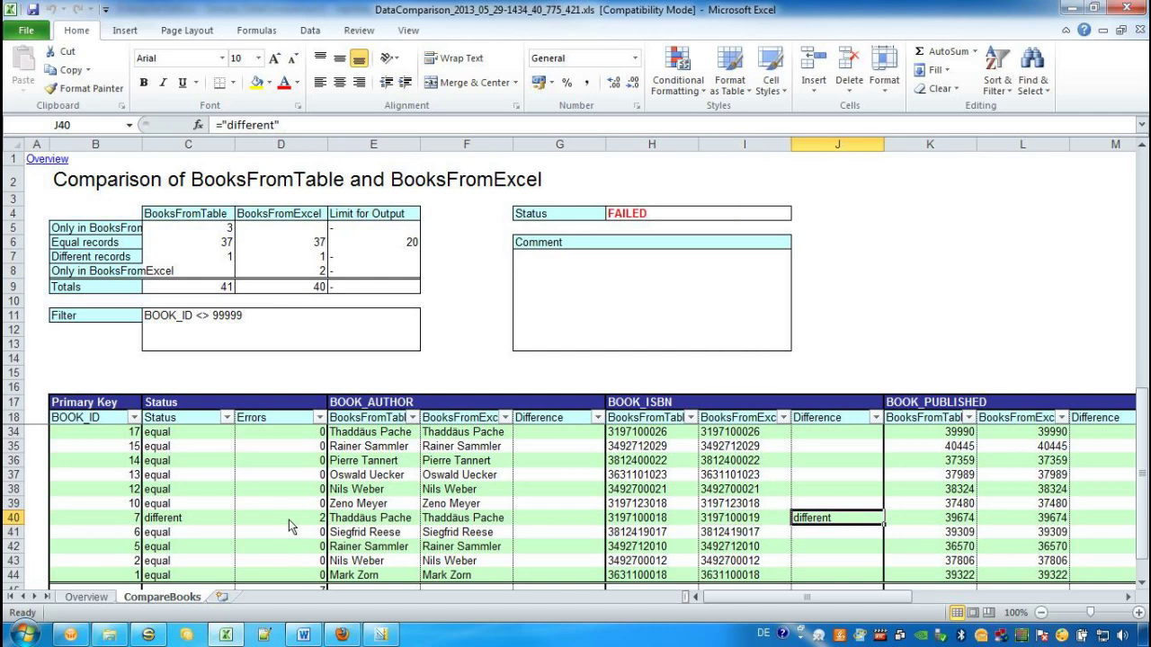
key(Right)
key(Right)
key(Right)
key(Right)
key(Right)
key(Right)
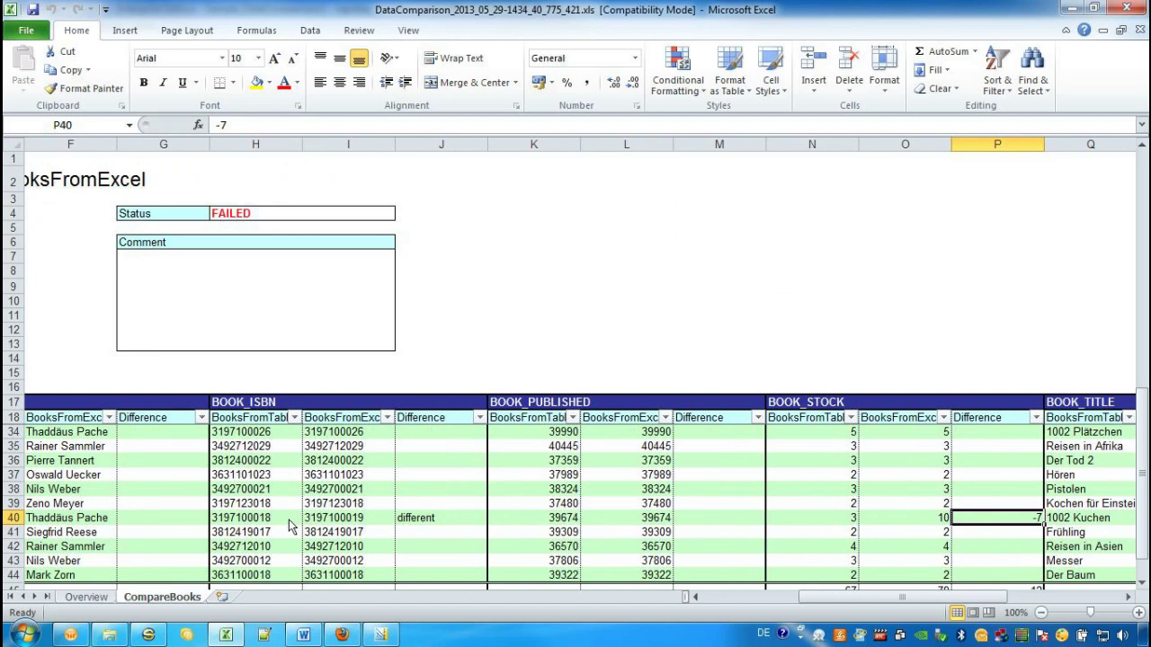
click(98, 600)
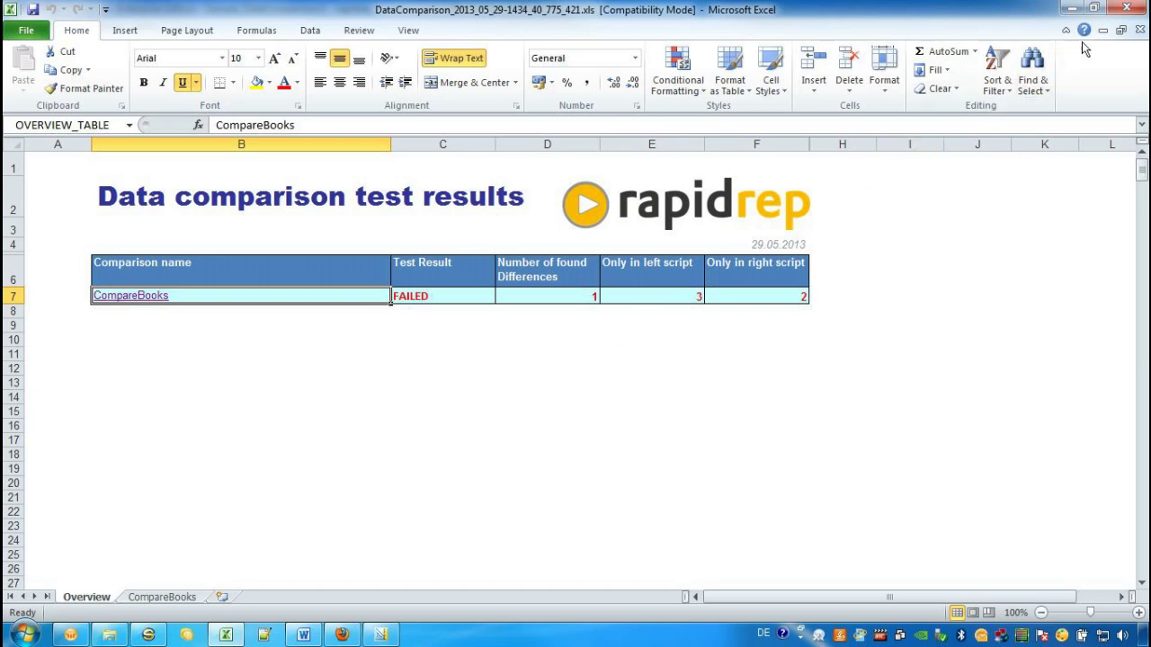
Close the Excel report and change the report definition's state from draft to Released.
click(1126, 8)
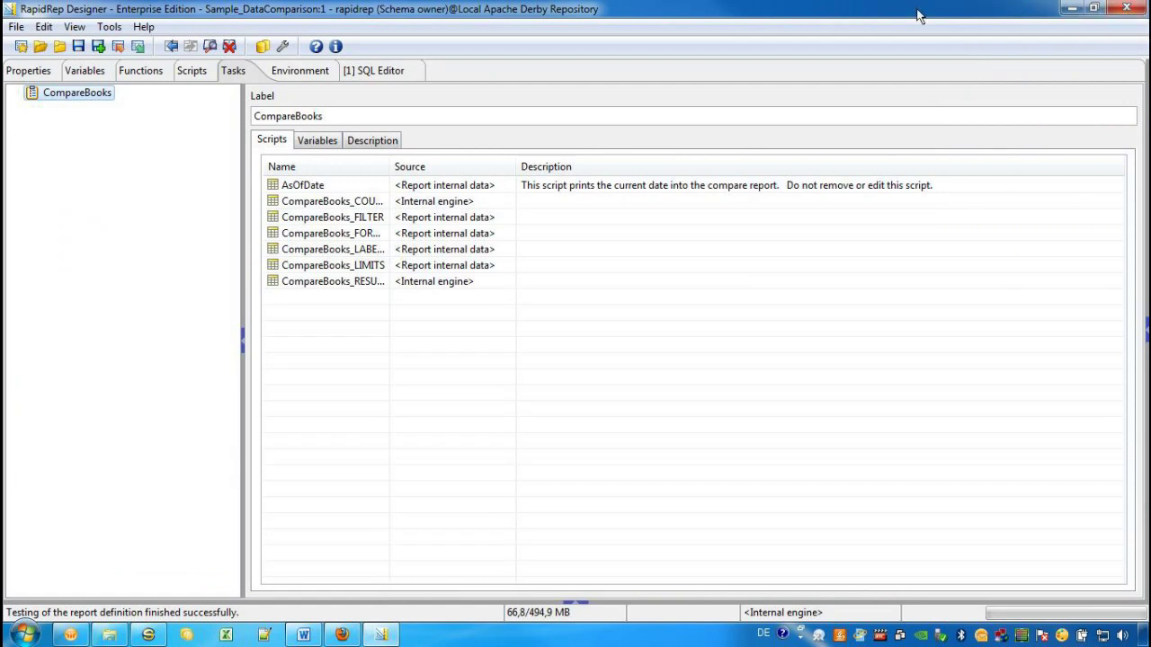
click(34, 72)
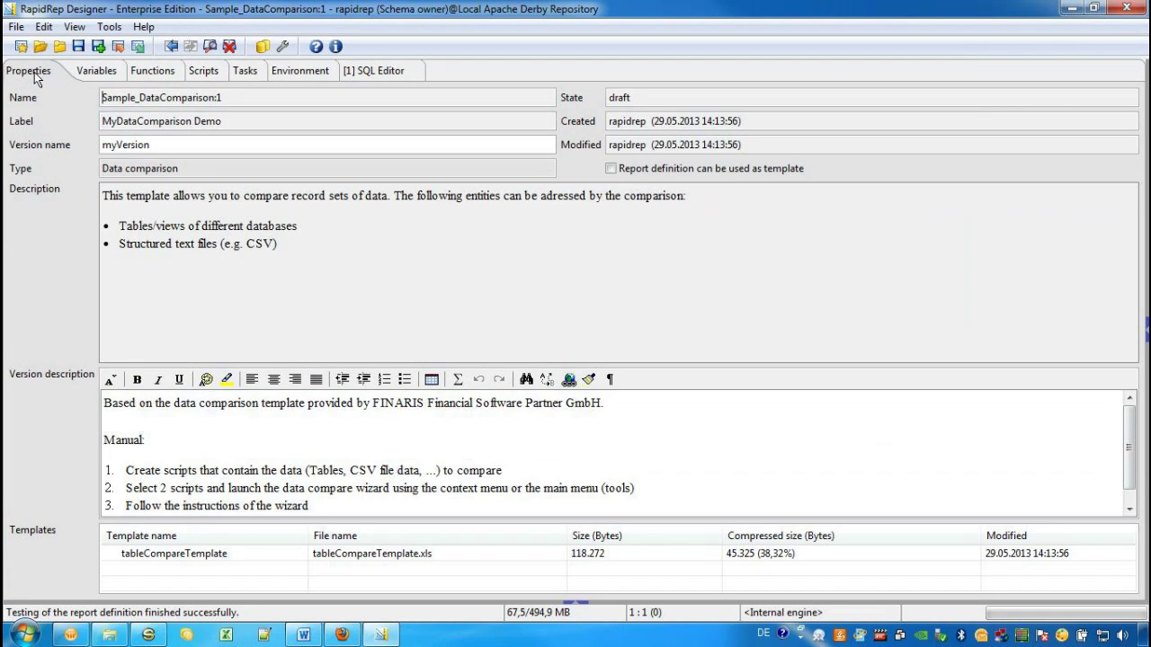
right_click(636, 97)
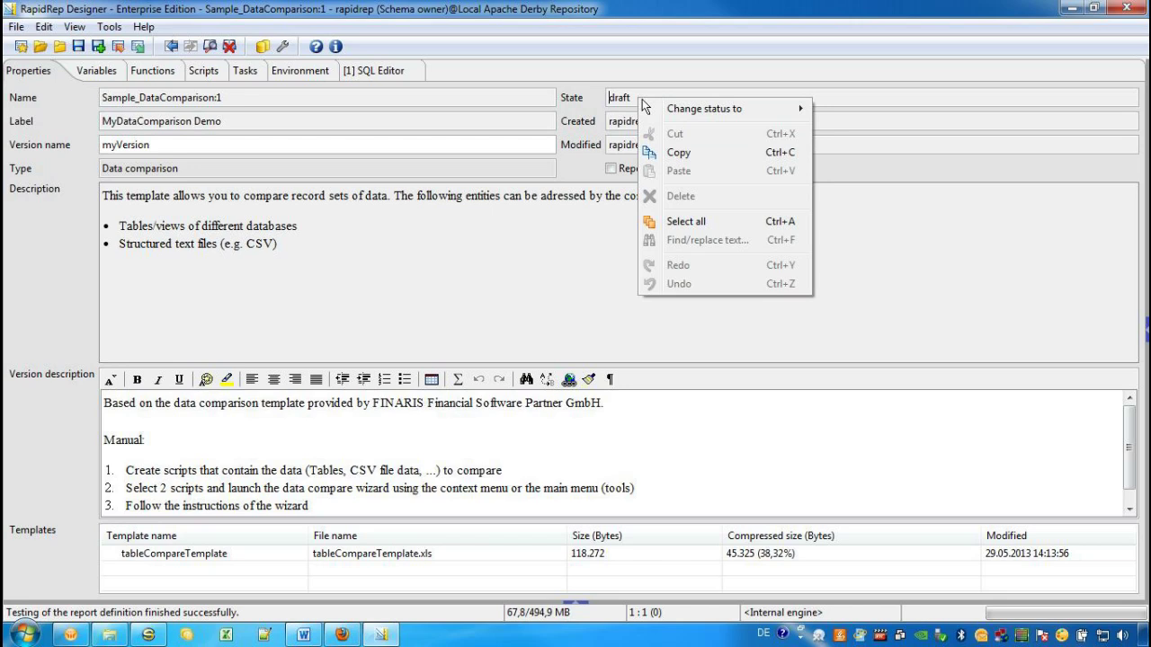
mouse_move(673, 110)
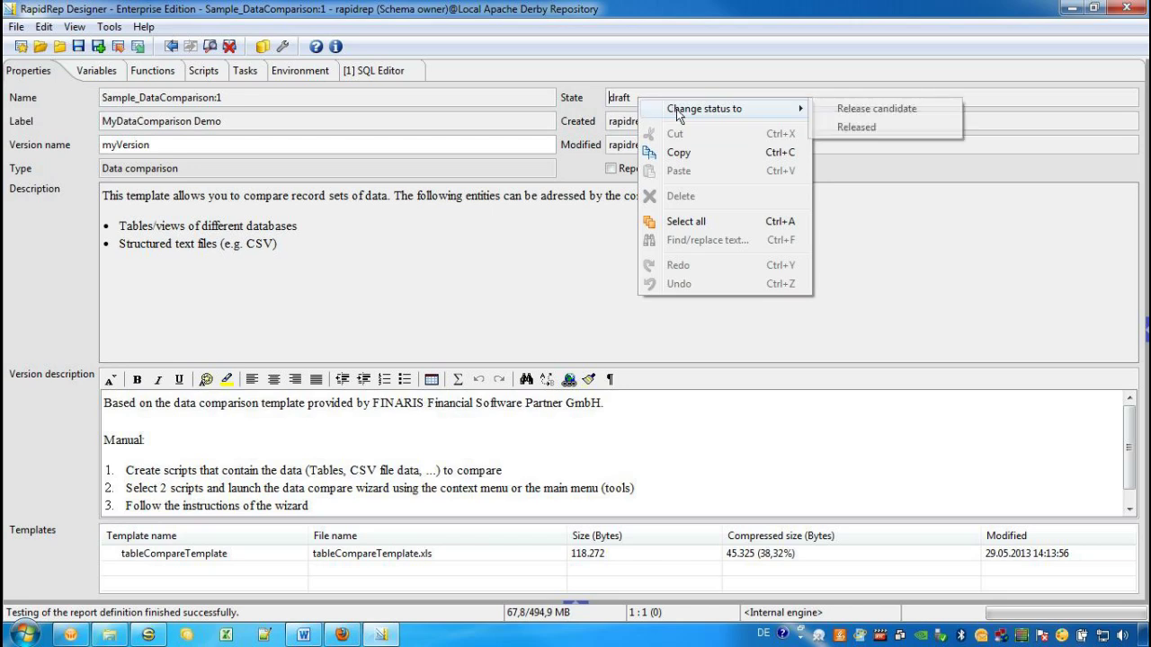
click(861, 127)
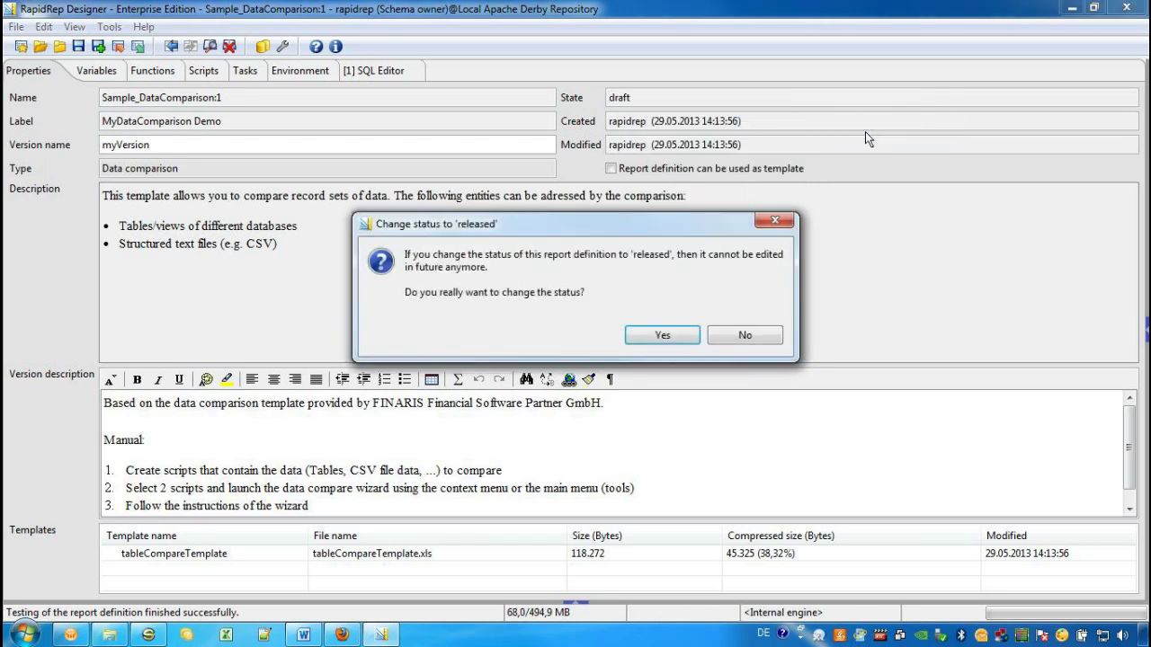
Confirm the release with the comment 'approved by myself' and save it.
click(661, 336)
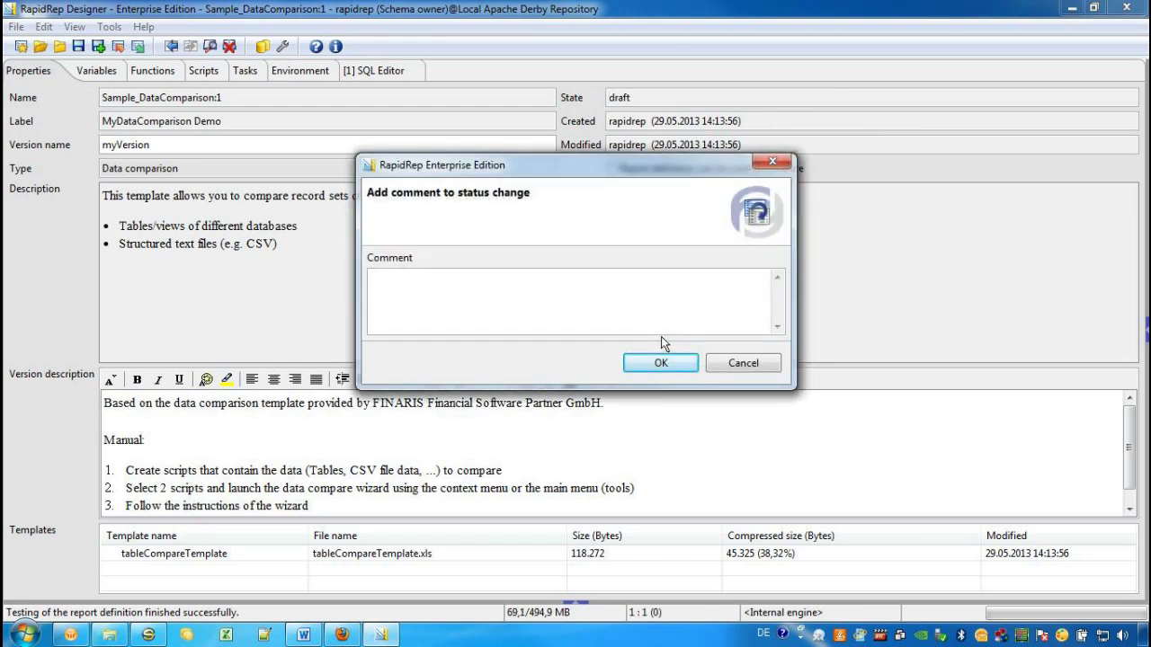
text(approved by myself)
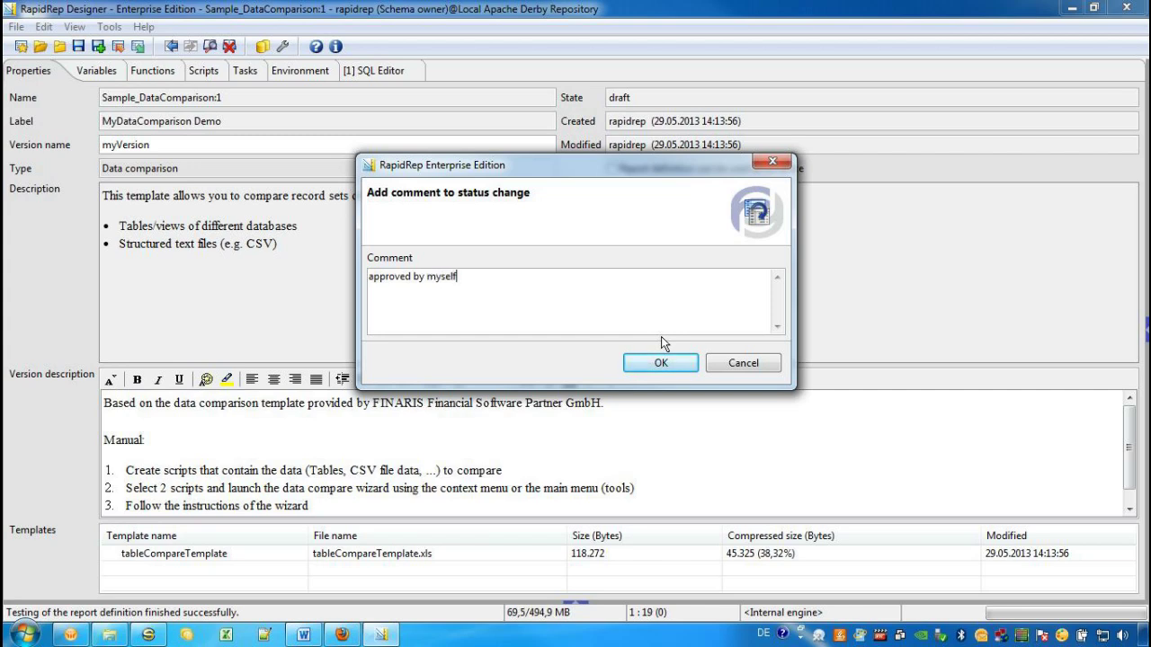
click(671, 367)
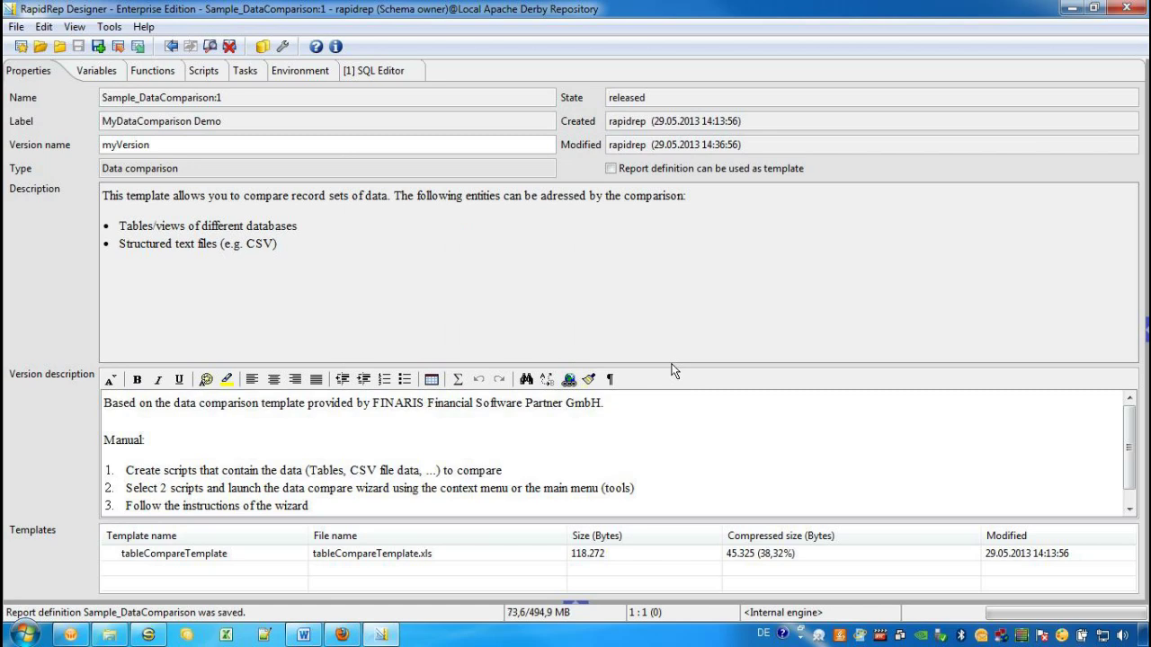